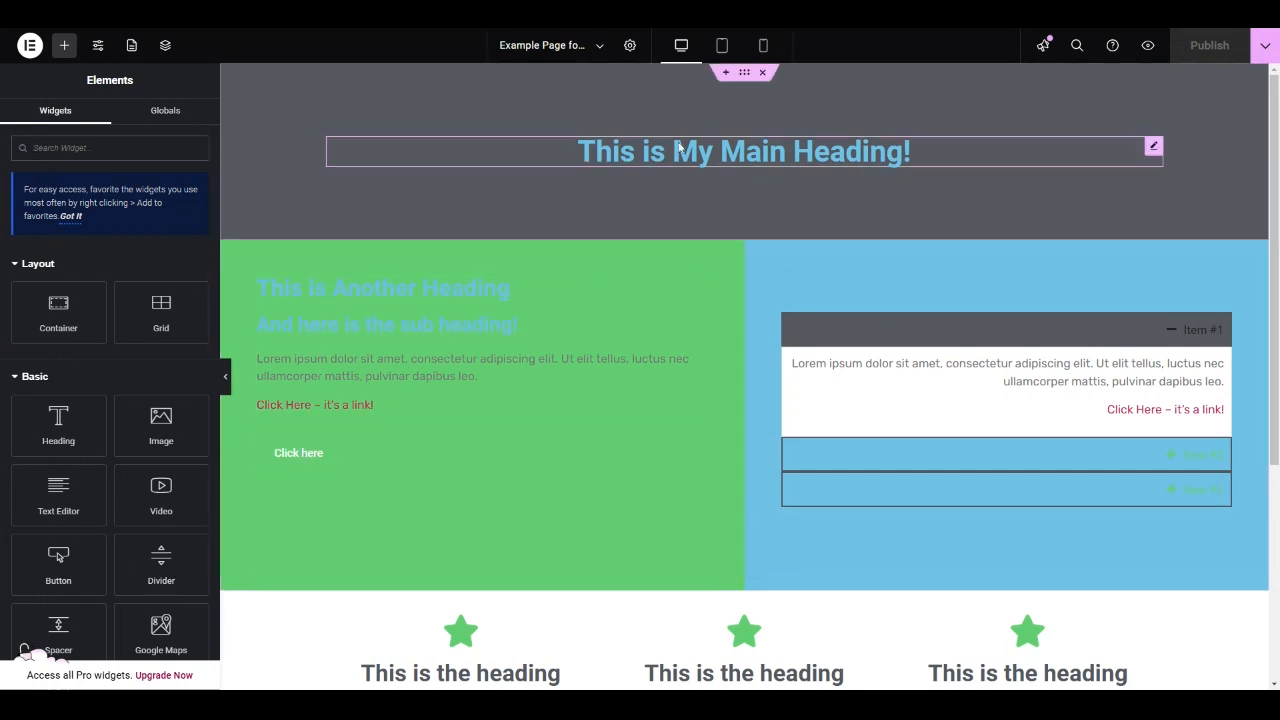
pyautogui.scroll(-3, 971, 505)
pyautogui.scroll(3, 971, 505)
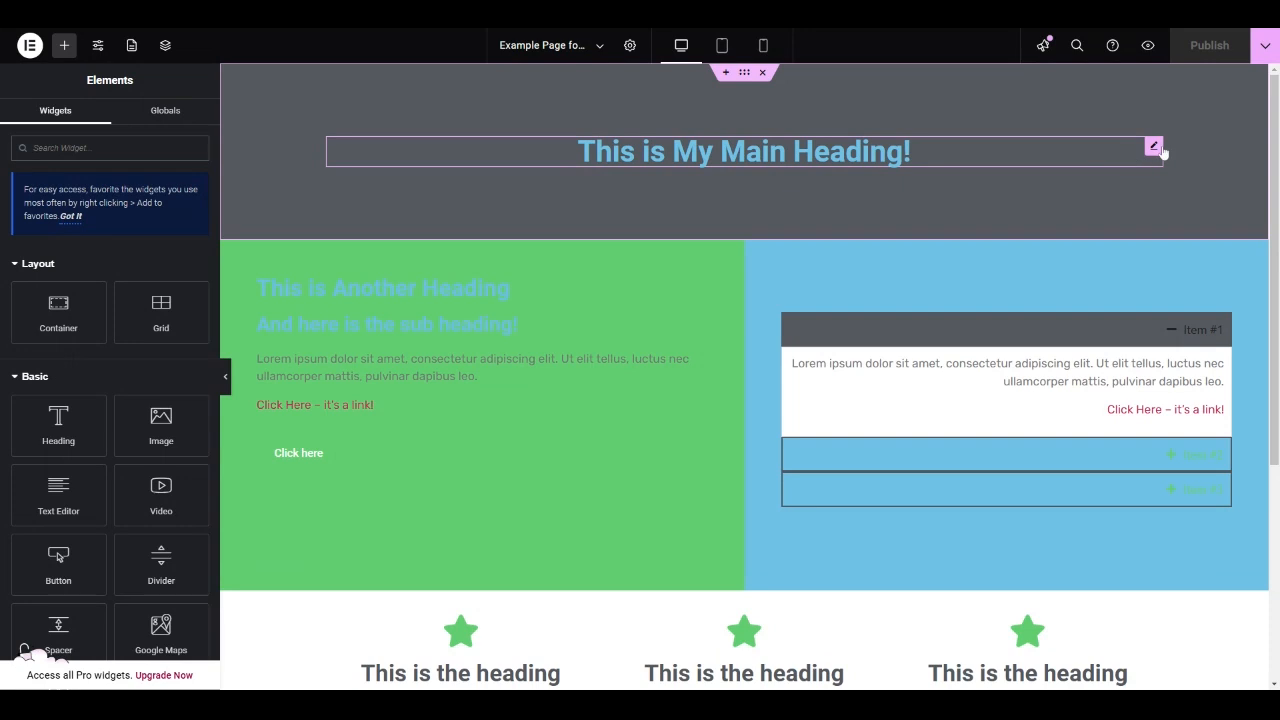
# Step: Give the main heading on the example page a custom dark indigo text color
pyautogui.click(1153, 146)
pyautogui.click(107, 120)
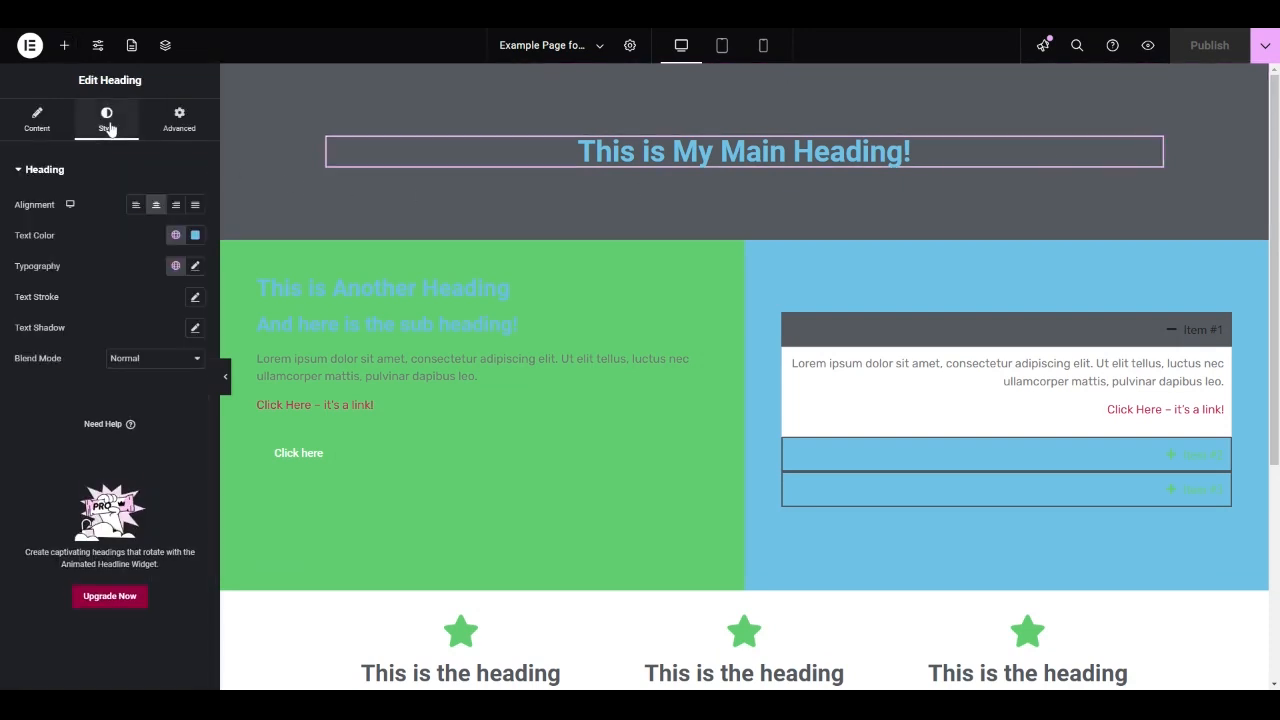
pyautogui.click(195, 235)
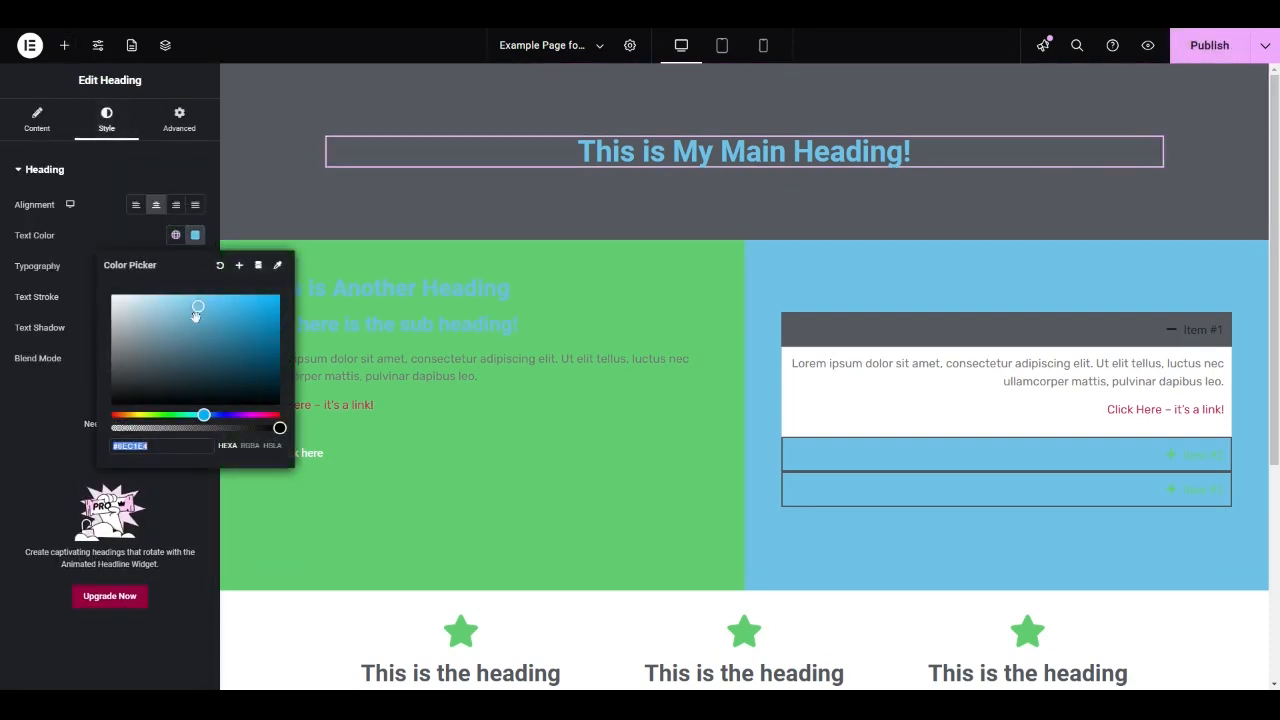
pyautogui.moveTo(197, 309)
pyautogui.mouseDown()
pyautogui.moveTo(237, 346)
pyautogui.moveTo(253, 338)
pyautogui.mouseUp()
pyautogui.moveTo(220, 414)
pyautogui.mouseDown()
pyautogui.moveTo(207, 414)
pyautogui.moveTo(230, 414)
pyautogui.moveTo(281, 357)
pyautogui.moveTo(298, 371)
pyautogui.moveTo(238, 384)
pyautogui.mouseUp()
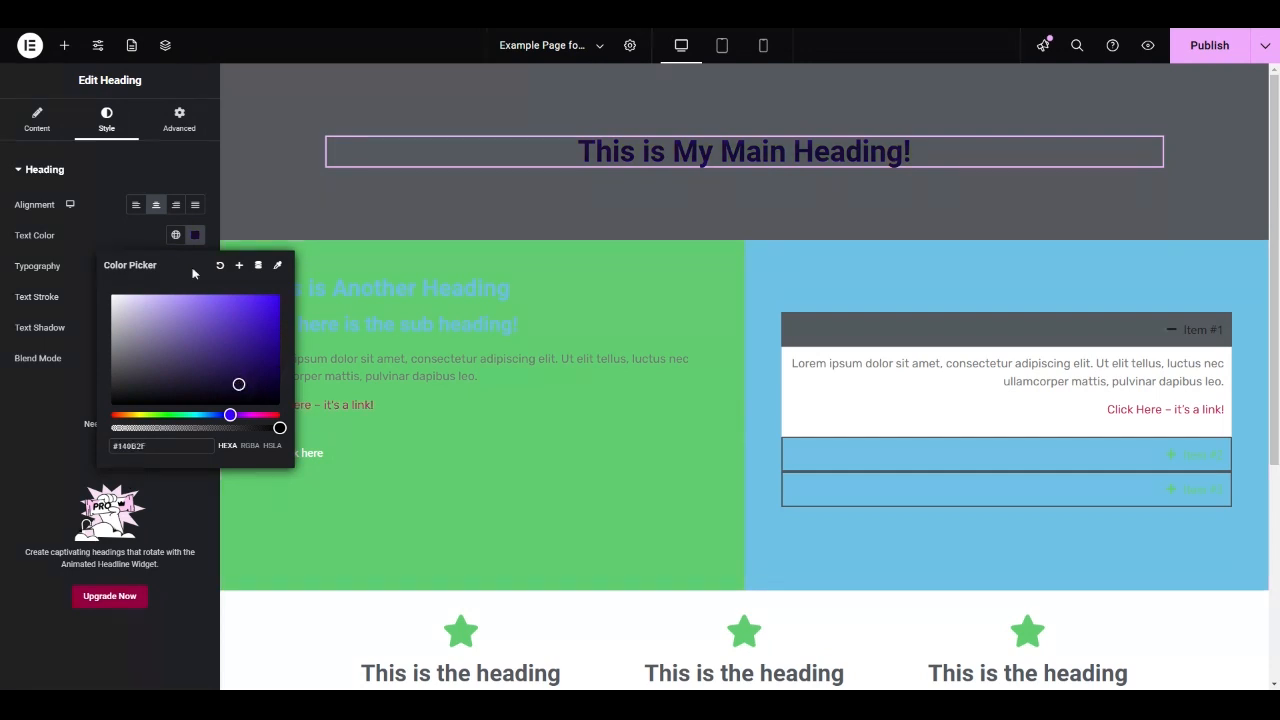
pyautogui.click(163, 175)
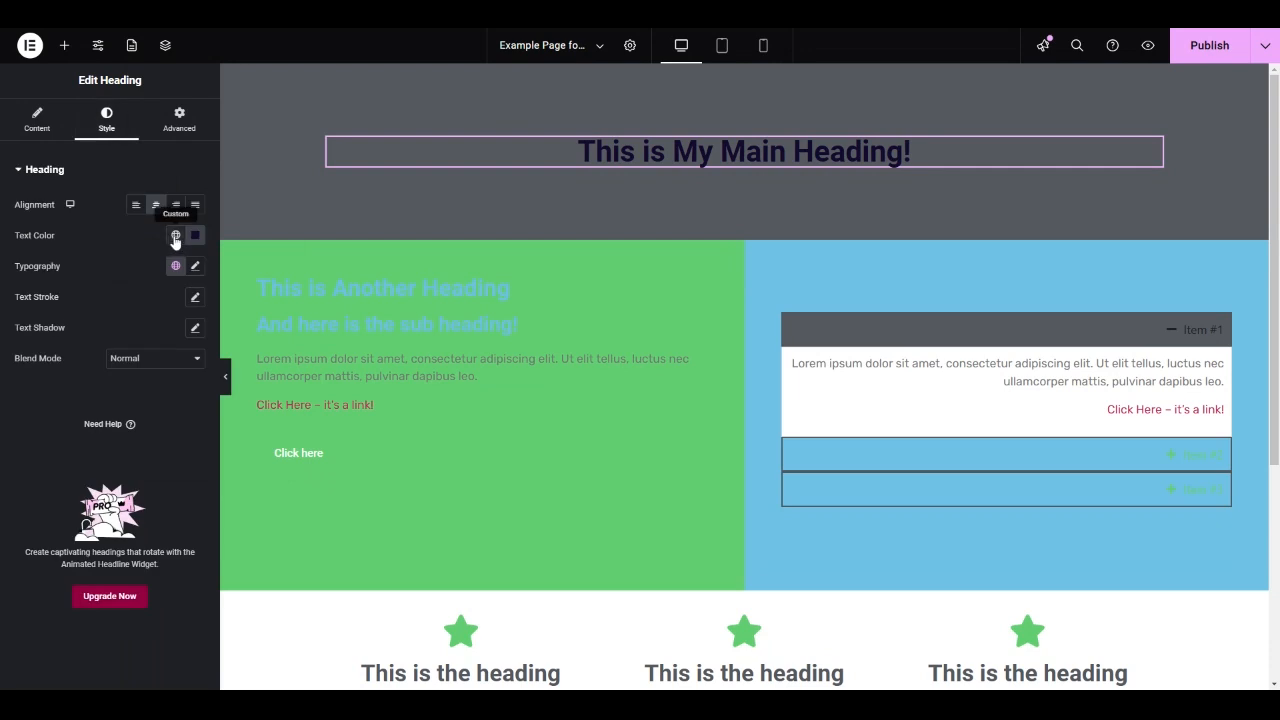
# Step: Assign the global Primary color to the main heading's text and leave the heading's settings
pyautogui.click(175, 236)
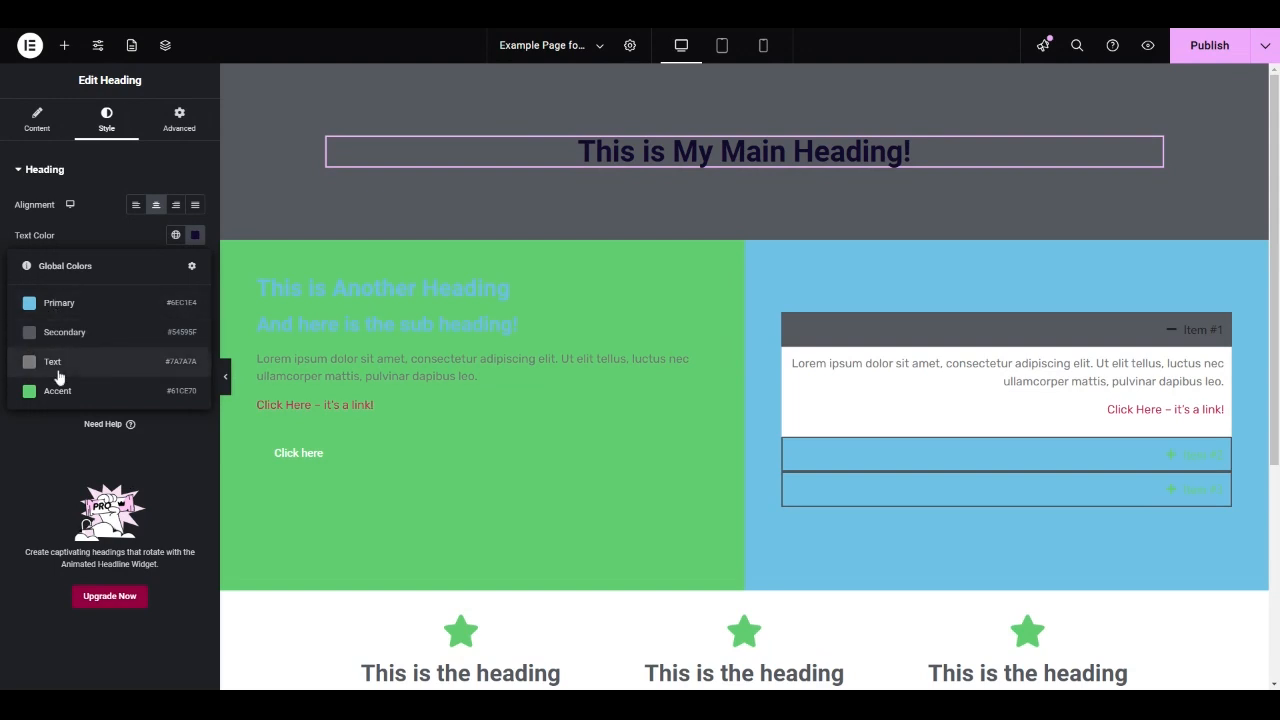
pyautogui.click(72, 305)
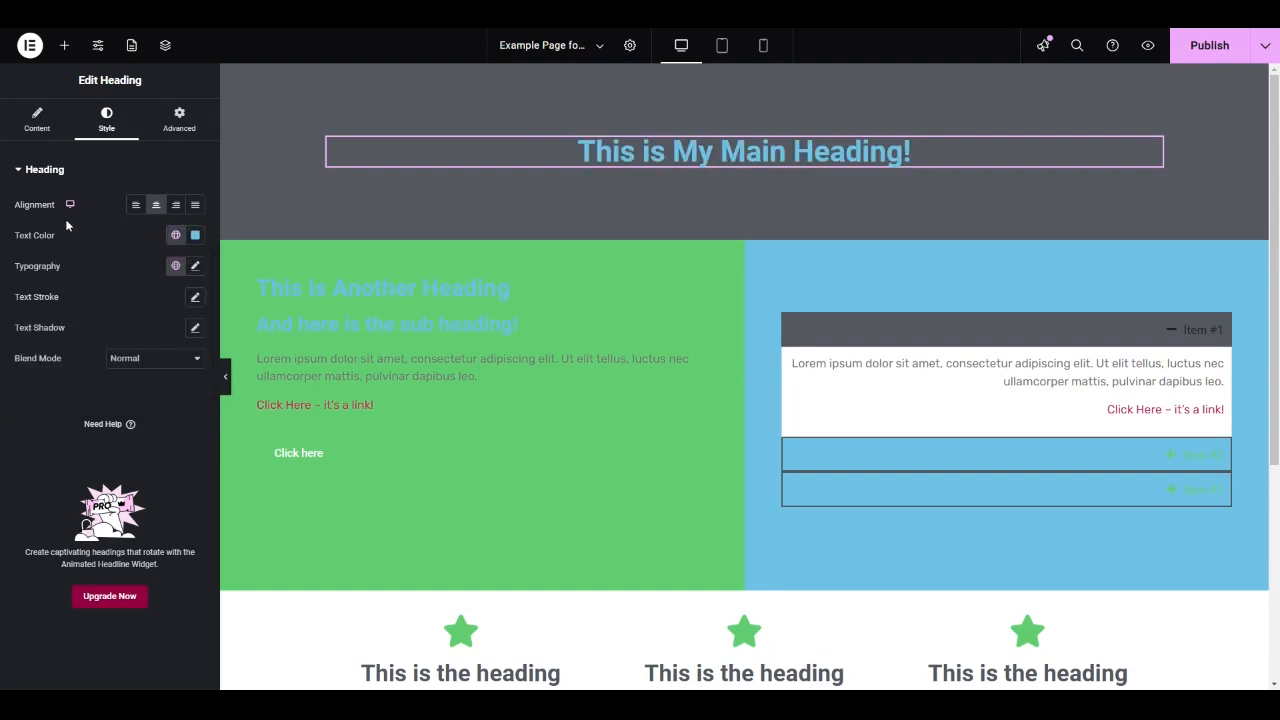
pyautogui.click(64, 45)
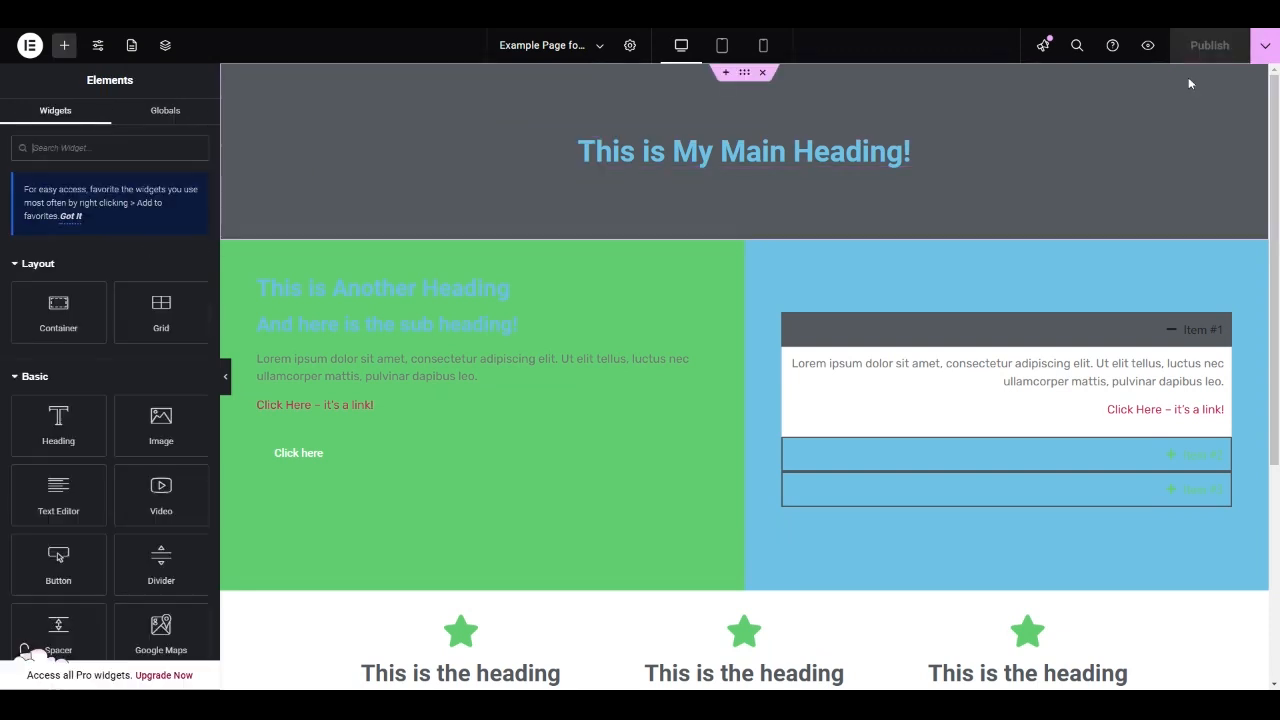
# Step: Exit the page editor to the WordPress dashboard and open Elementor's general settings
pyautogui.click(35, 50)
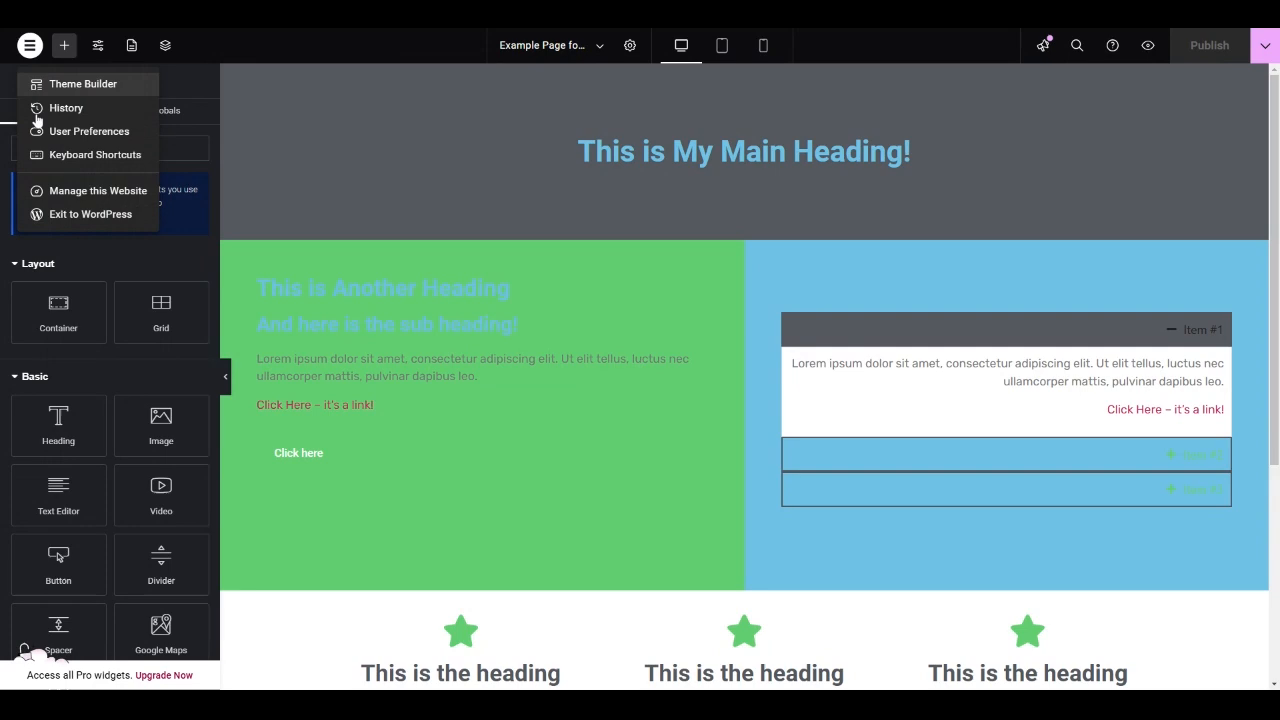
pyautogui.click(71, 216)
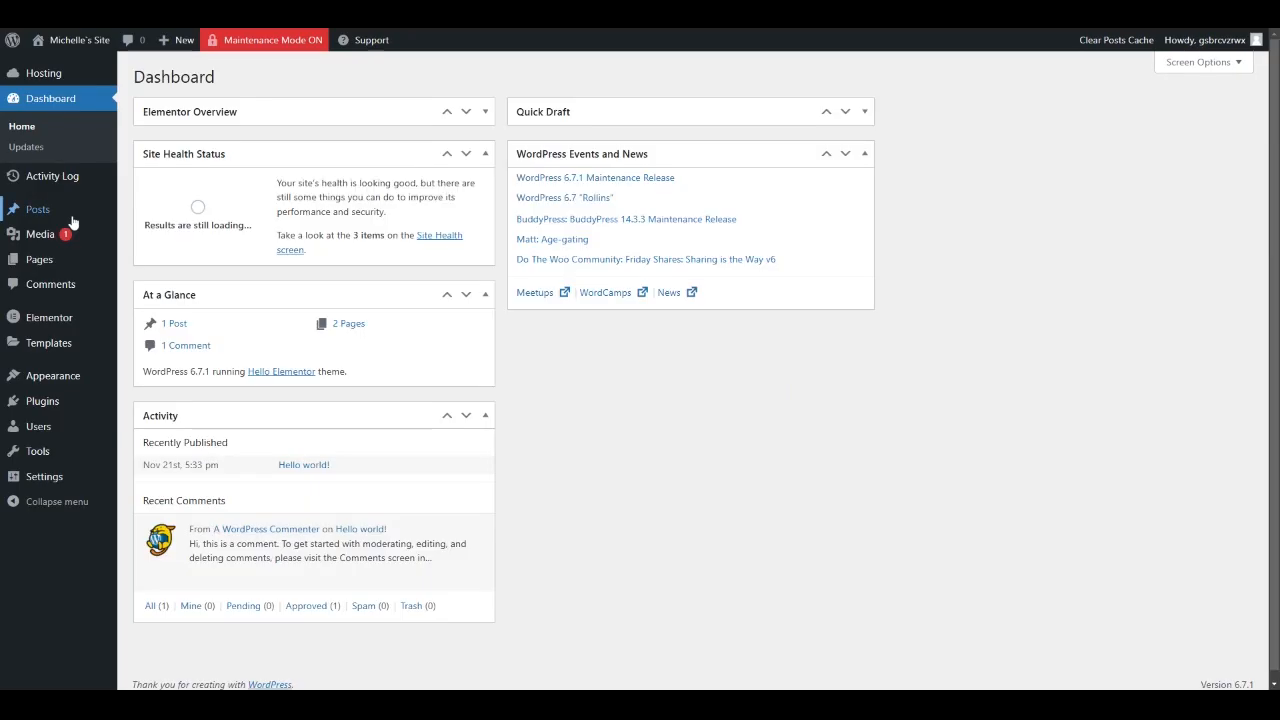
pyautogui.moveTo(47, 327)
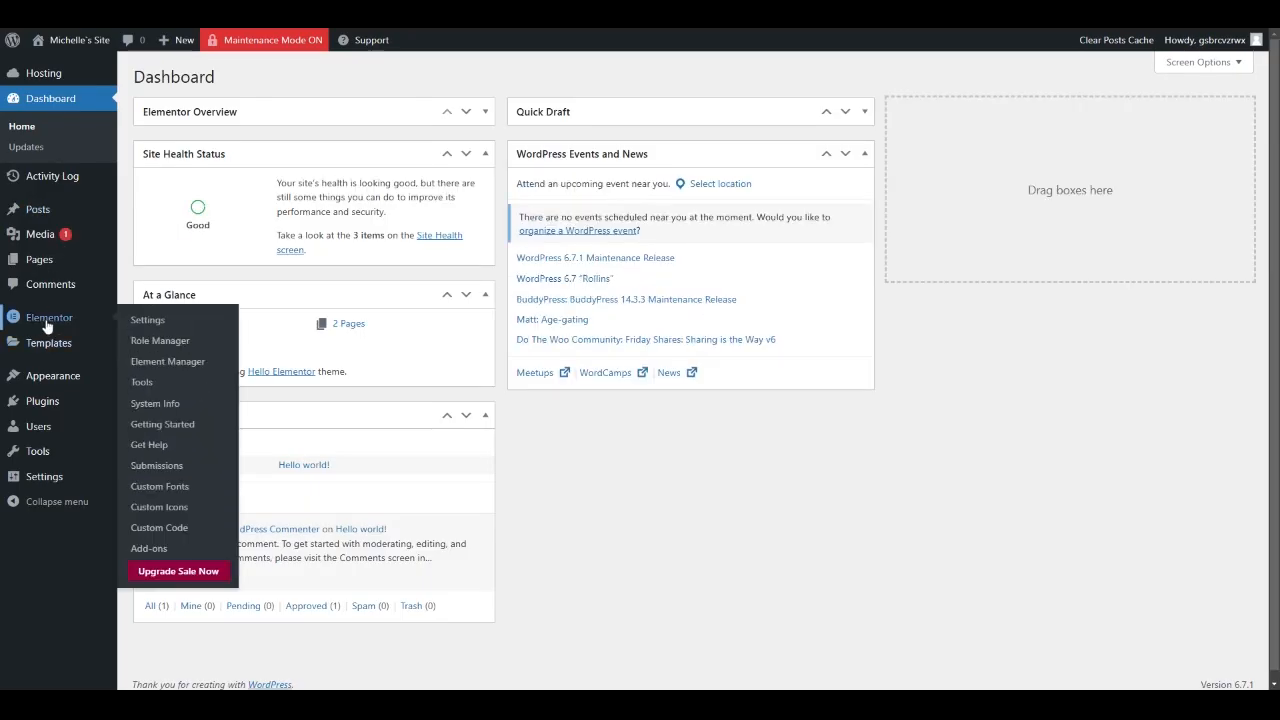
pyautogui.click(150, 322)
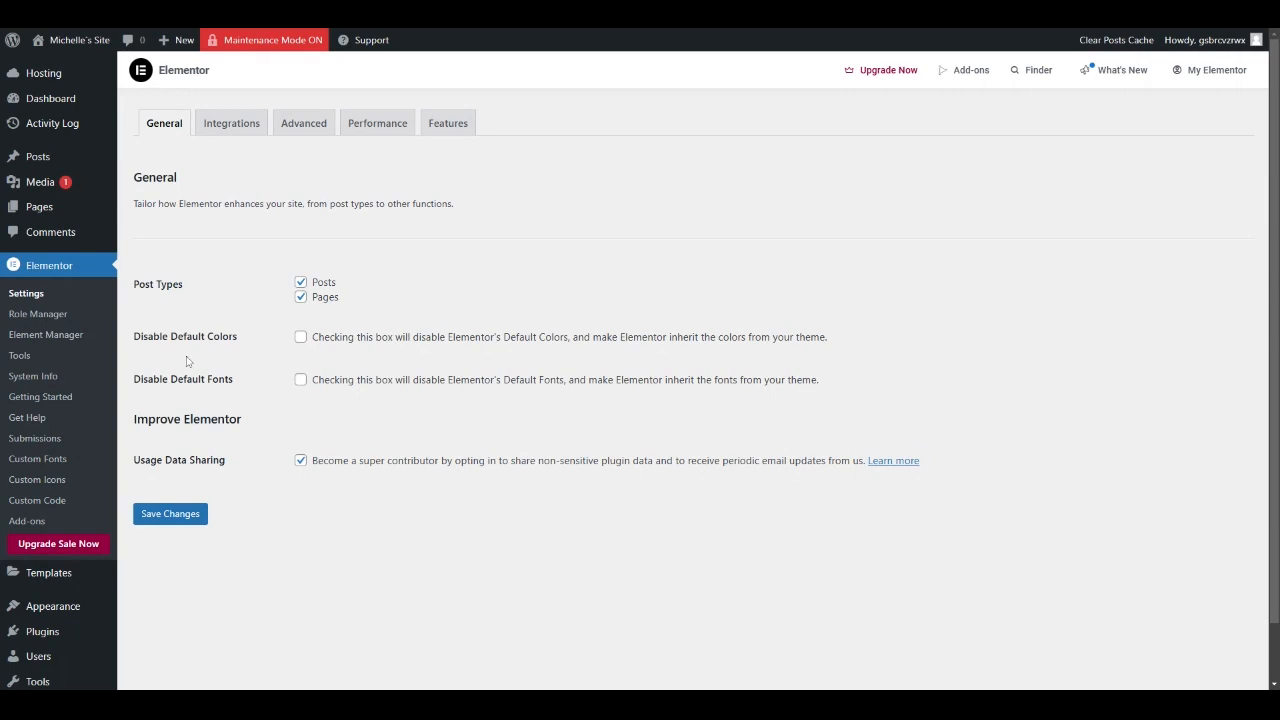
# Step: Disable Elementor's default colors and default fonts, and save the changes
pyautogui.click(300, 337)
pyautogui.click(300, 379)
pyautogui.click(185, 520)
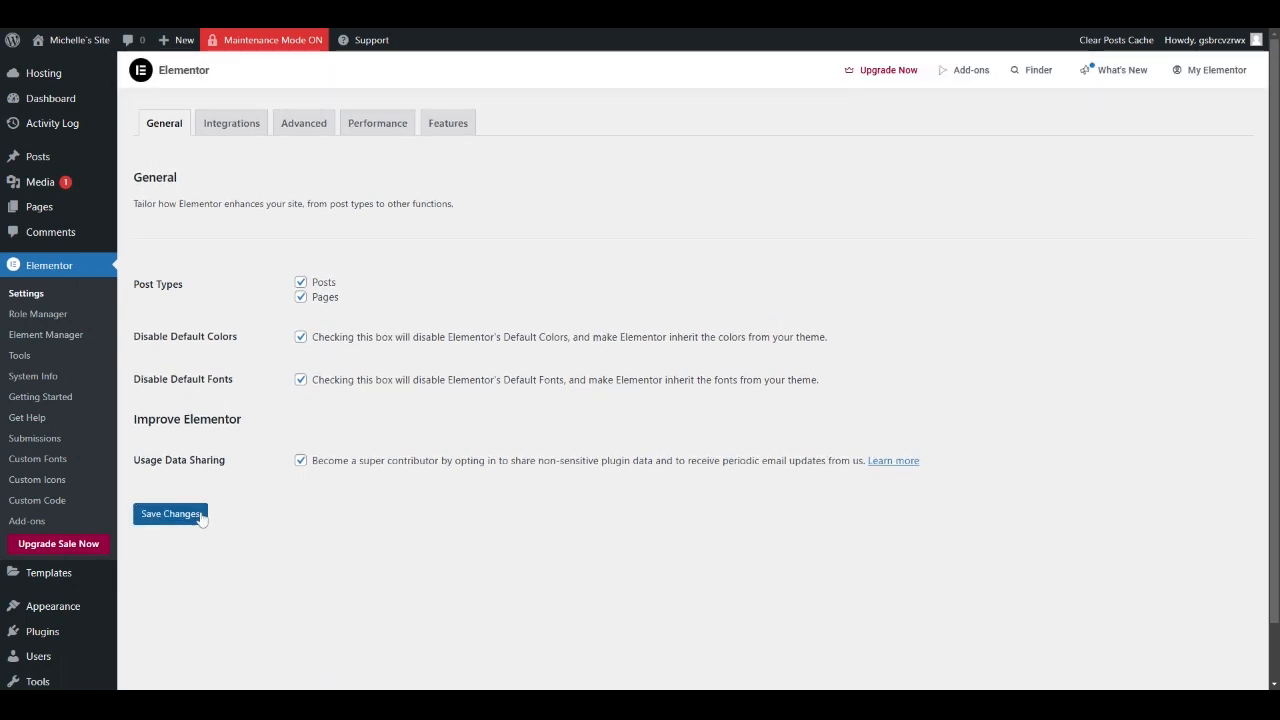
# Step: Reopen the example page in the Elementor editor and go to the site's Global Colors settings
pyautogui.moveTo(40, 209)
pyautogui.click(150, 210)
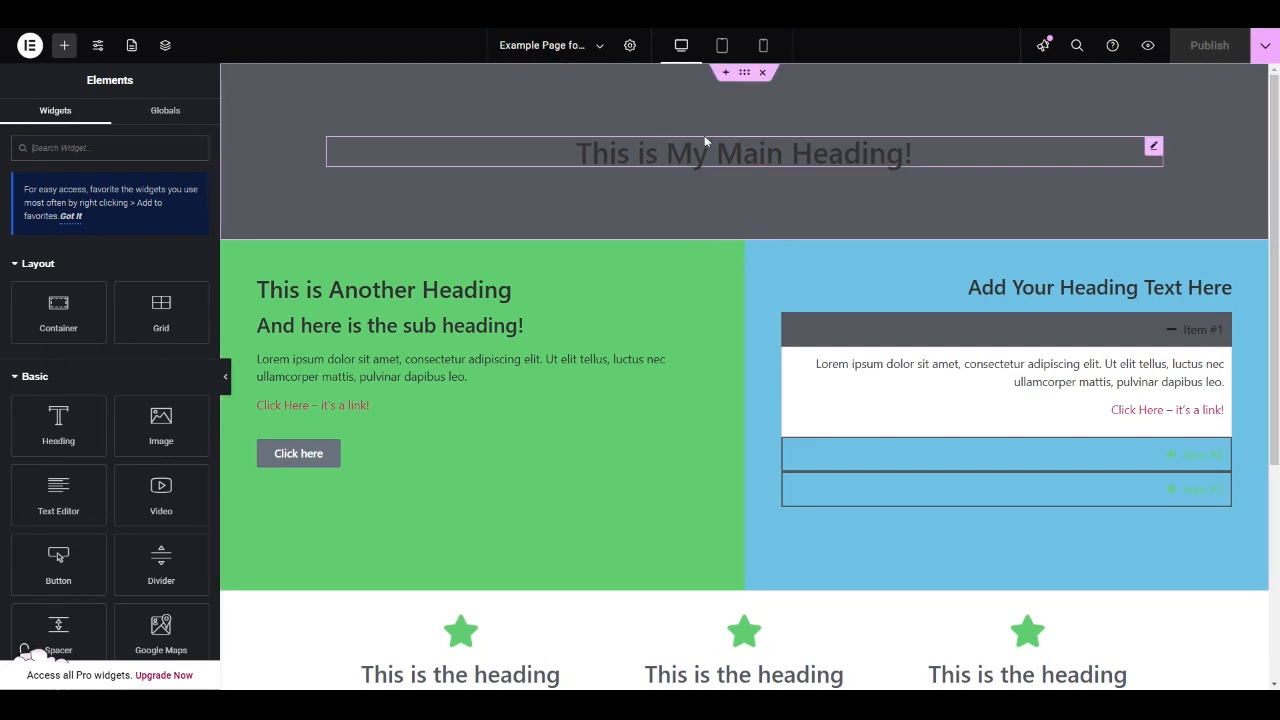
pyautogui.click(98, 47)
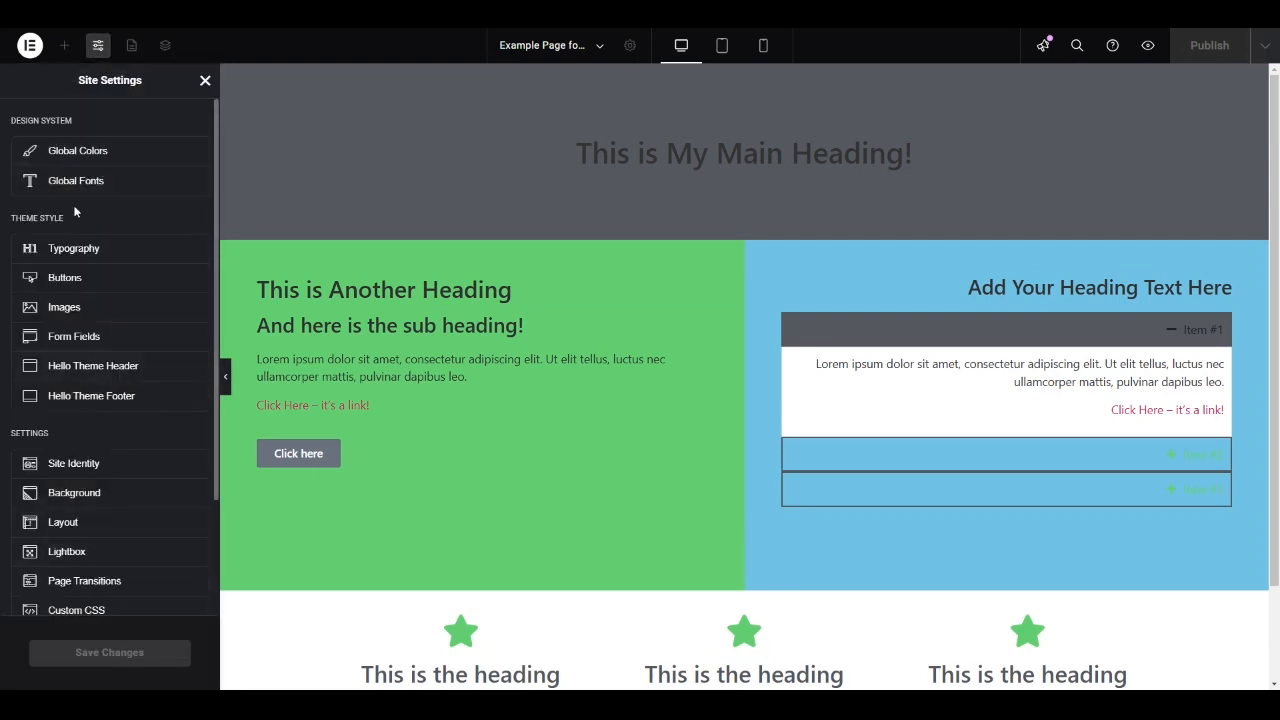
pyautogui.click(125, 153)
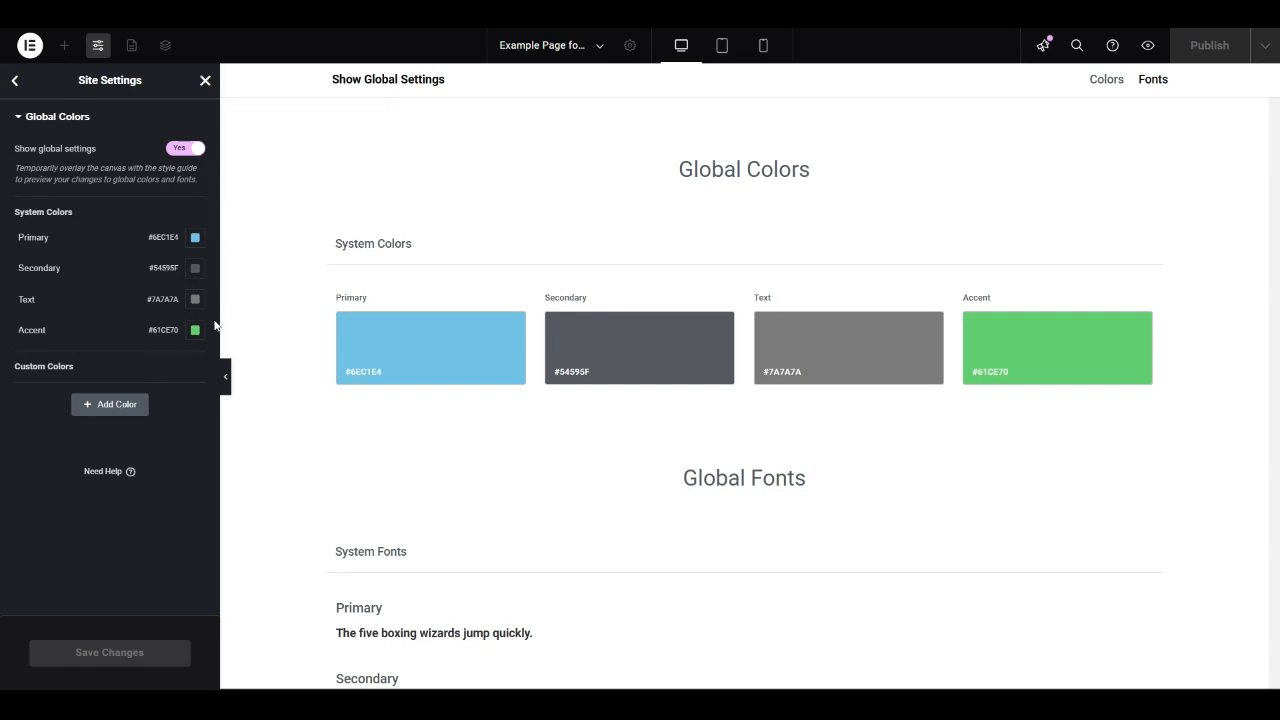
# Step: Try out different shades for the global Primary color in the color picker, ending on bright blue #000CF5
pyautogui.click(441, 356)
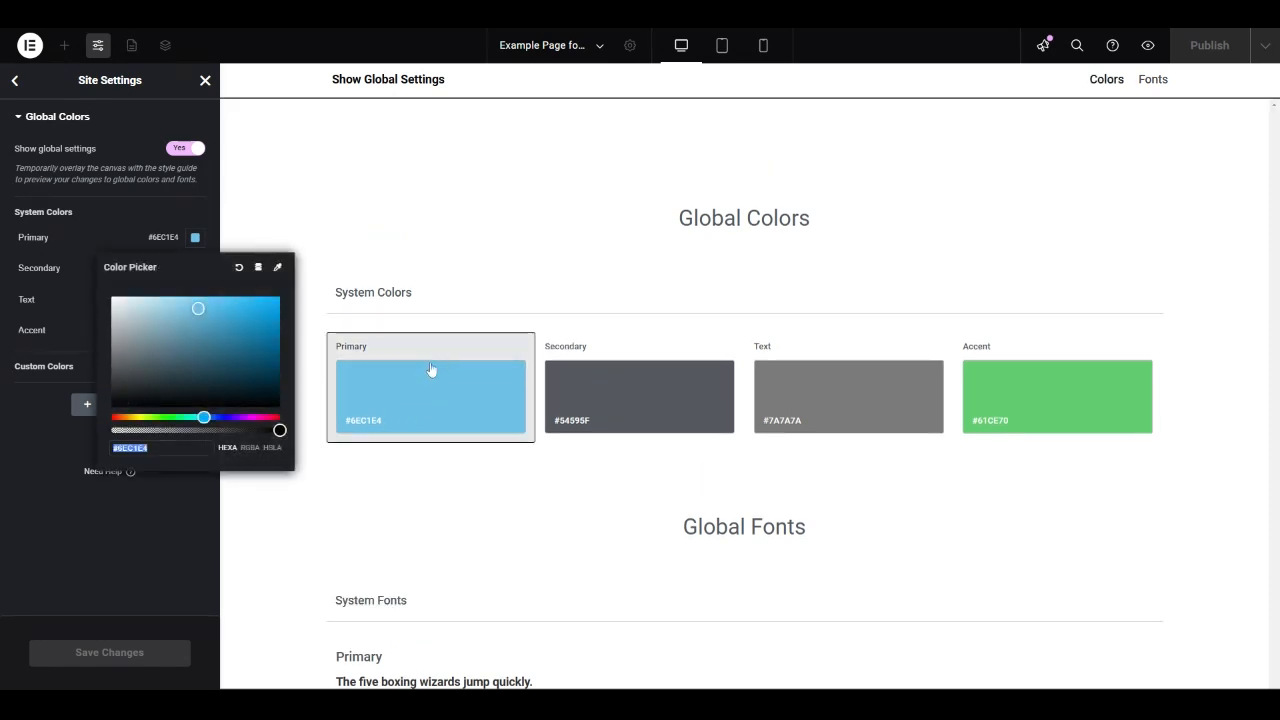
pyautogui.moveTo(193, 330); pyautogui.dragTo(254, 371)
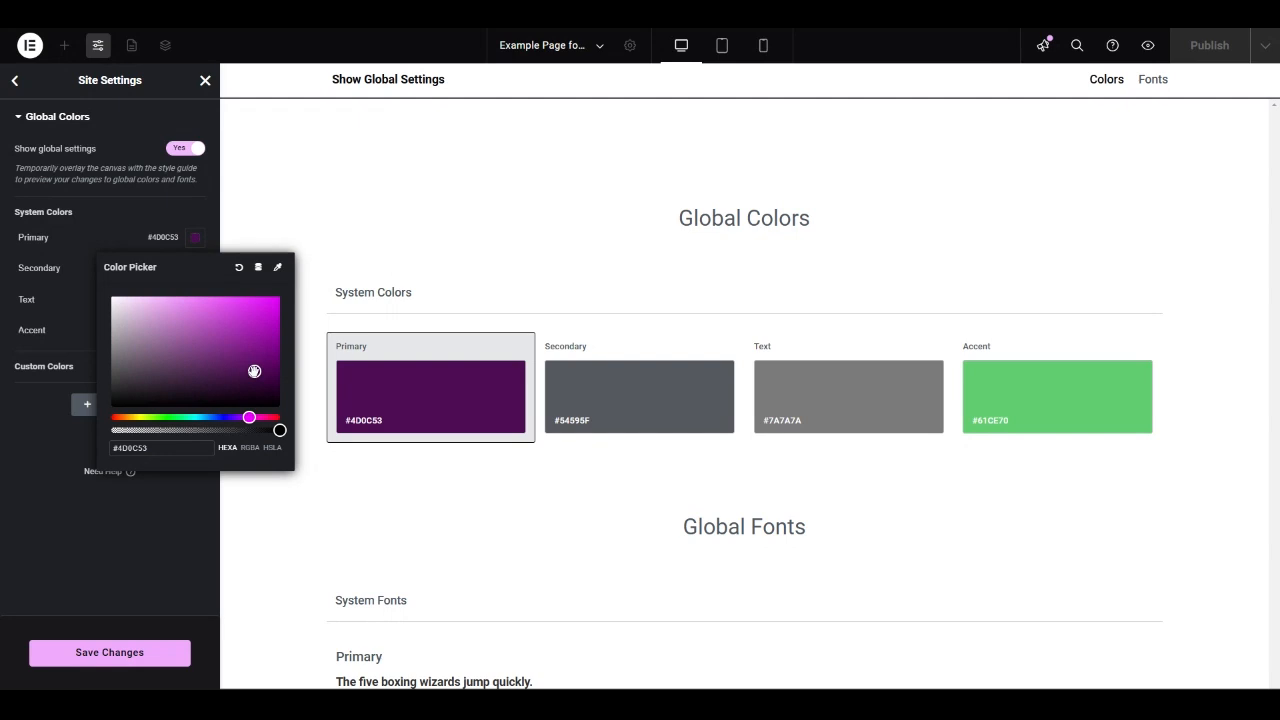
pyautogui.moveTo(254, 371); pyautogui.dragTo(264, 384)
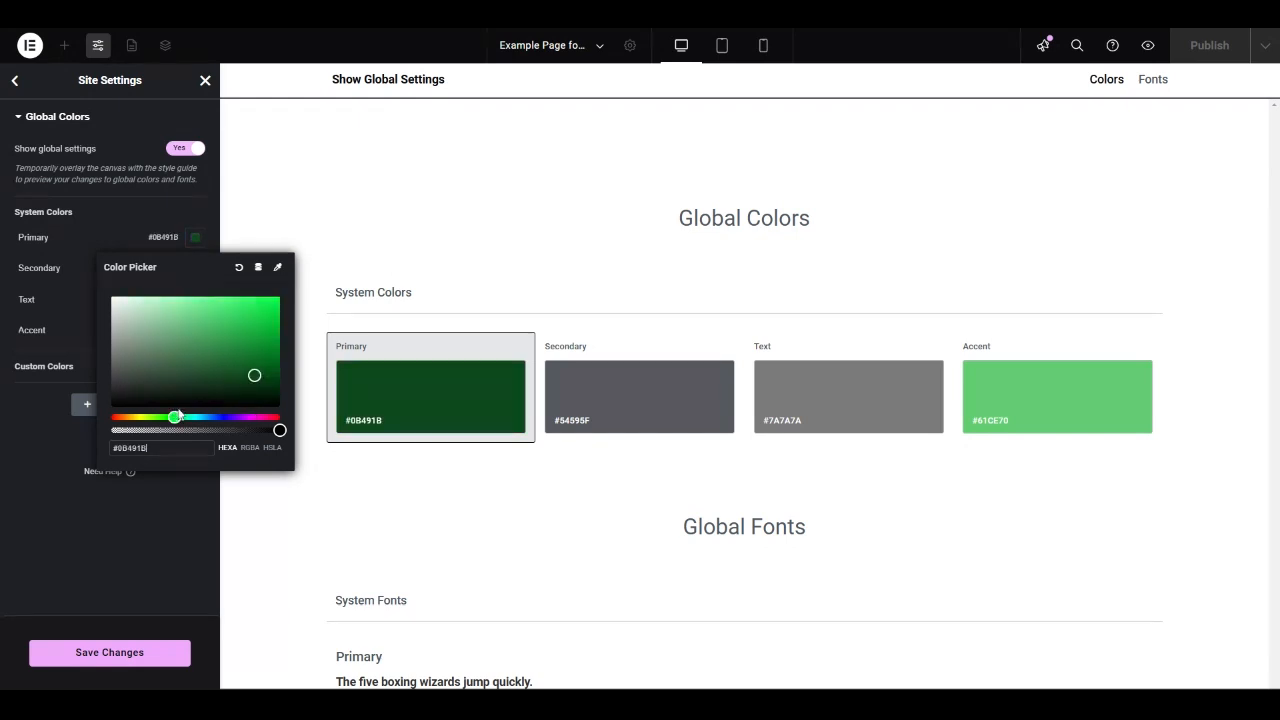
pyautogui.moveTo(174, 416); pyautogui.dragTo(221, 417)
pyautogui.moveTo(254, 375); pyautogui.dragTo(309, 229)
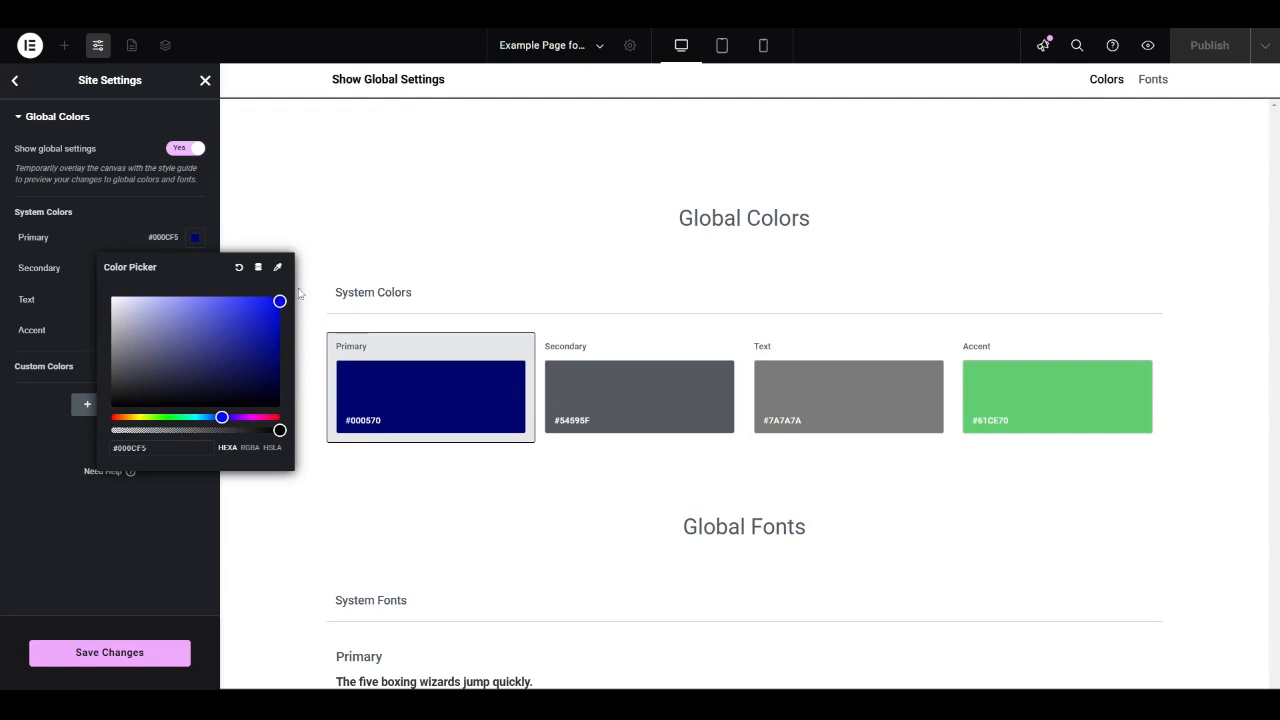
pyautogui.click(435, 230)
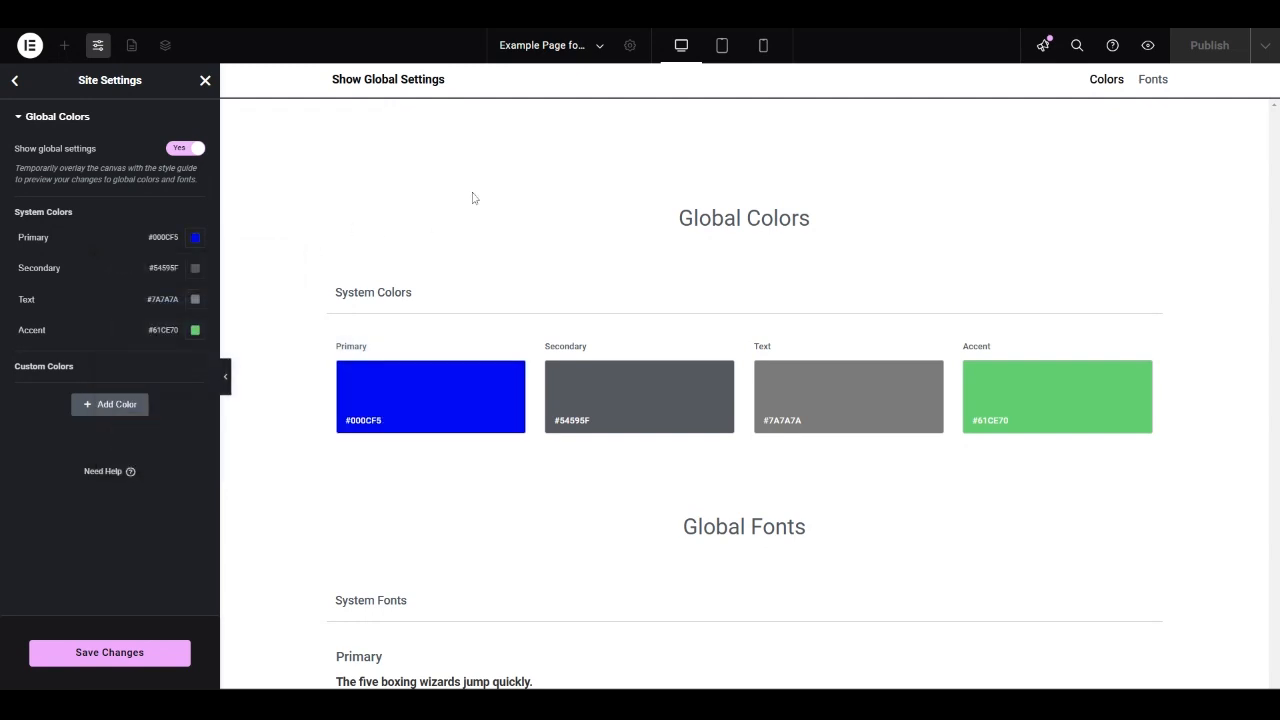
# Step: Set the global Primary color to #3960AB and the Secondary color to #10284A
pyautogui.click(195, 237)
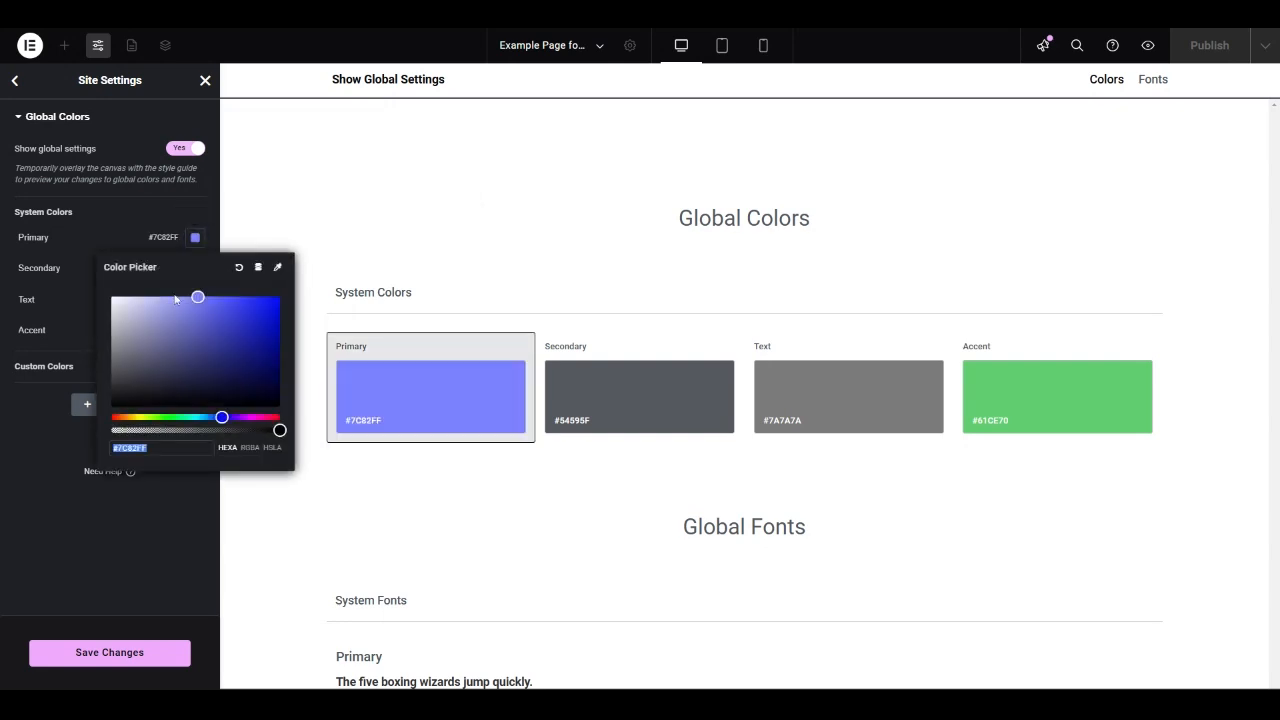
pyautogui.write('#3960ab')
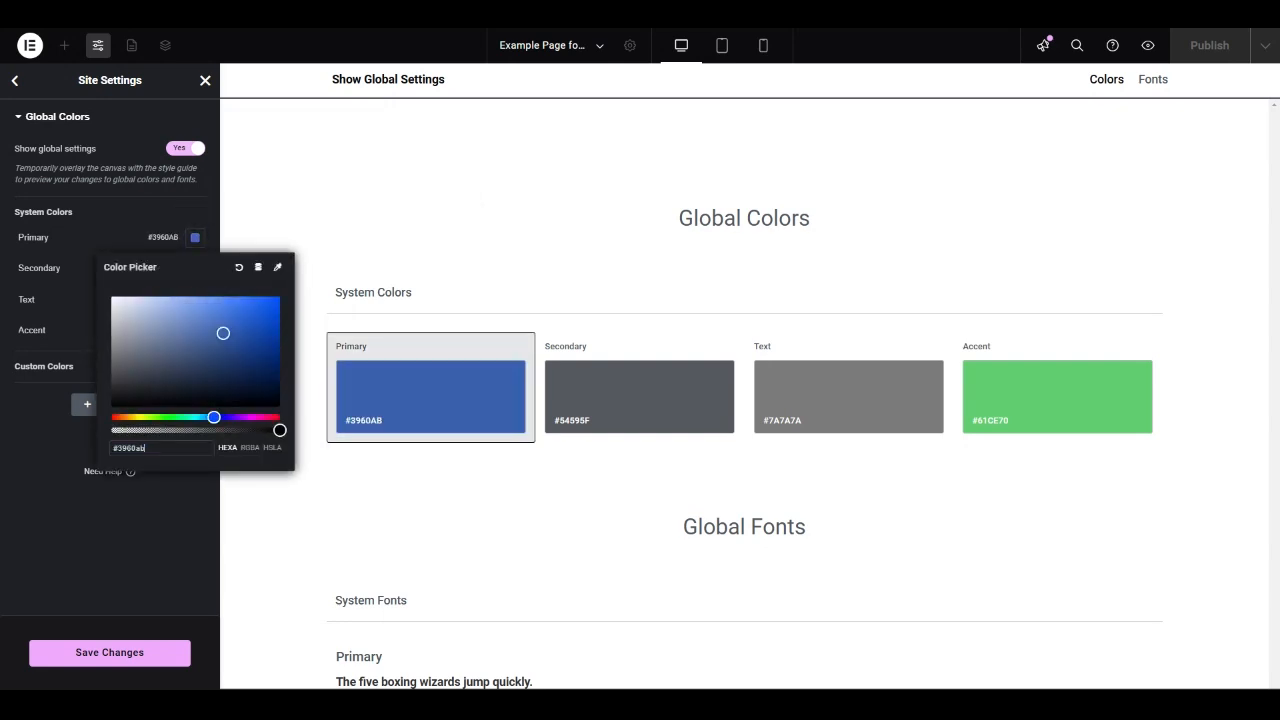
pyautogui.click(391, 486)
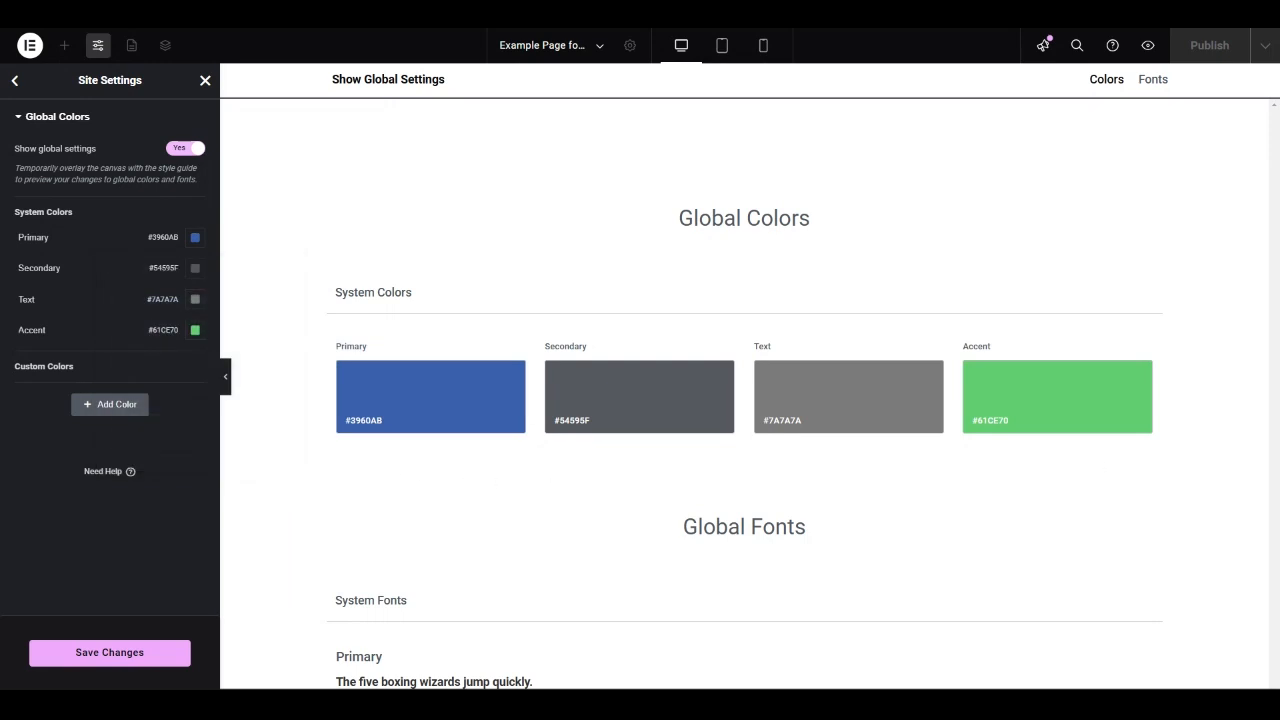
pyautogui.click(195, 269)
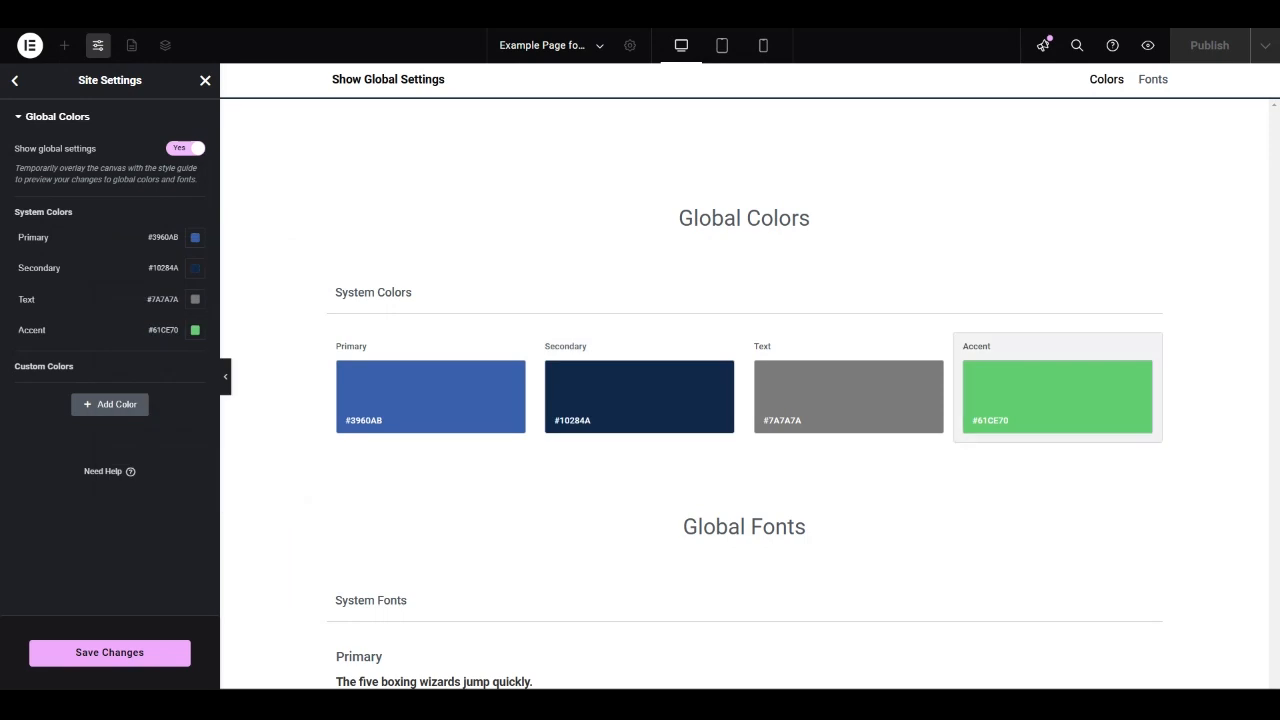
# Step: Set the global Accent color to #F0665B and the Text color to #000000
pyautogui.click(195, 330)
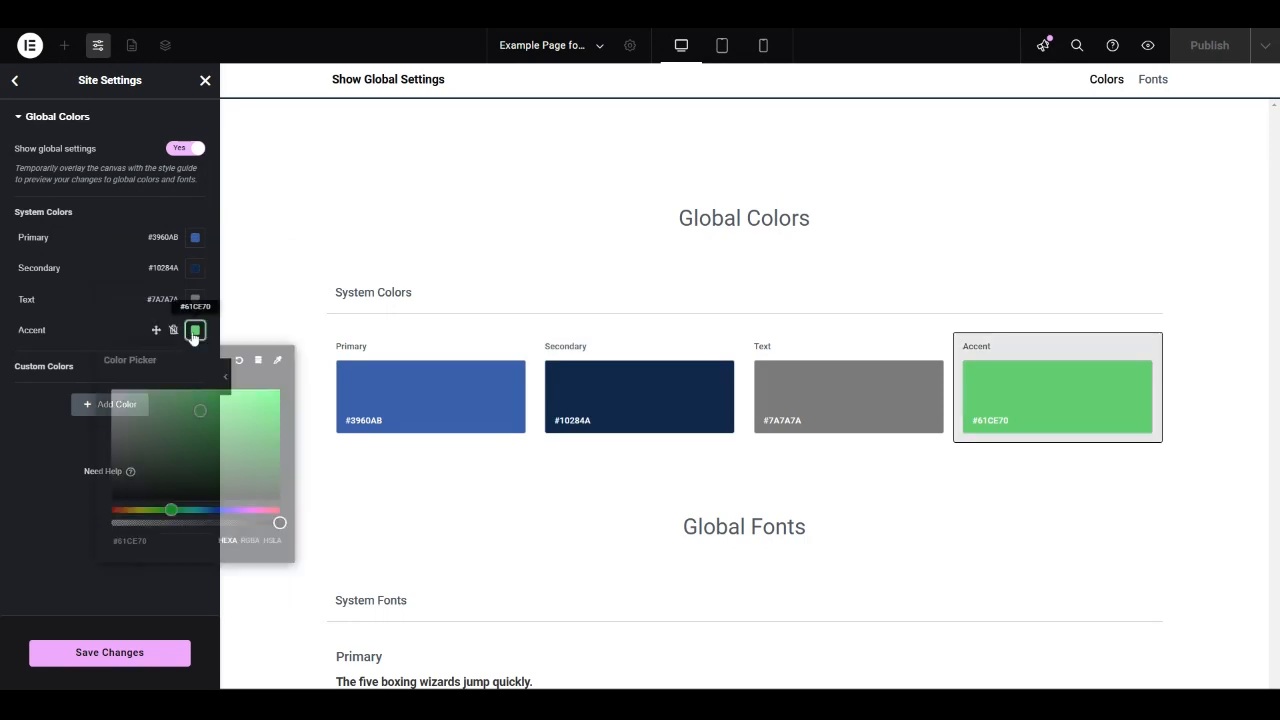
pyautogui.write('#f0665b')
pyautogui.click(172, 305)
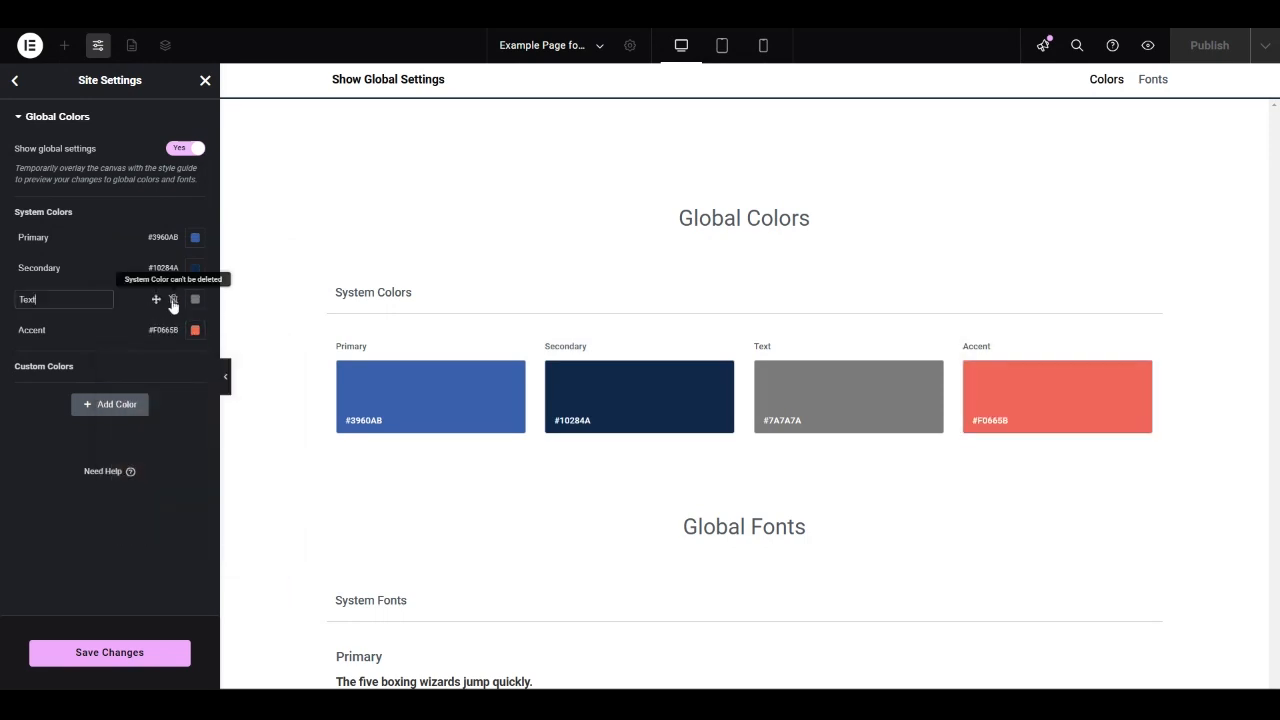
pyautogui.click(196, 304)
pyautogui.write('#000000')
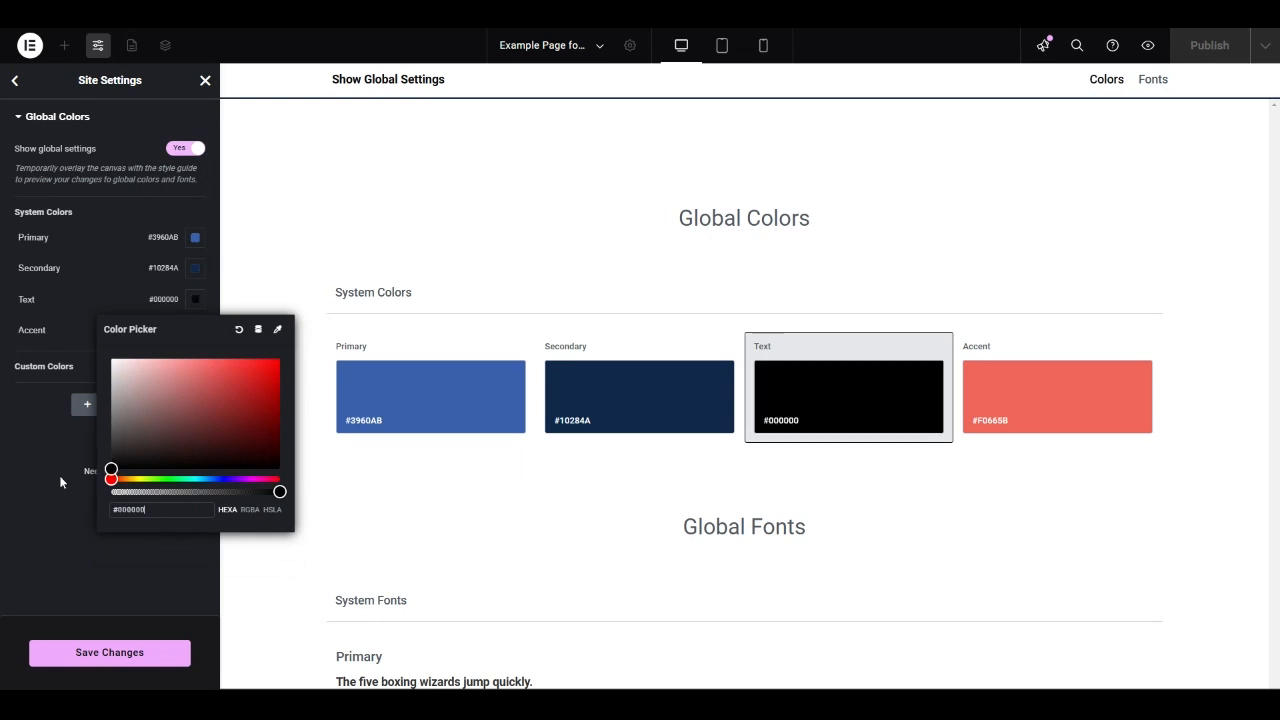
pyautogui.click(92, 300)
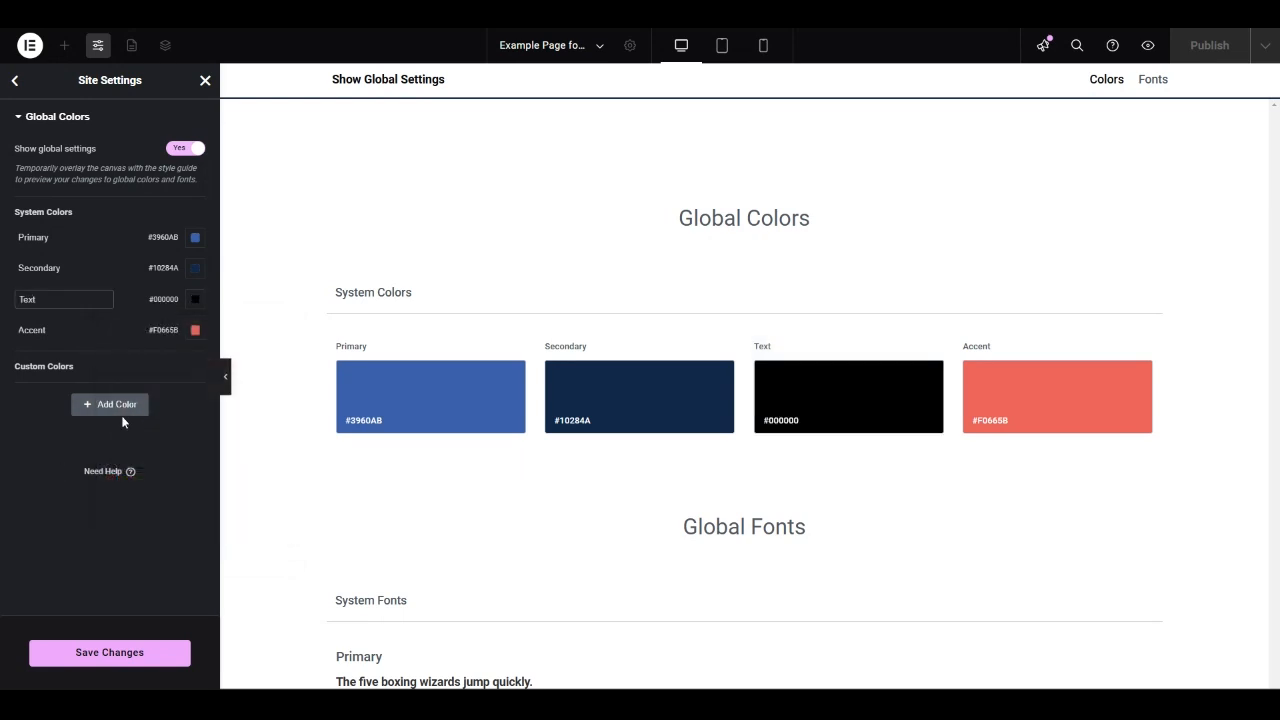
# Step: Add a custom global color with the value #FFFFFF and name it White
pyautogui.click(110, 408)
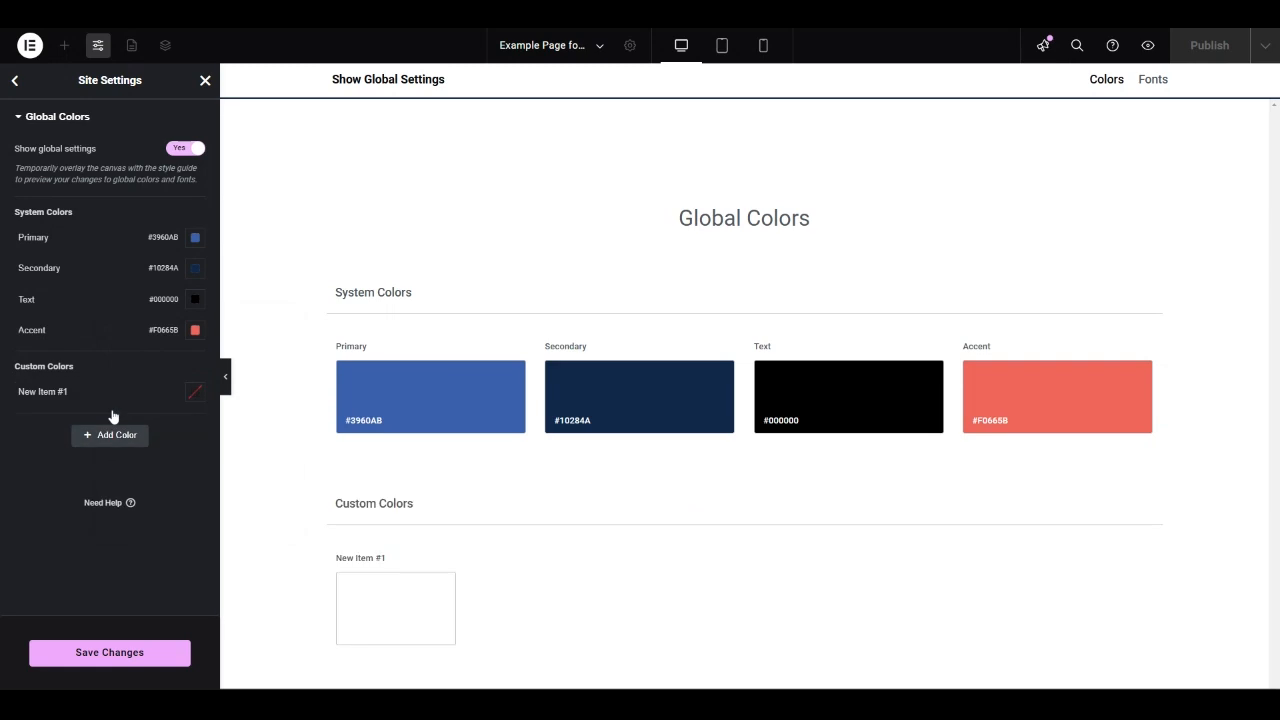
pyautogui.click(194, 394)
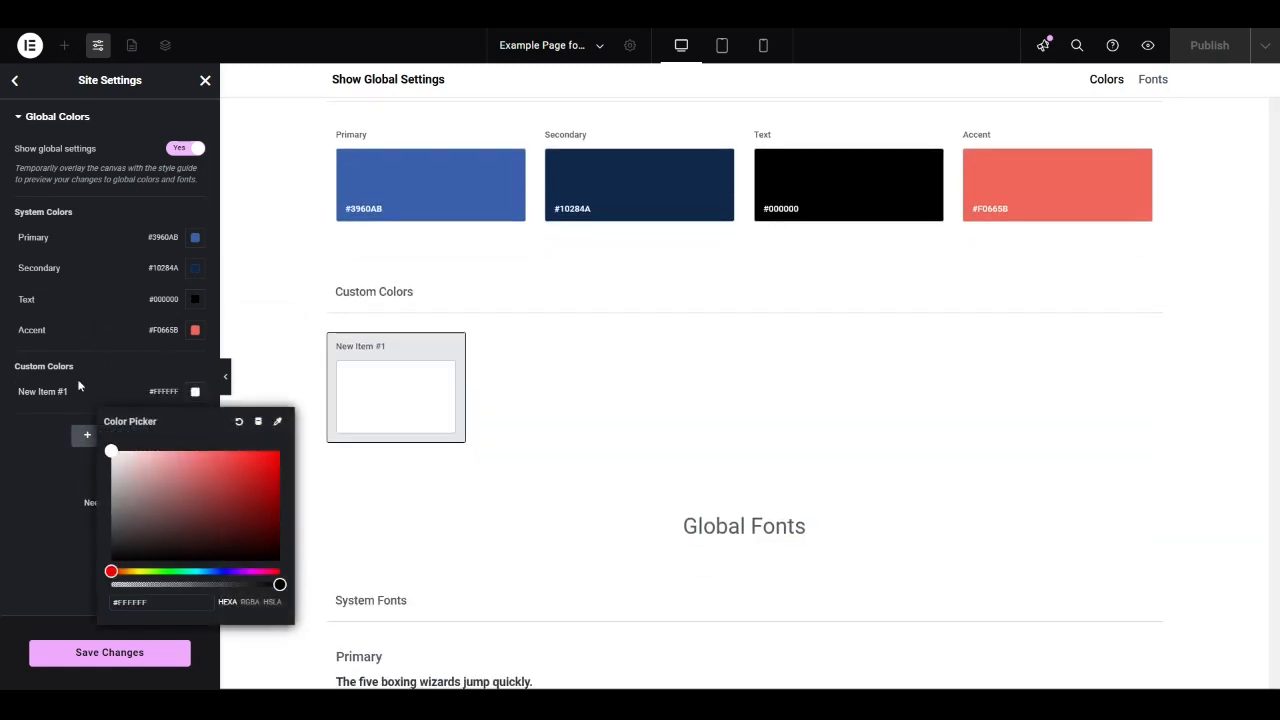
pyautogui.click(64, 391)
pyautogui.write('White')
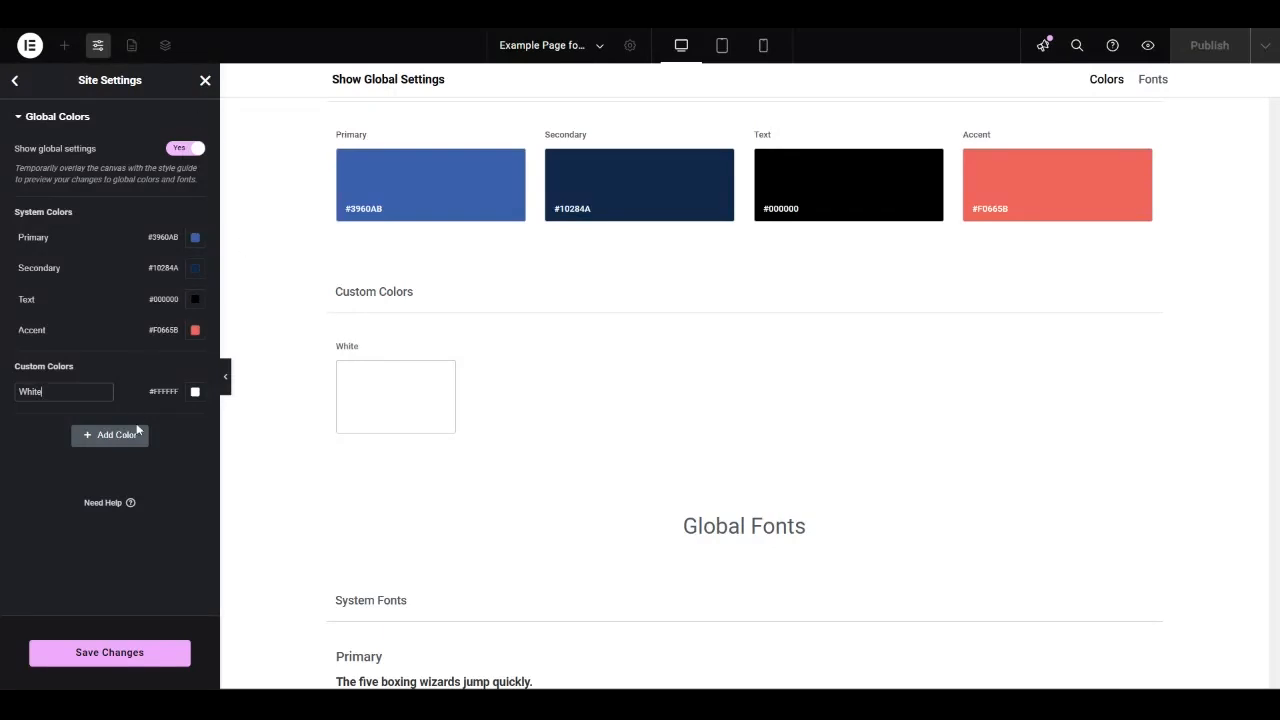
# Step: Add a second custom global color with the value #37335E, name it Purple, and save the site settings
pyautogui.click(137, 432)
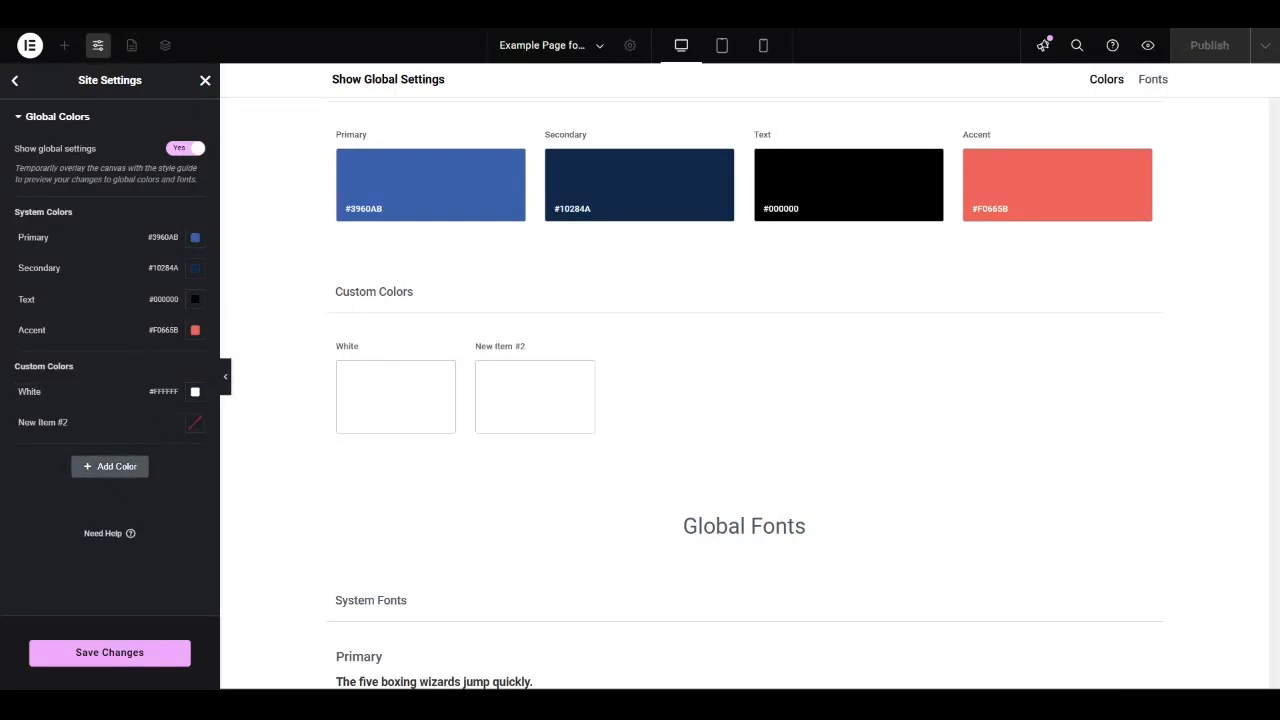
pyautogui.click(195, 422)
pyautogui.click(187, 551)
pyautogui.click(57, 422)
pyautogui.hotkey('ctrl', 'a')
pyautogui.write('P')
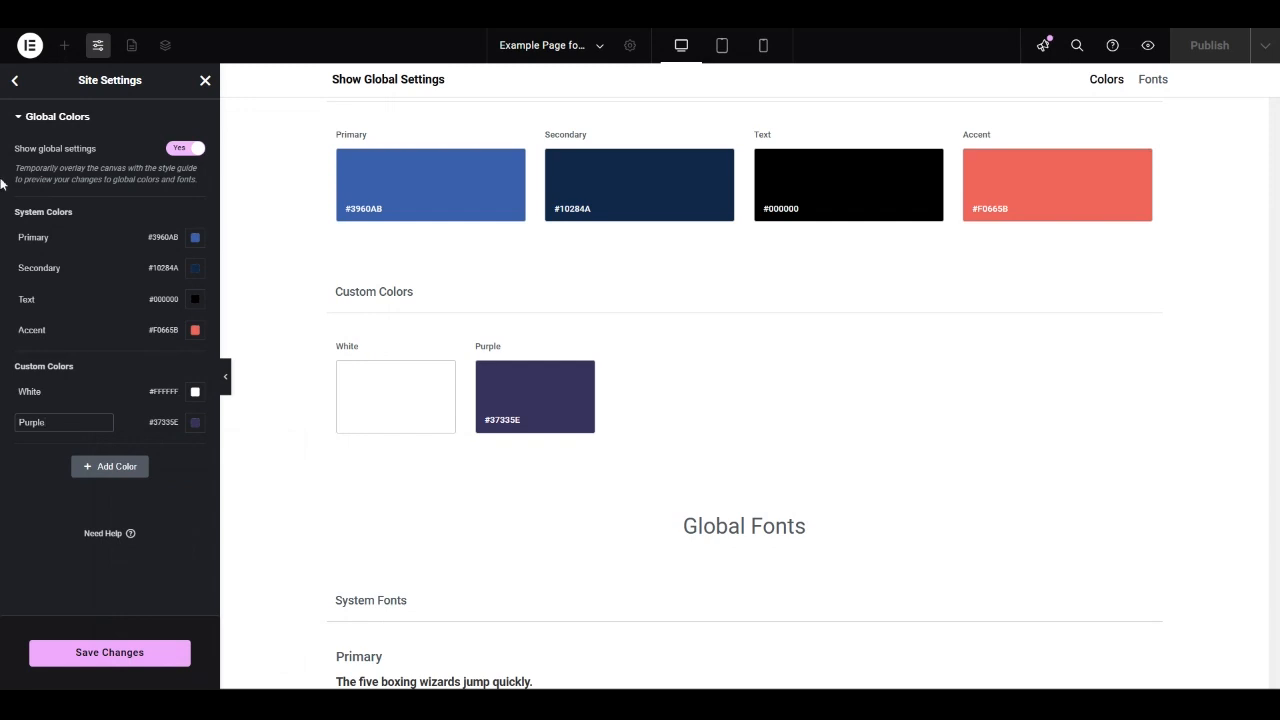
pyautogui.click(87, 657)
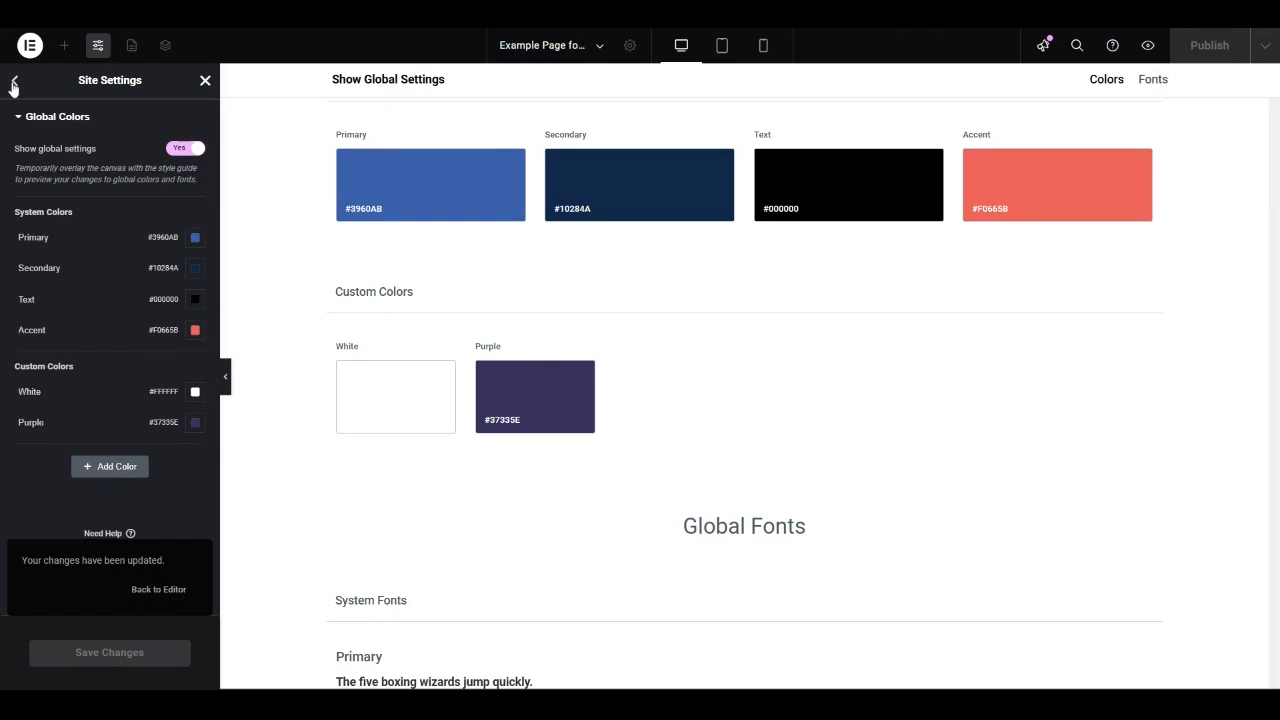
# Step: Leave the global colors, review the recolored page from header to footer, and open the Global Fonts settings
pyautogui.click(13, 84)
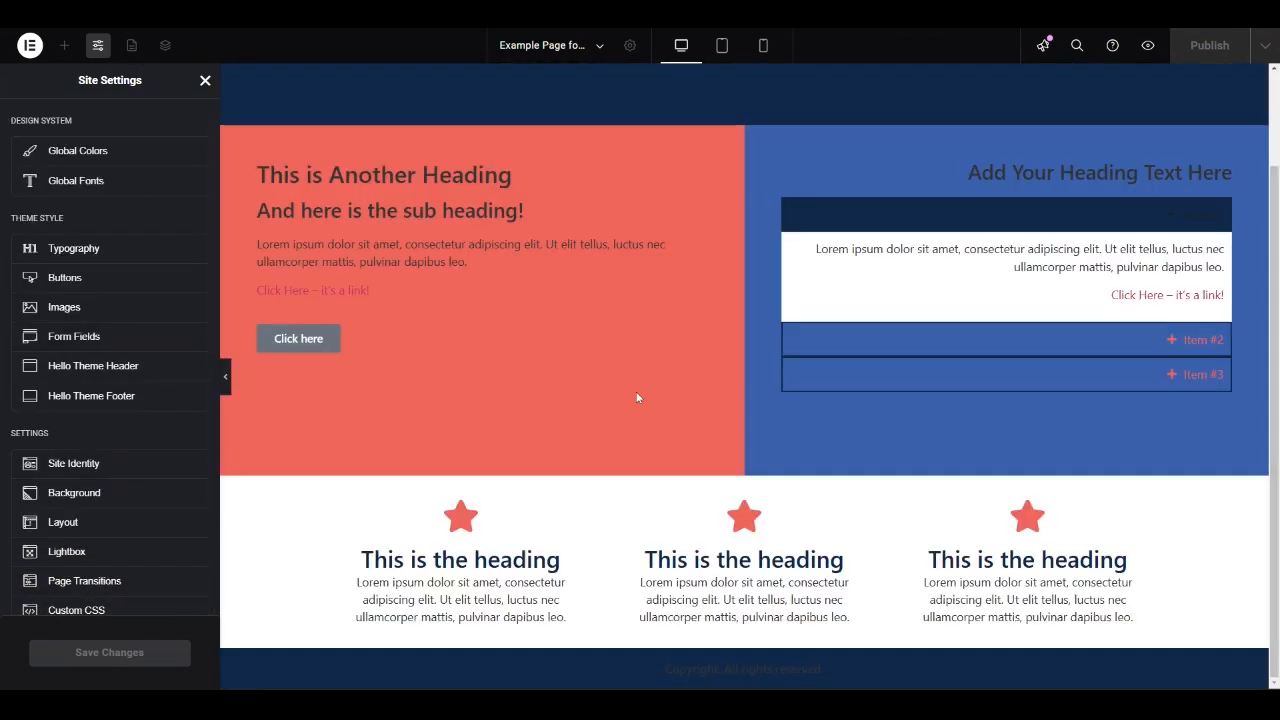
pyautogui.scroll(-2, 695, 318)
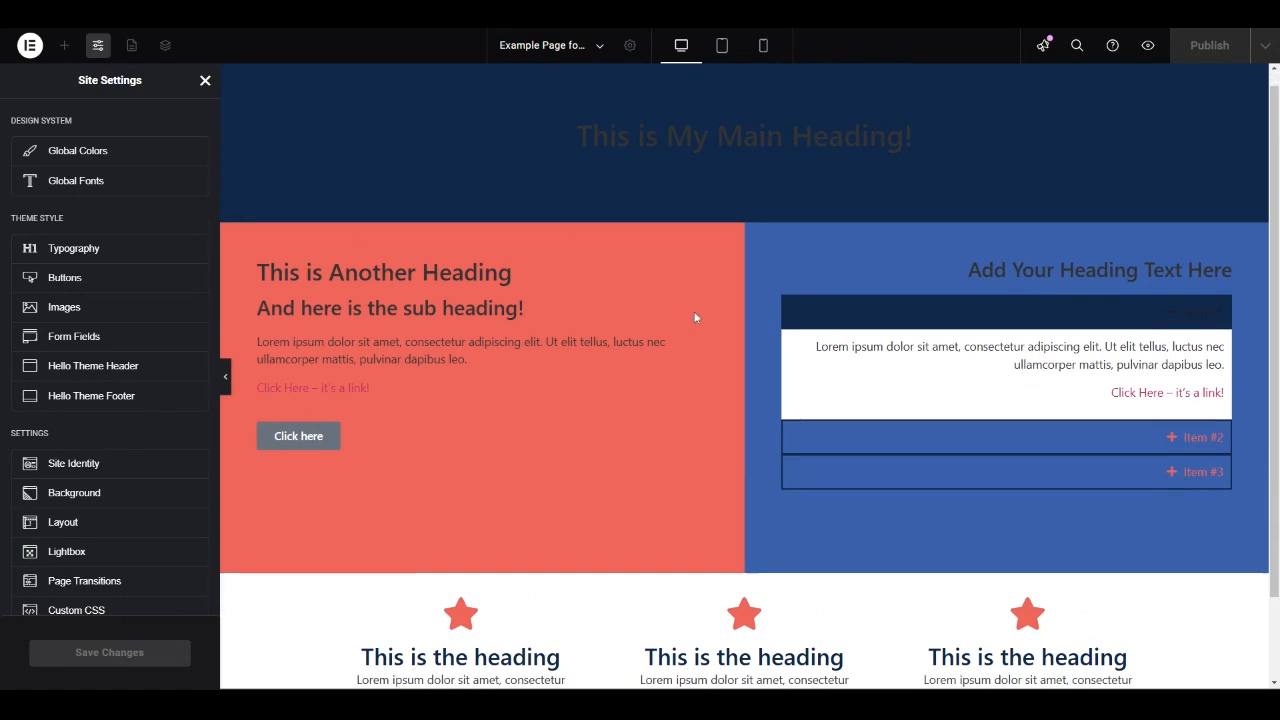
pyautogui.scroll(2, 684, 340)
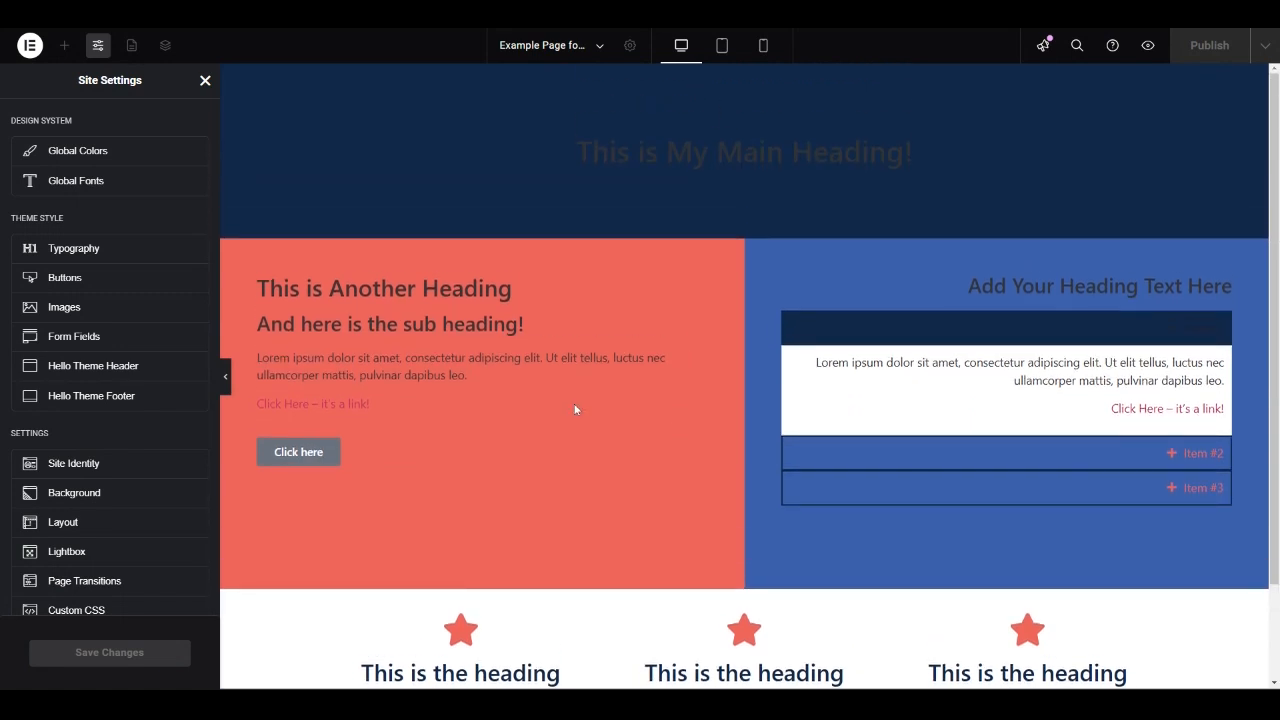
pyautogui.scroll(-2, 620, 449)
pyautogui.scroll(2, 619, 457)
pyautogui.click(120, 183)
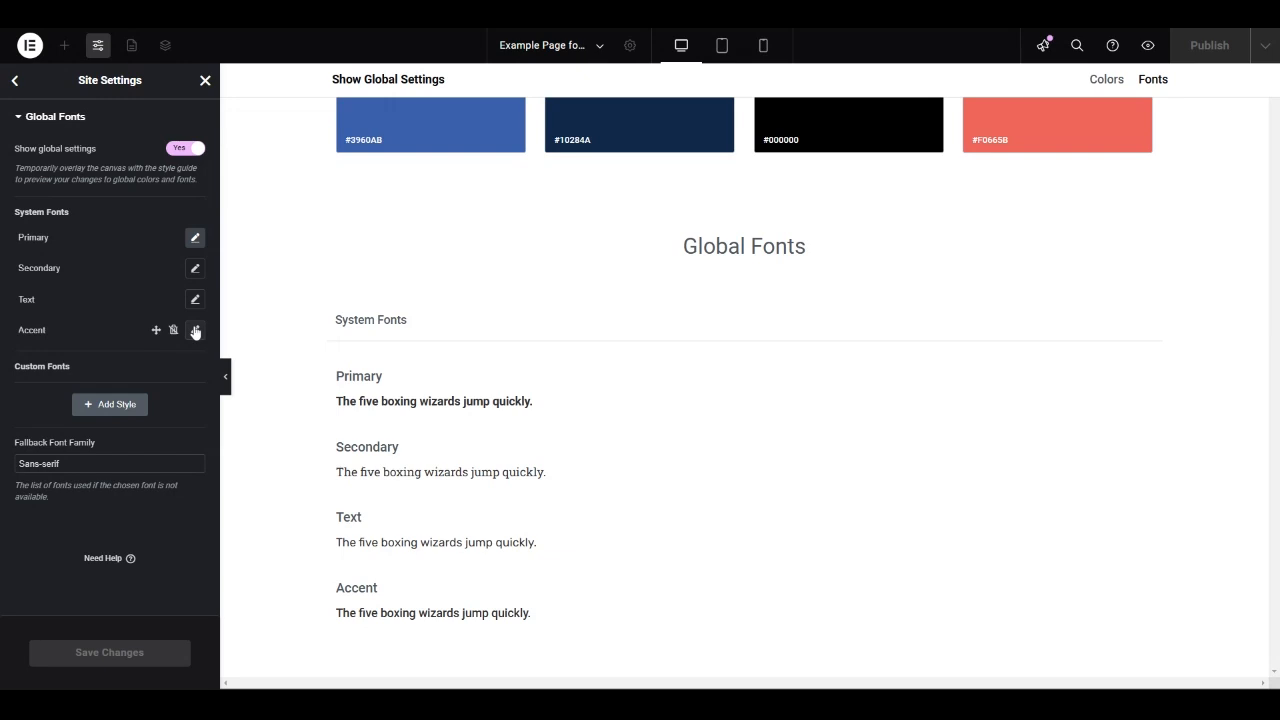
# Step: Set the font family of the Primary global font to Rubik
pyautogui.click(196, 239)
pyautogui.scroll(-1, 80, 594)
pyautogui.scroll(1, 82, 530)
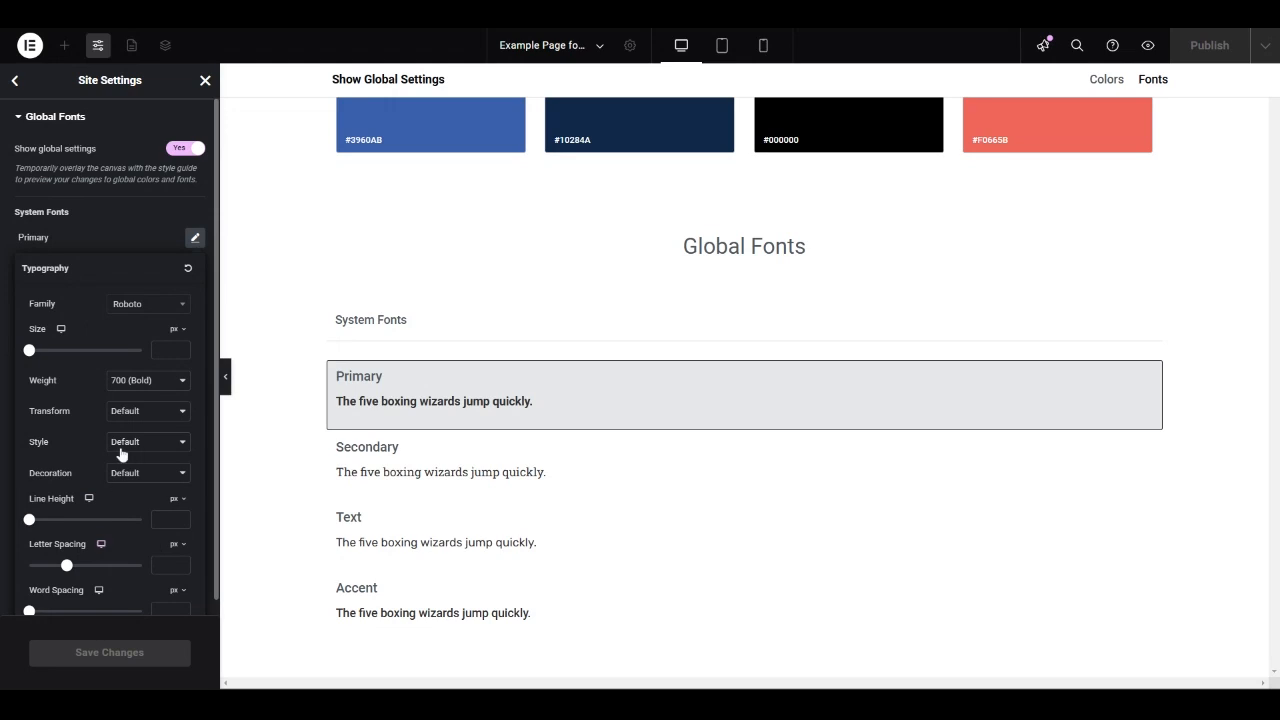
pyautogui.click(155, 311)
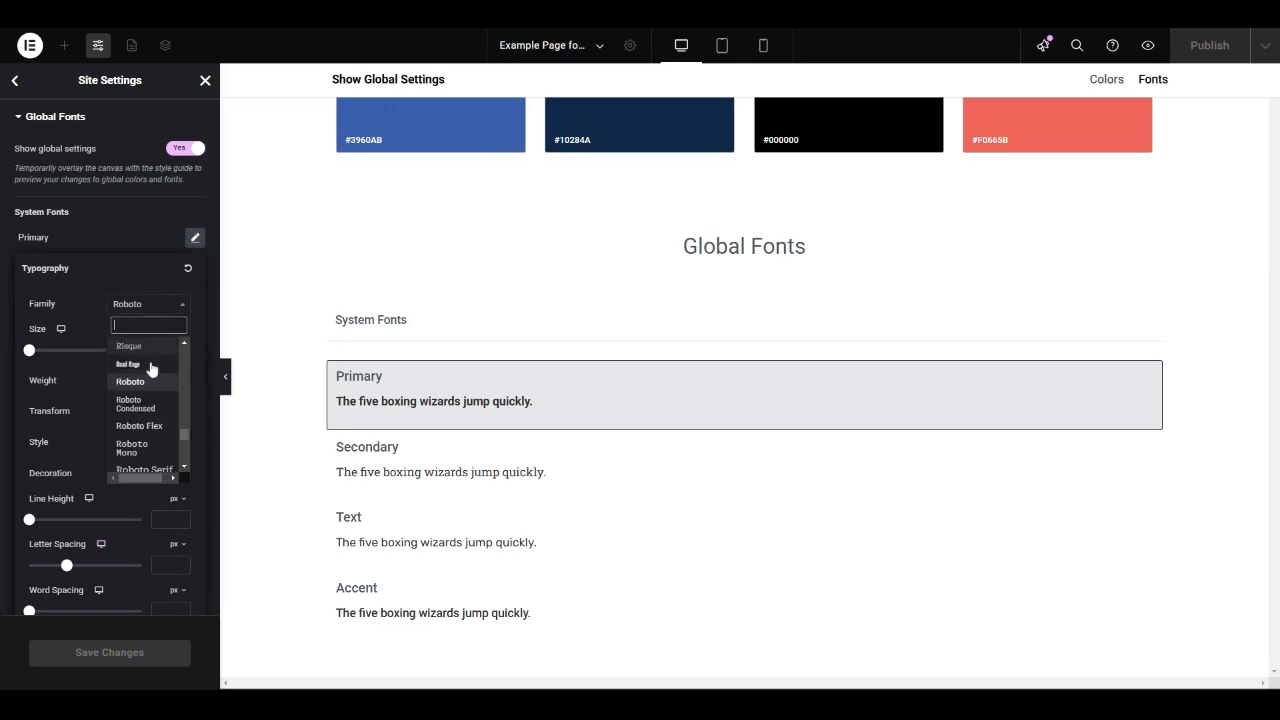
pyautogui.moveTo(184, 437); pyautogui.dragTo(186, 435)
pyautogui.click(183, 466)
pyautogui.click(183, 468)
pyautogui.click(183, 468)
pyautogui.click(183, 468)
pyautogui.click(183, 468)
pyautogui.click(183, 468)
pyautogui.click(183, 468)
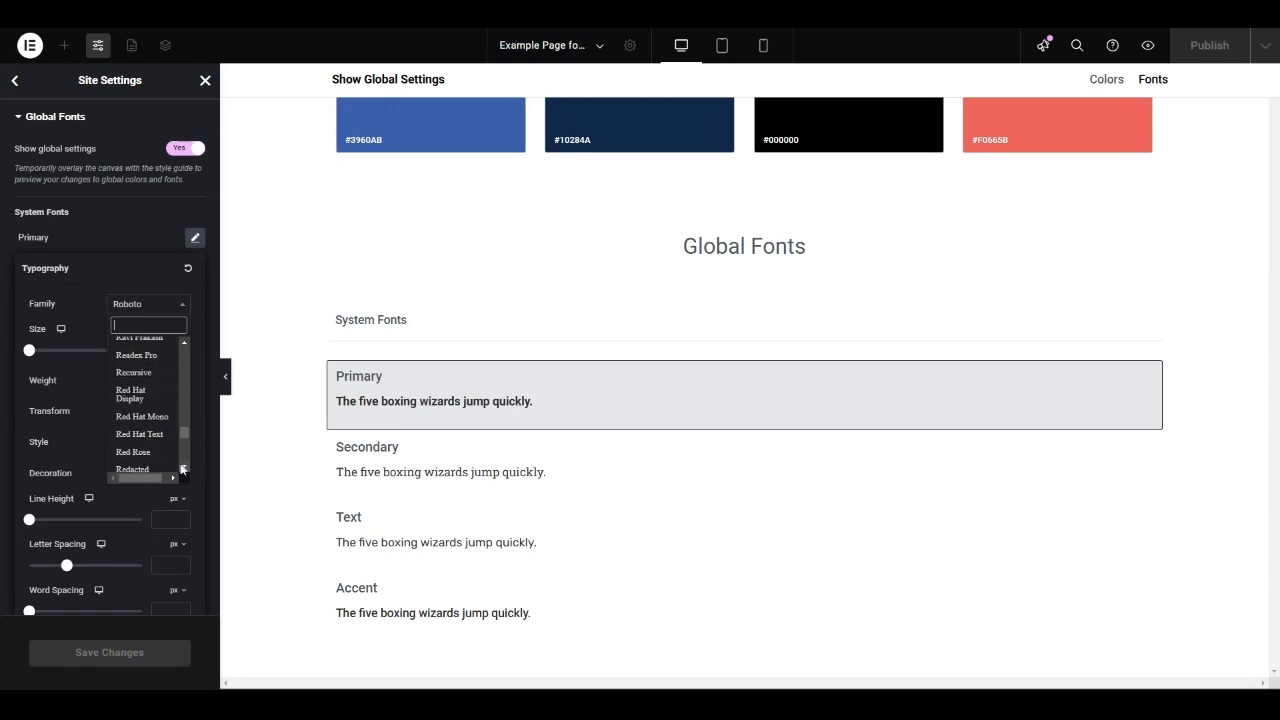
pyautogui.click(183, 468)
pyautogui.click(183, 468)
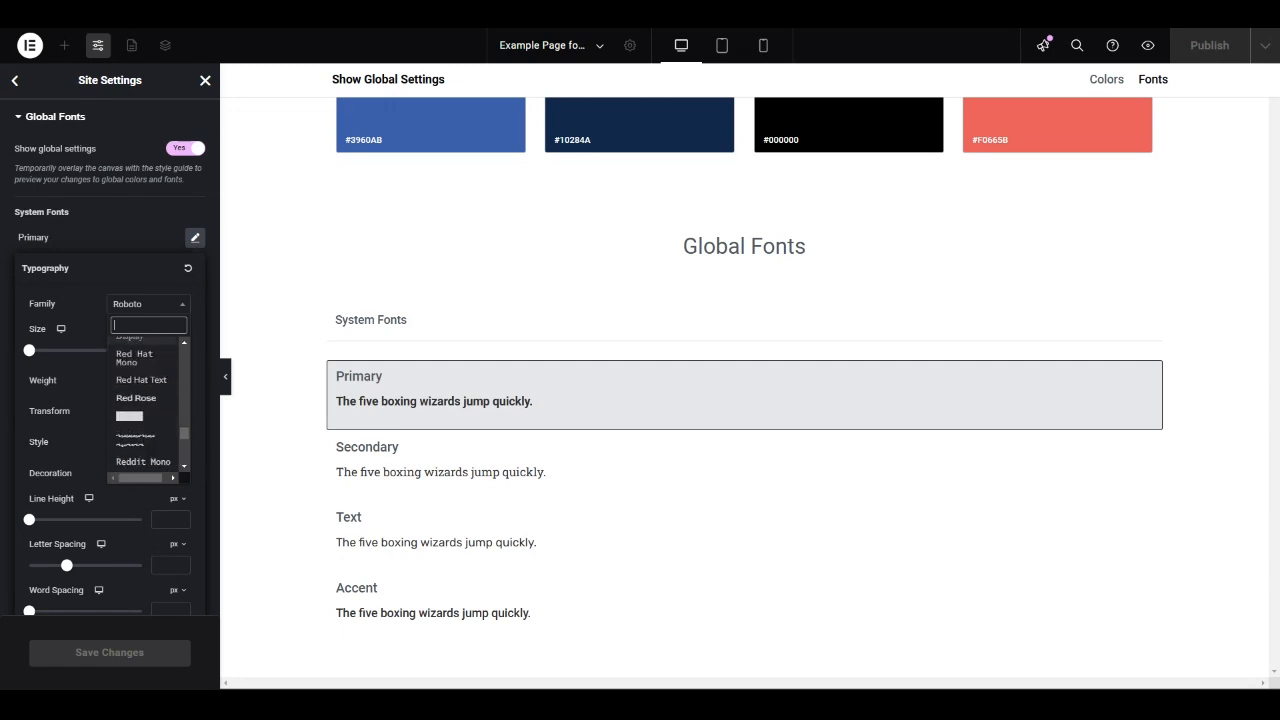
pyautogui.write('Rubik')
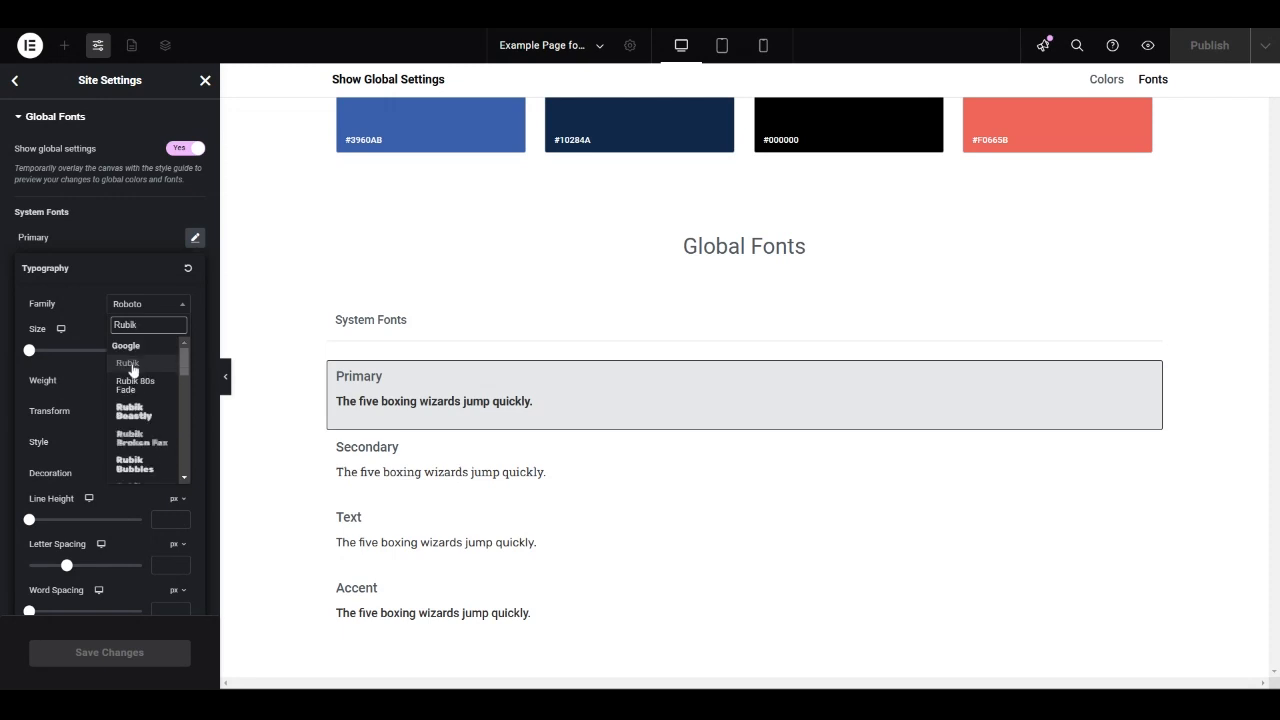
pyautogui.click(128, 363)
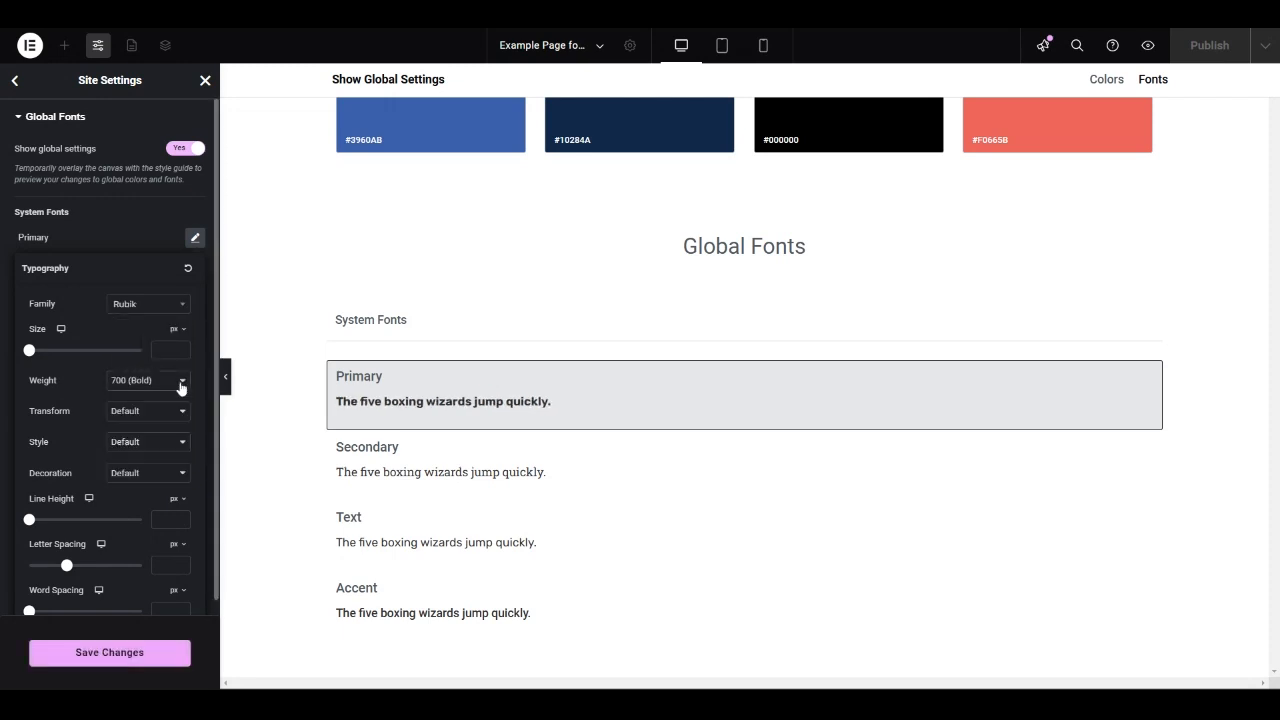
# Step: Set the Primary global font's weight to 900 (Black) and its size to 41 px
pyautogui.click(166, 531)
pyautogui.moveTo(34, 356)
pyautogui.mouseDown()
pyautogui.moveTo(68, 355)
pyautogui.moveTo(56, 354)
pyautogui.mouseUp()
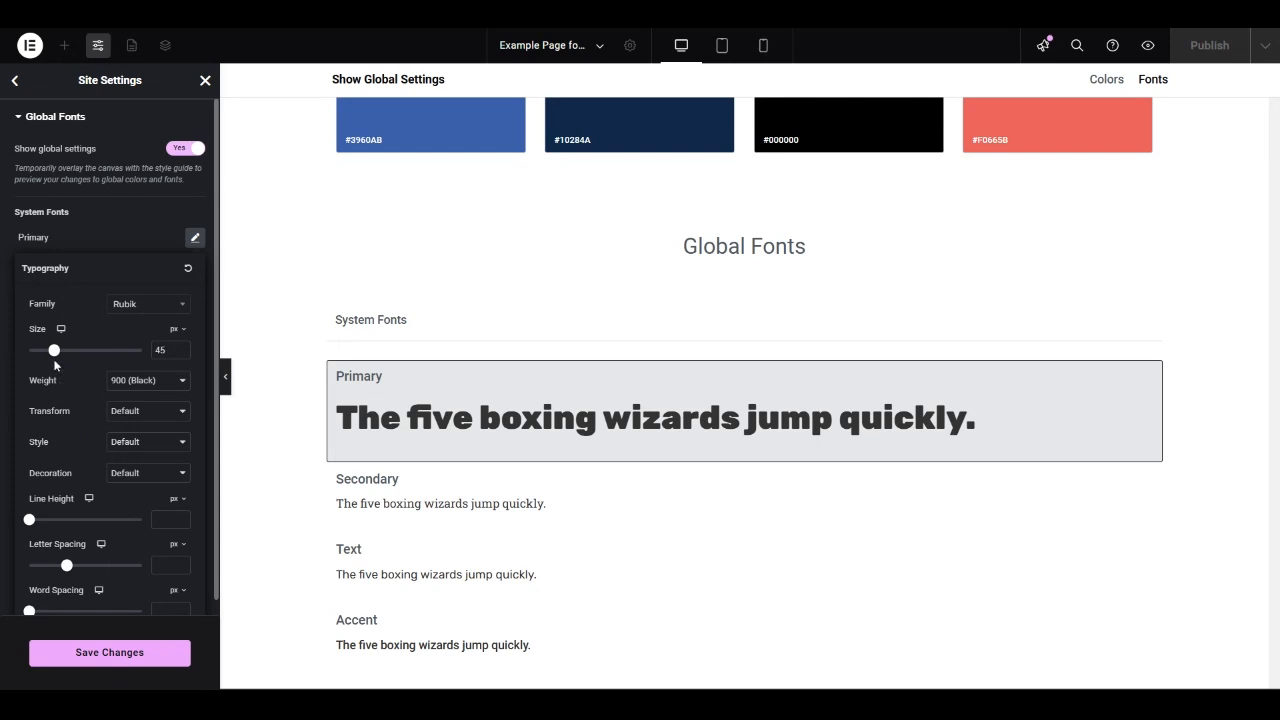
pyautogui.moveTo(54, 351); pyautogui.dragTo(51, 355)
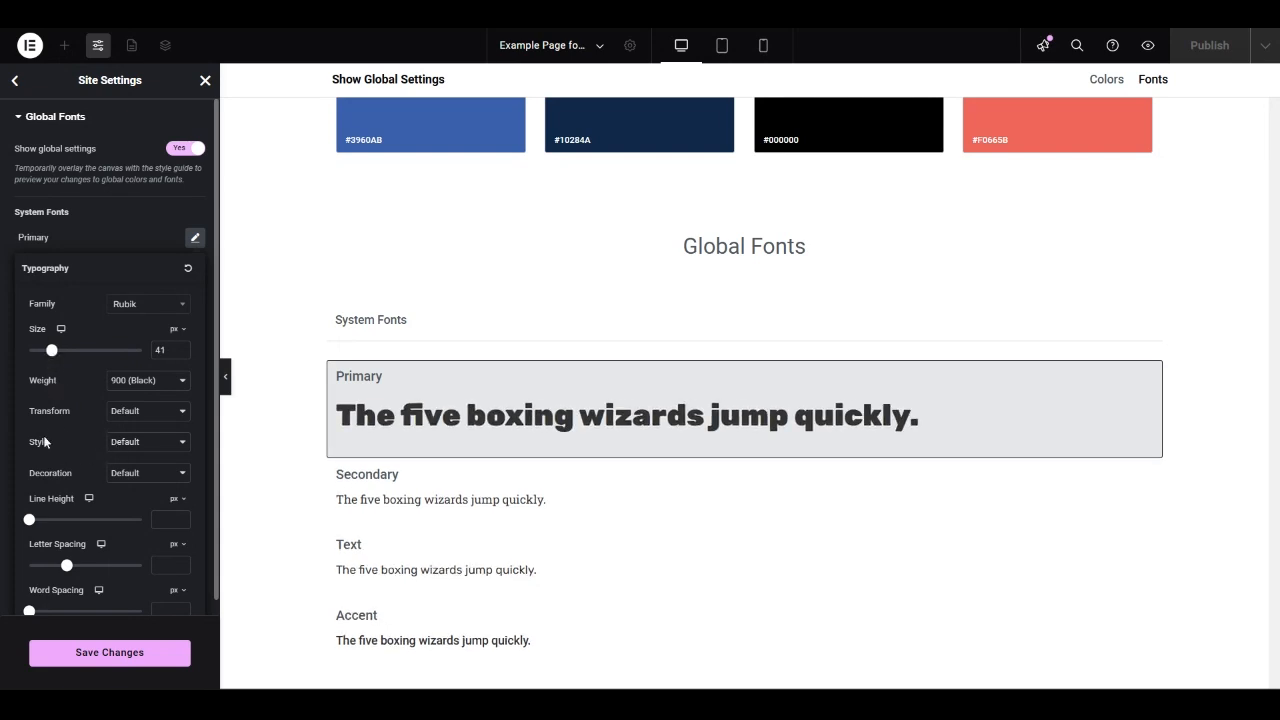
# Step: Give the Primary global font an underline decoration and 2.9 px letter spacing, and save the site settings
pyautogui.click(137, 482)
pyautogui.click(142, 516)
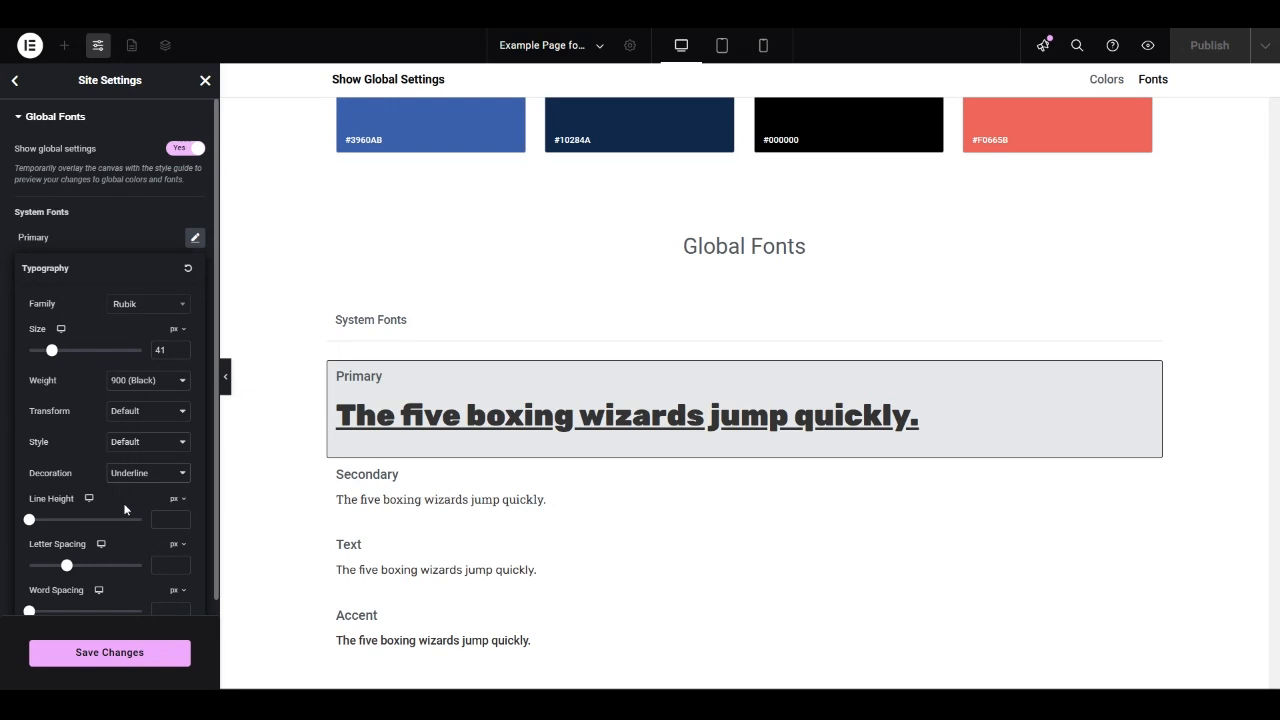
pyautogui.scroll(-1, 115, 549)
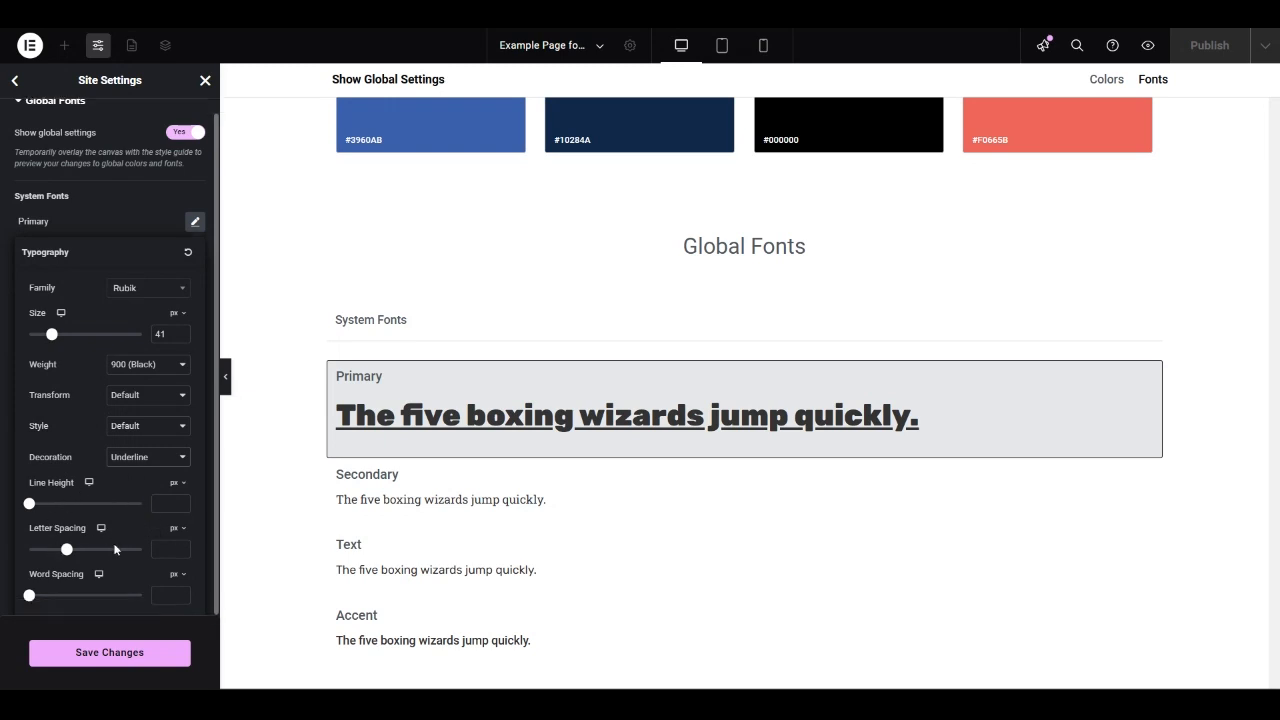
pyautogui.moveTo(67, 550)
pyautogui.mouseDown()
pyautogui.moveTo(98, 556)
pyautogui.moveTo(87, 557)
pyautogui.mouseUp()
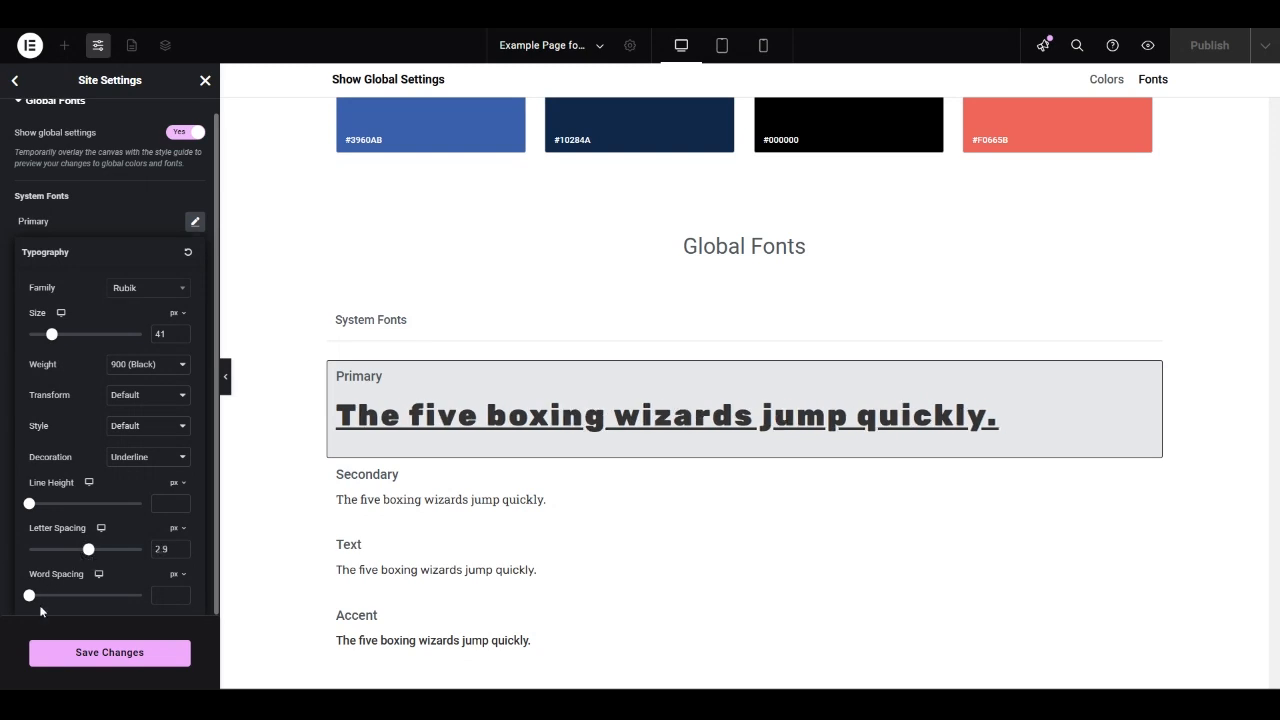
pyautogui.click(118, 654)
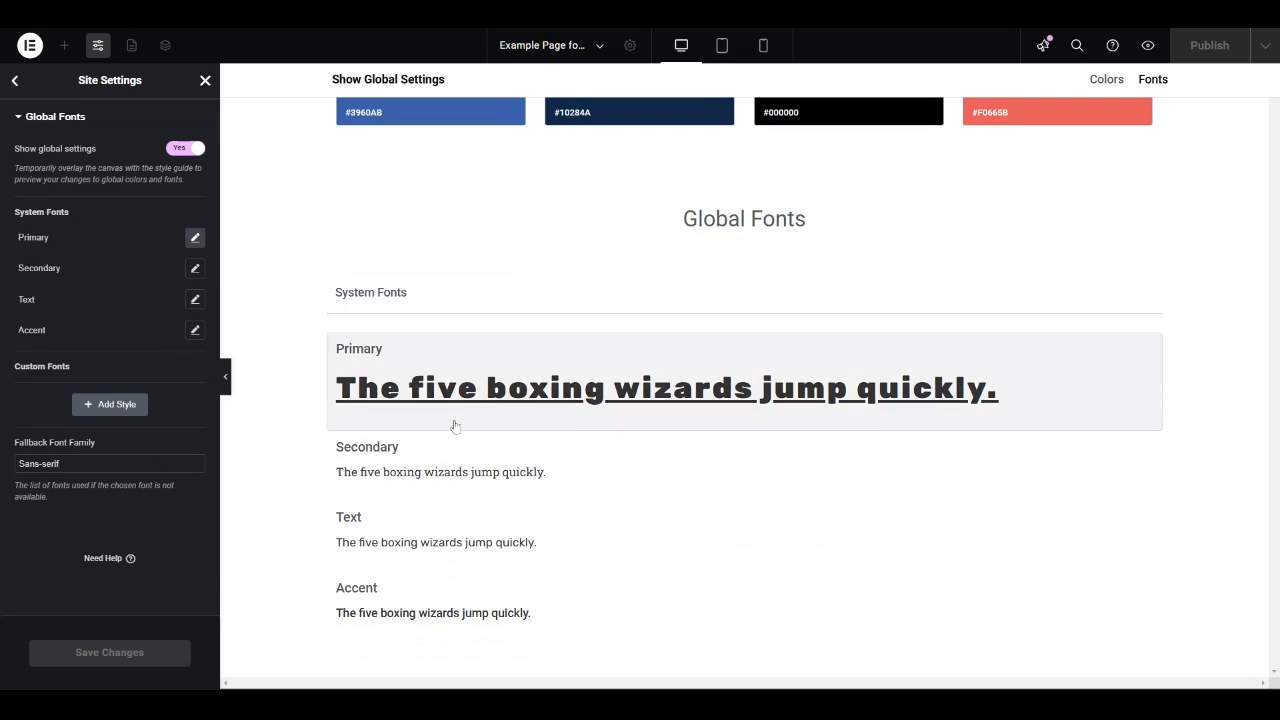
# Step: Return to the site settings overview, open the theme style Typography settings, and look through the H1 to H6 options
pyautogui.click(12, 78)
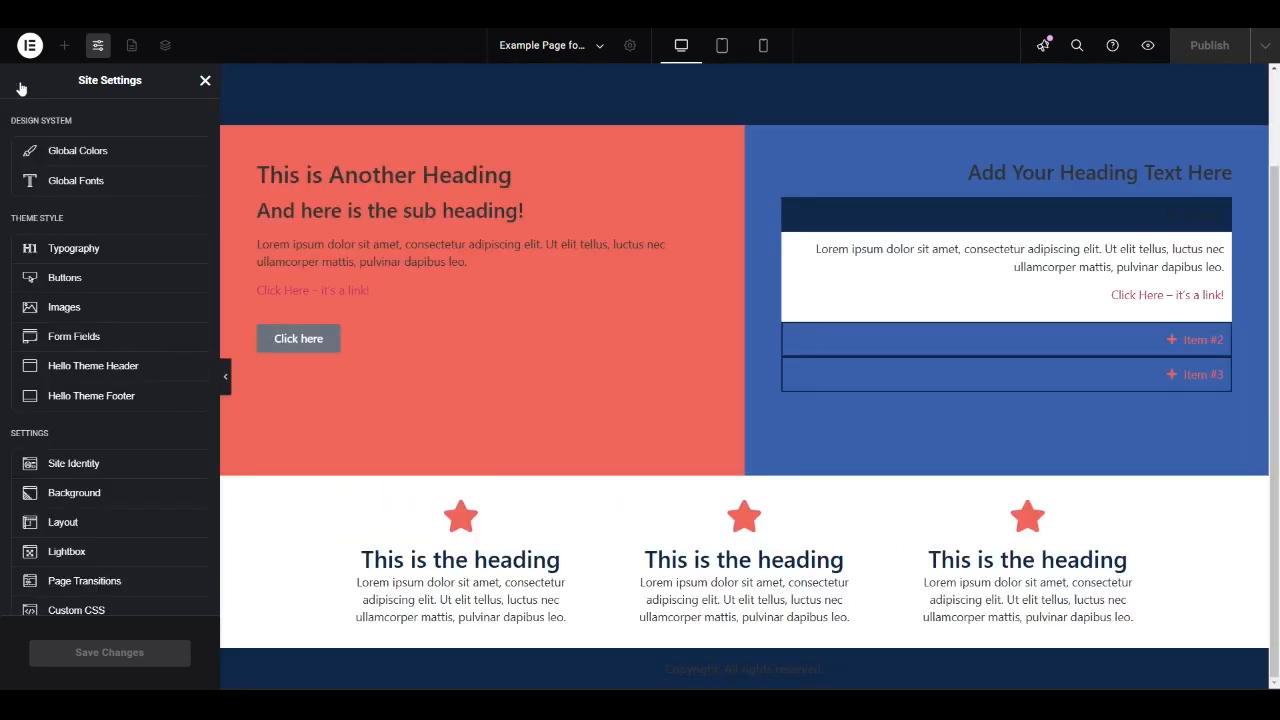
pyautogui.scroll(2, 523, 206)
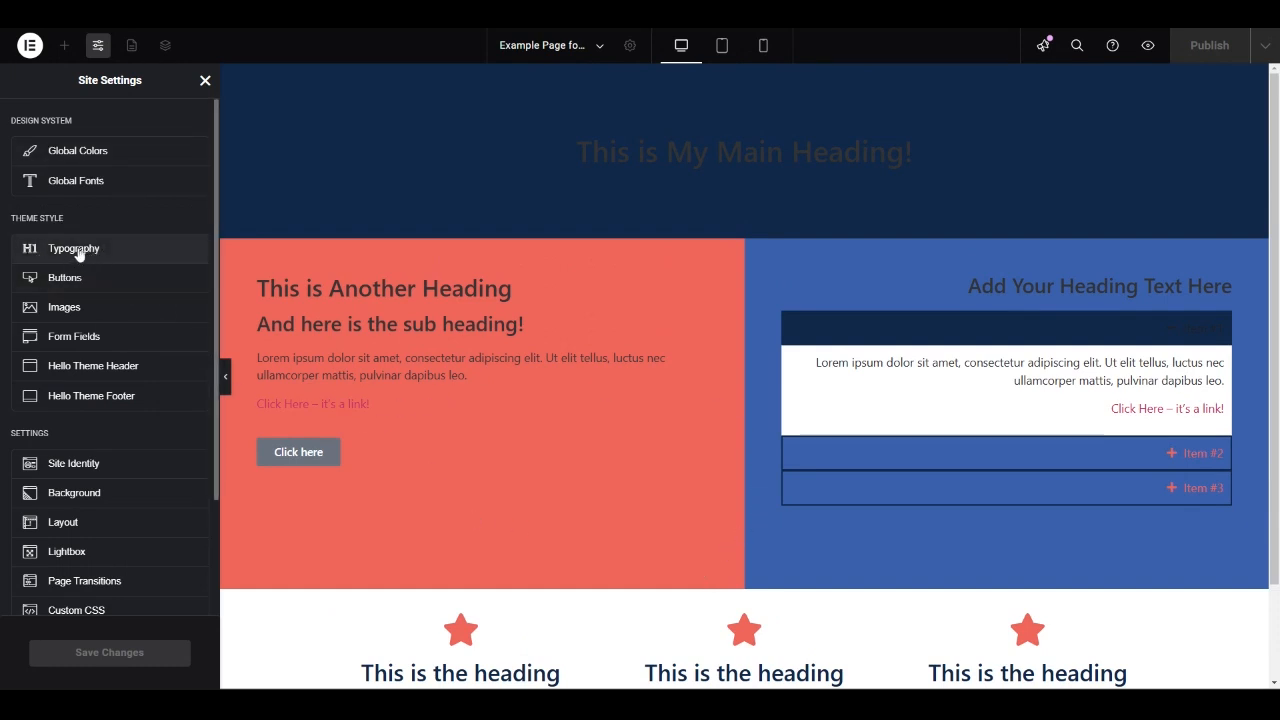
pyautogui.click(113, 252)
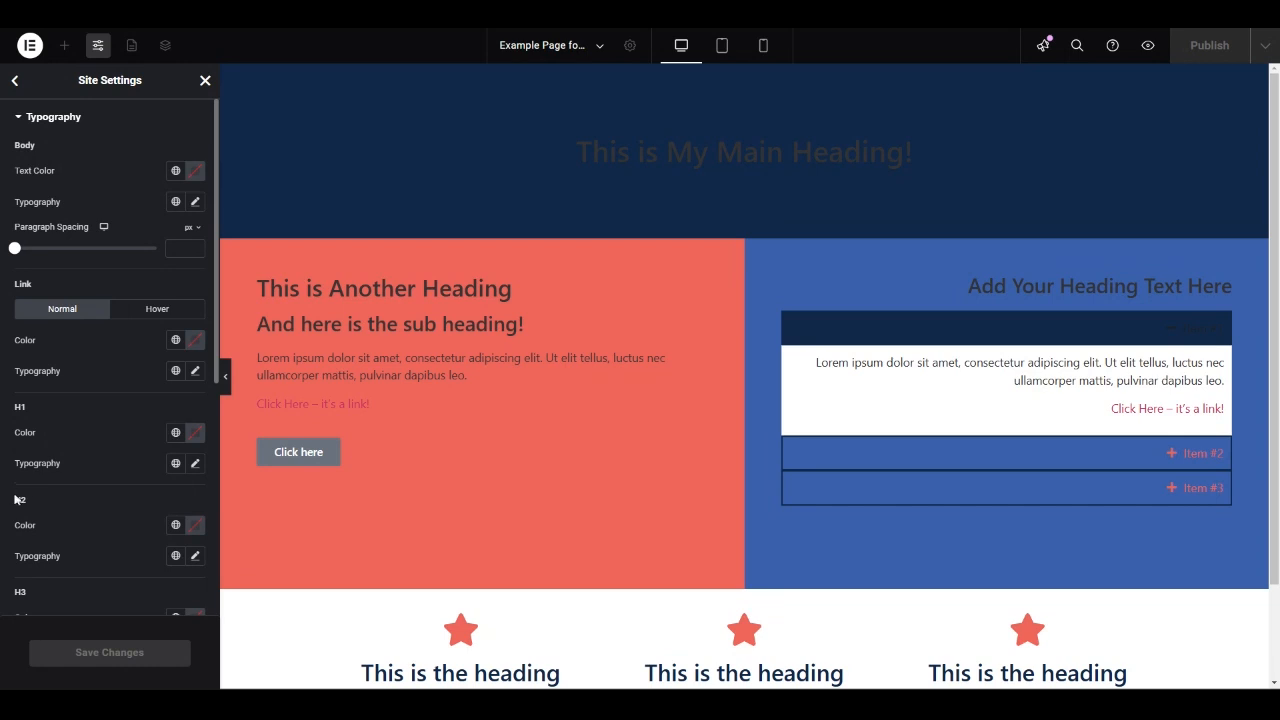
pyautogui.scroll(-5, 15, 585)
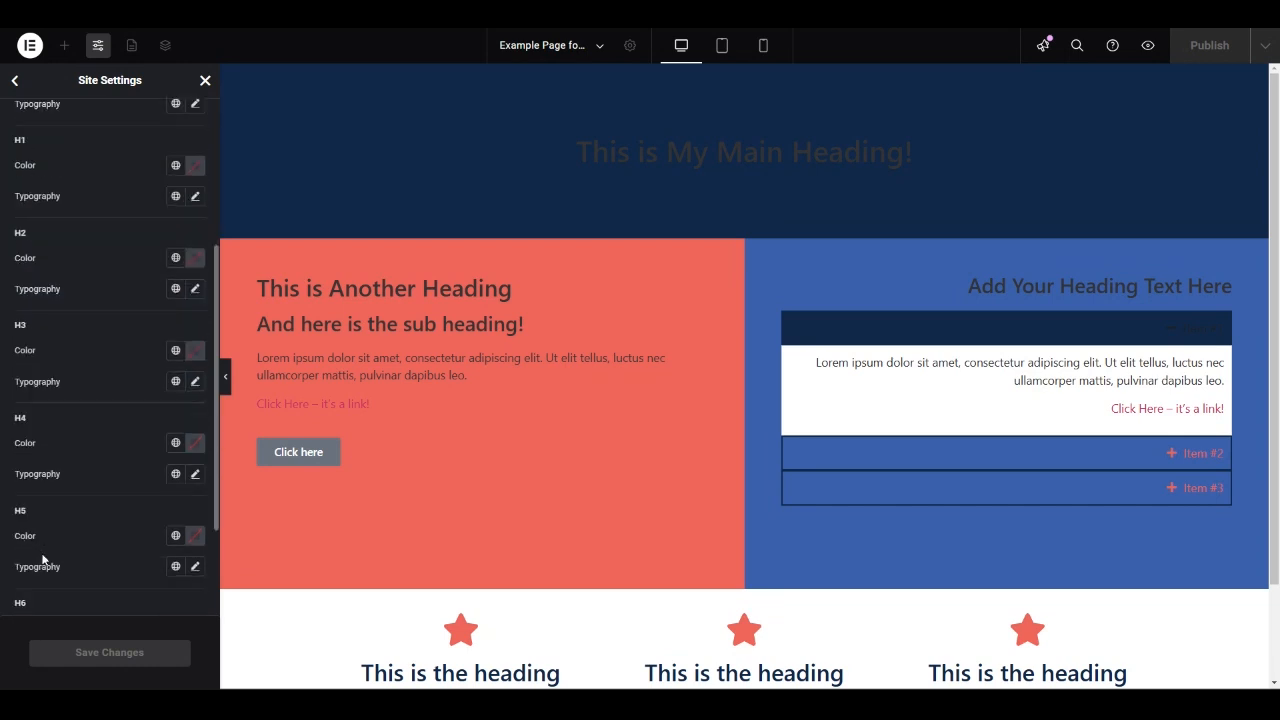
pyautogui.scroll(5, 45, 556)
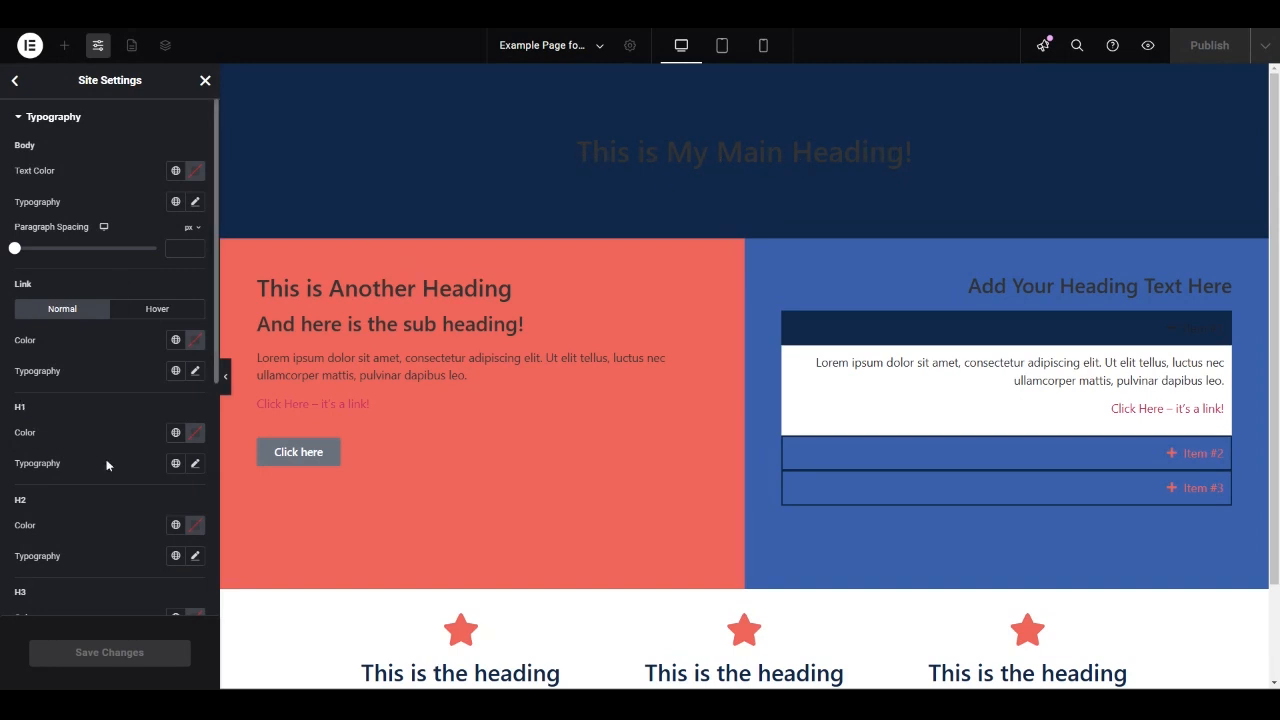
# Step: Assign the global Primary color and the global Primary font to H1 headings
pyautogui.click(175, 433)
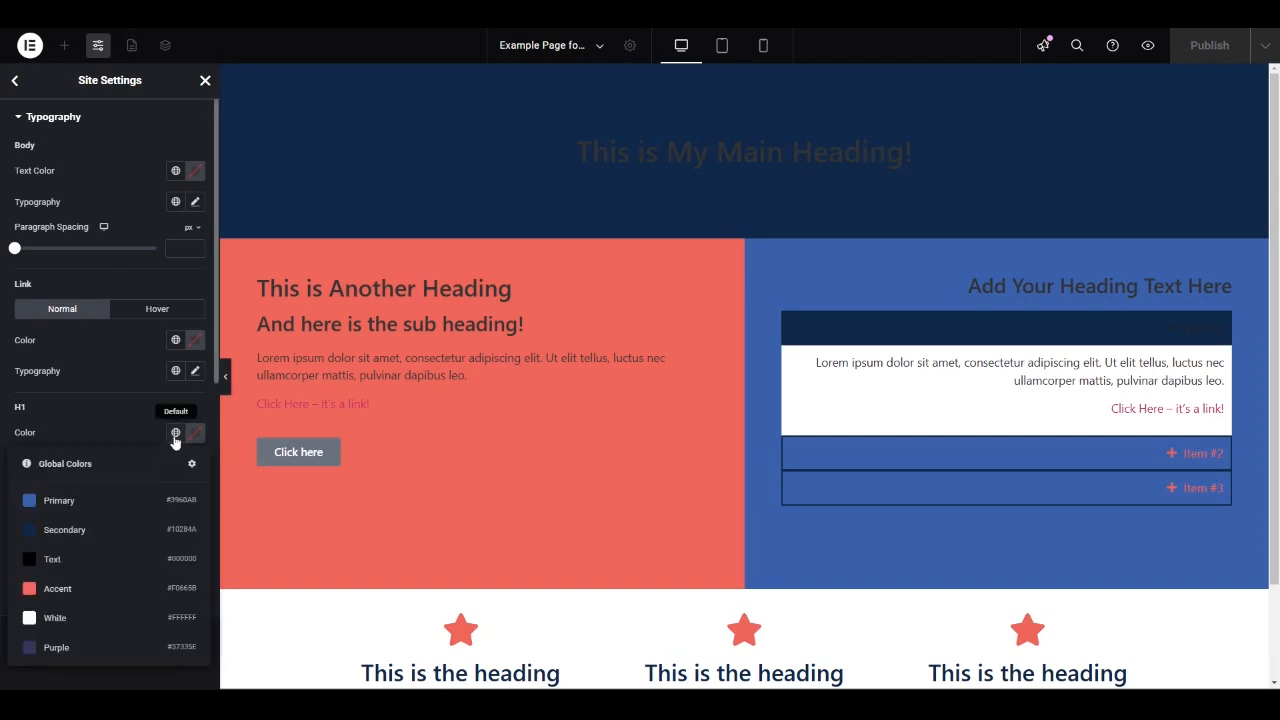
pyautogui.click(48, 501)
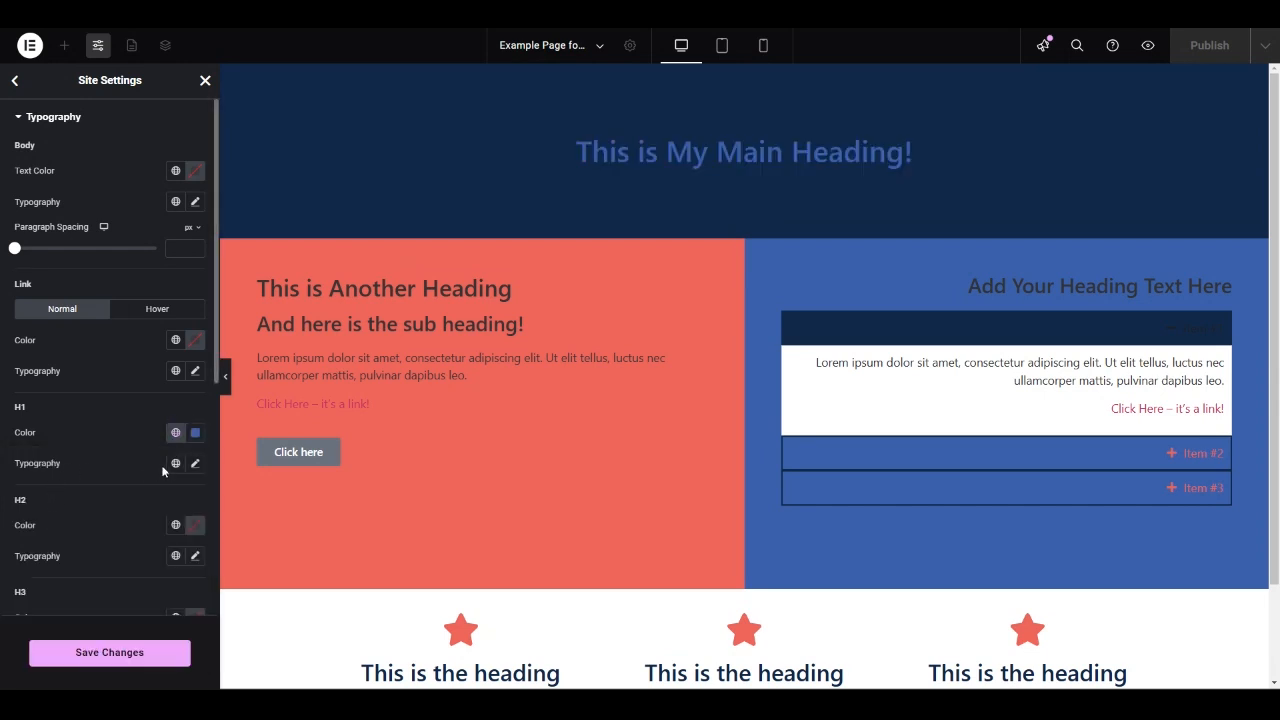
pyautogui.click(175, 463)
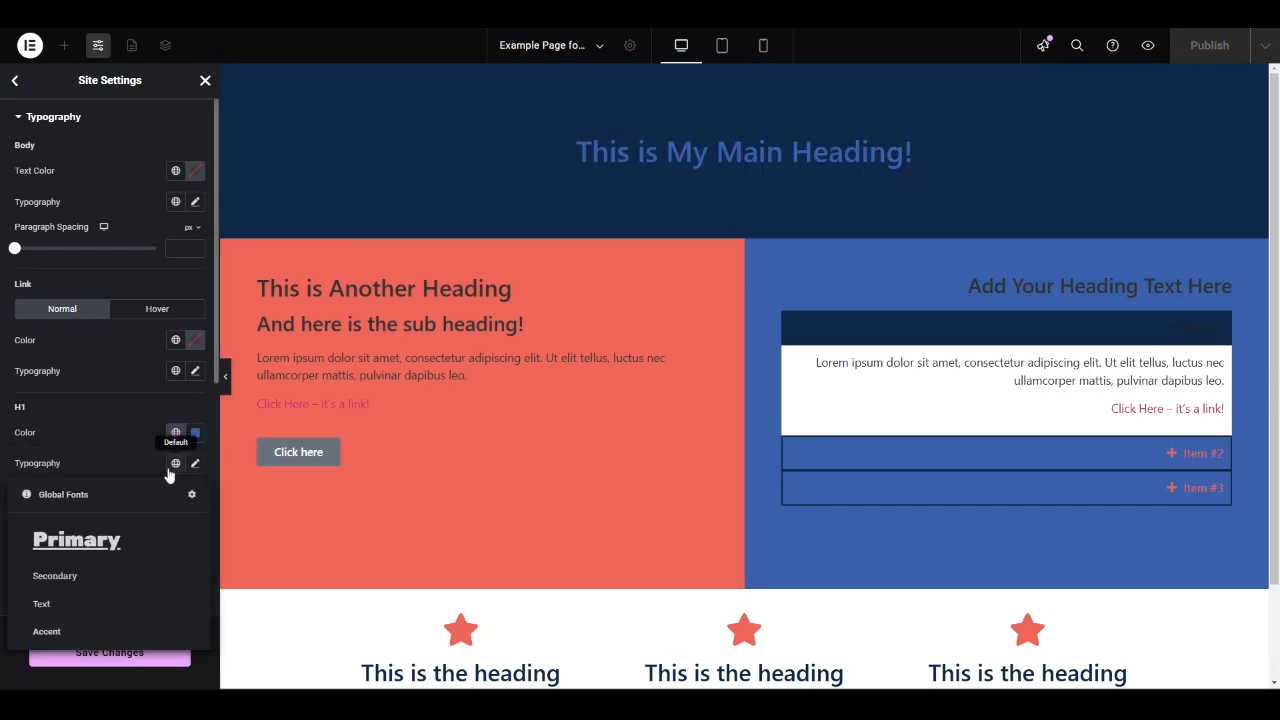
pyautogui.click(63, 545)
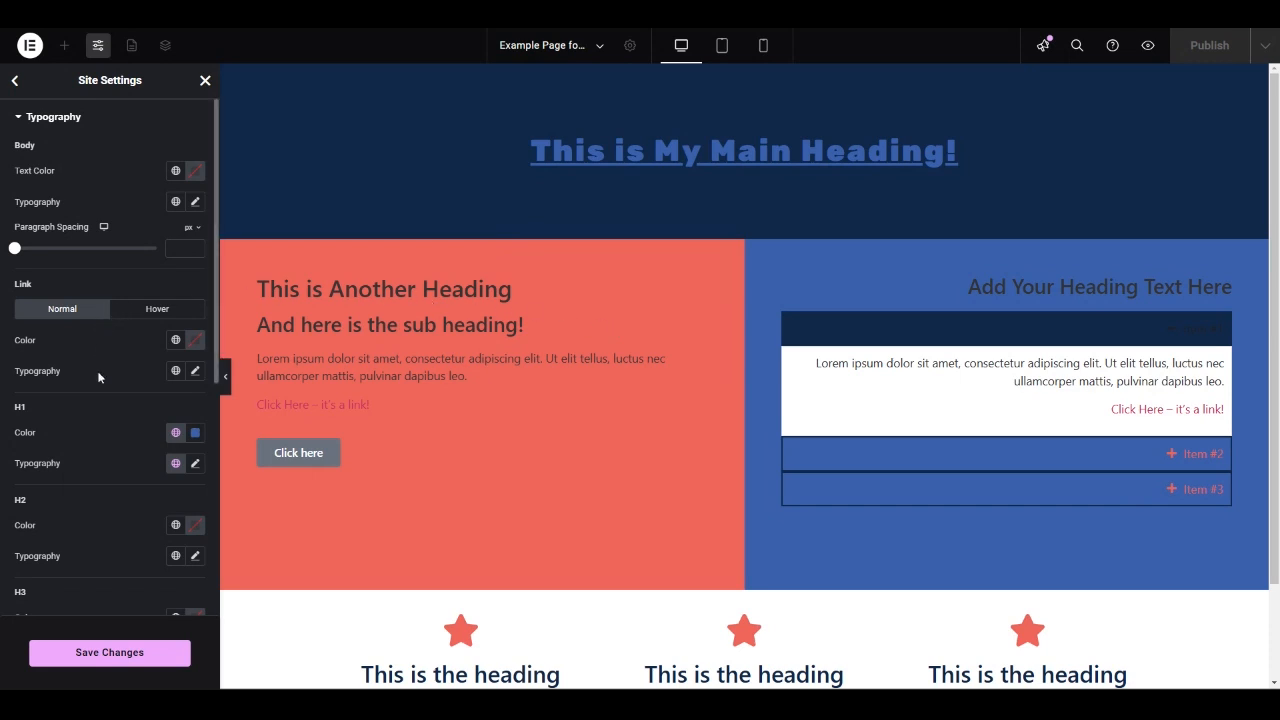
pyautogui.click(116, 654)
# Step: Try the global Primary color and a custom green, #52DC63, as the normal link color
pyautogui.click(175, 341)
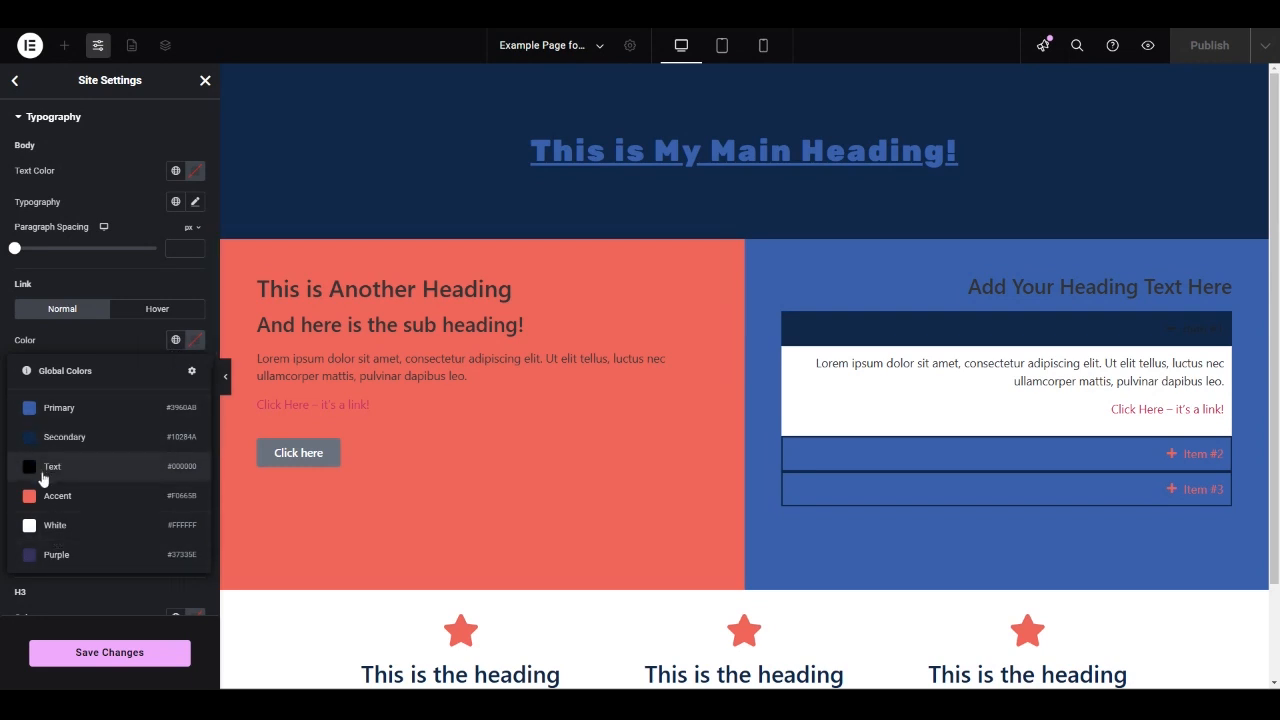
pyautogui.click(44, 416)
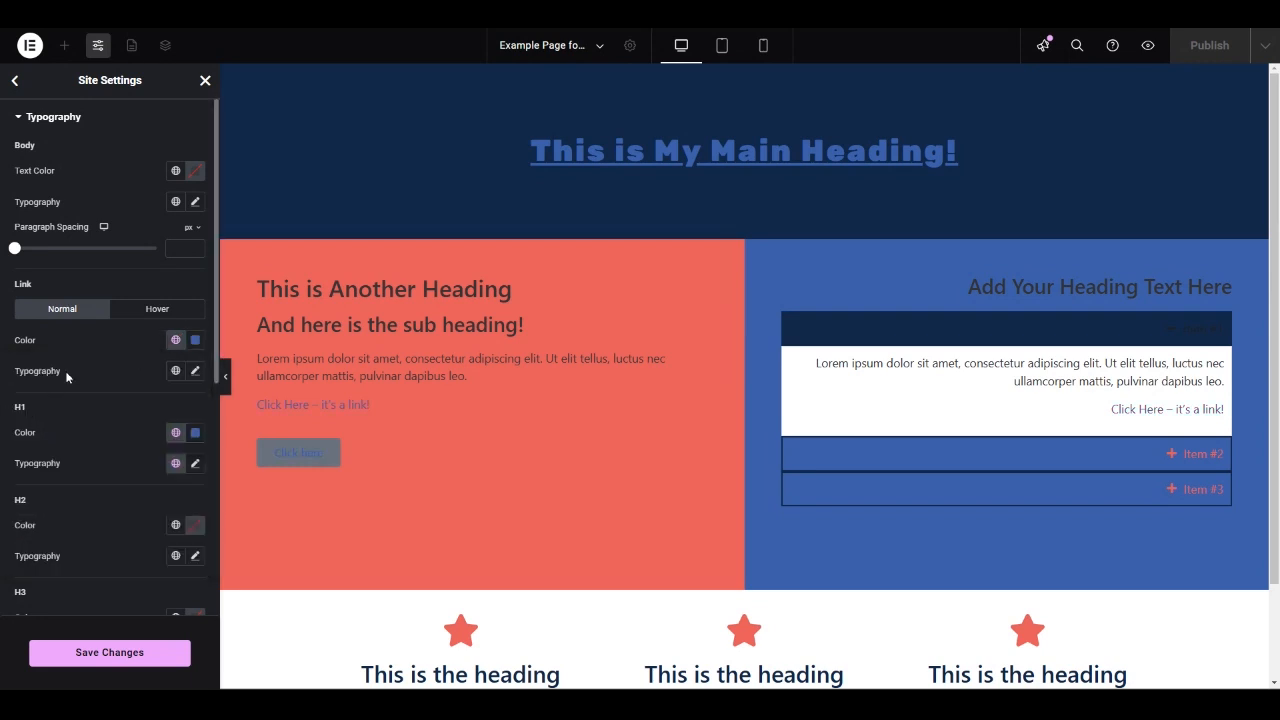
pyautogui.click(196, 345)
pyautogui.moveTo(250, 422); pyautogui.dragTo(263, 411)
pyautogui.moveTo(213, 520); pyautogui.dragTo(248, 520)
pyautogui.moveTo(243, 441)
pyautogui.mouseDown()
pyautogui.moveTo(281, 487)
pyautogui.moveTo(240, 521)
pyautogui.moveTo(171, 520)
pyautogui.mouseUp()
pyautogui.moveTo(202, 438); pyautogui.dragTo(216, 413)
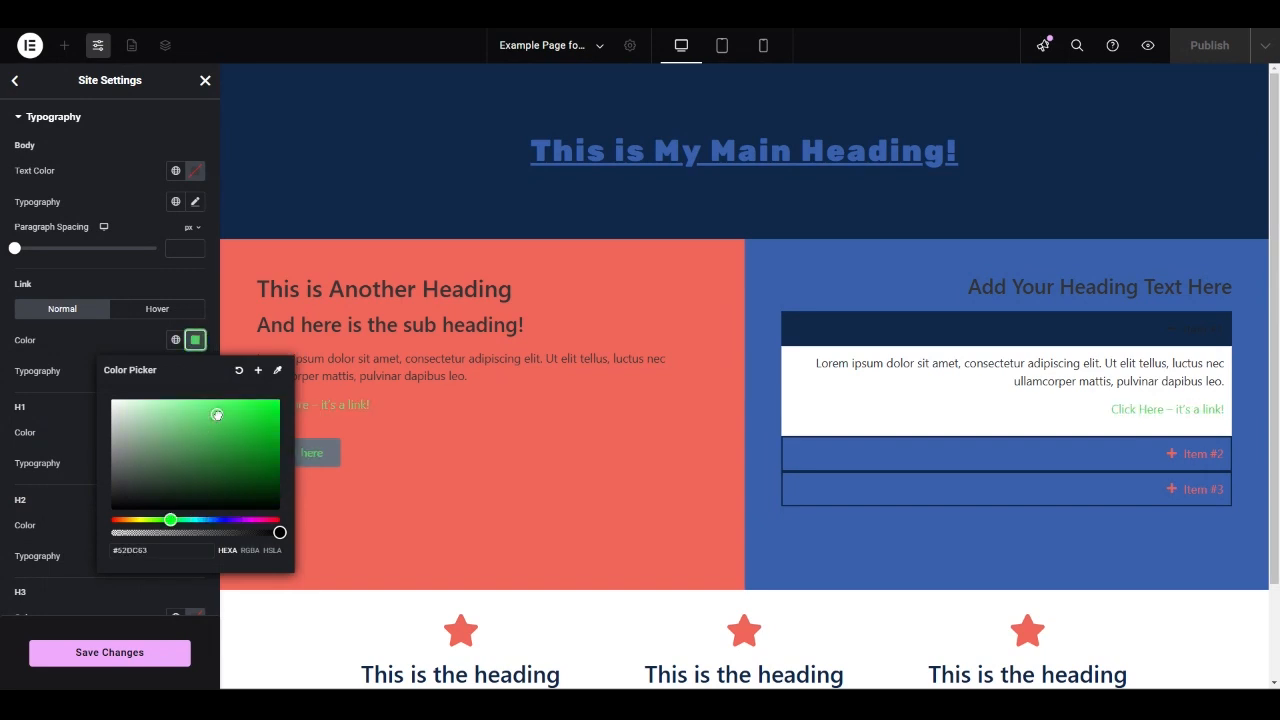
pyautogui.click(140, 345)
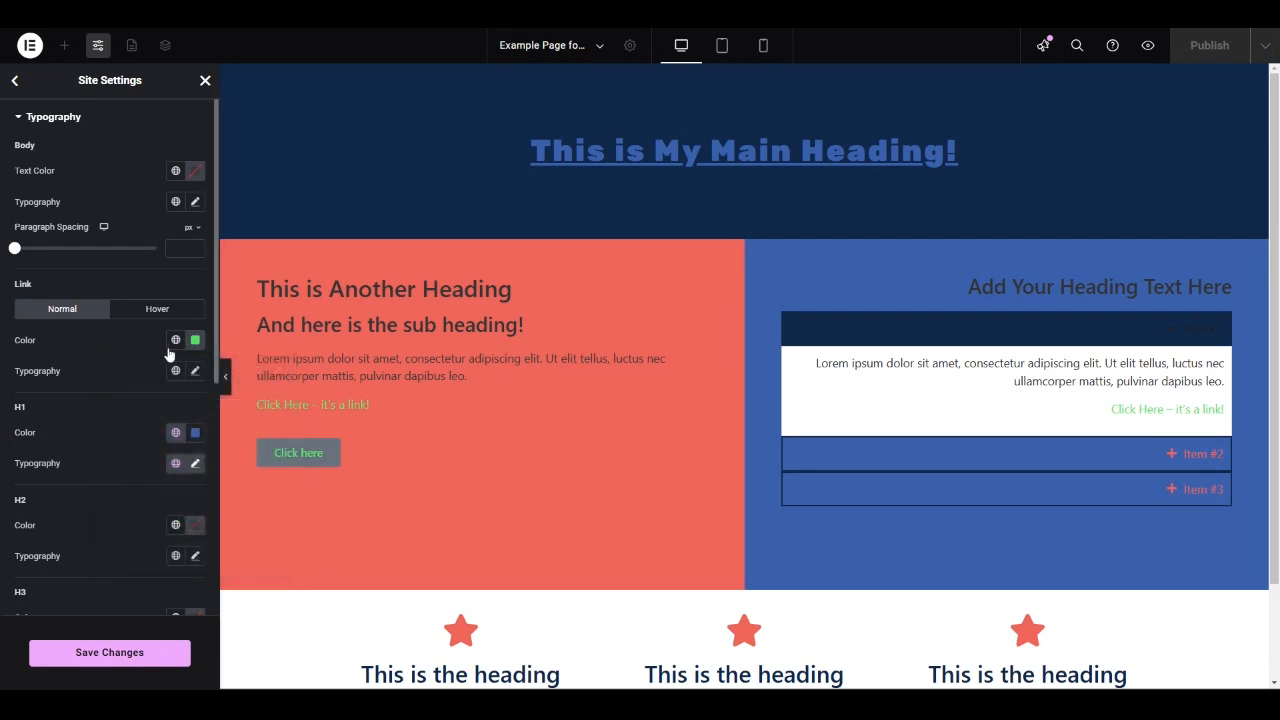
# Step: Set the normal link color to global Primary and the link typography to the global Primary font
pyautogui.click(181, 343)
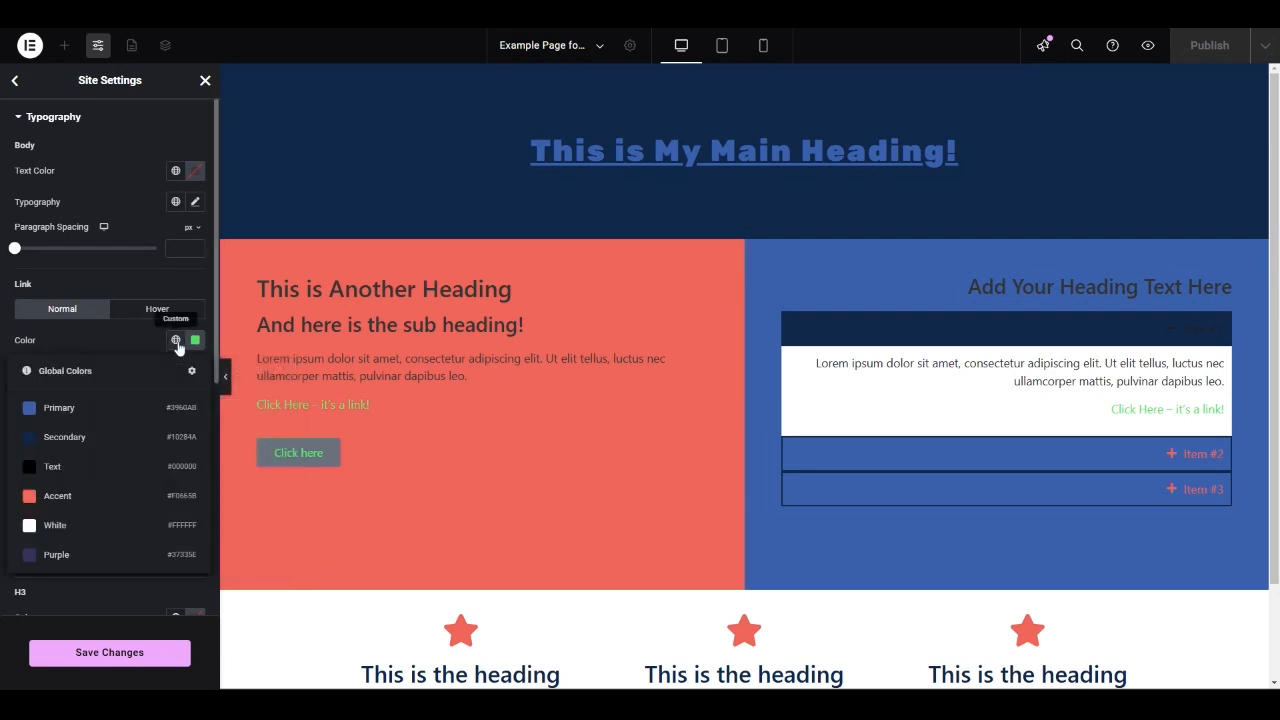
pyautogui.click(106, 406)
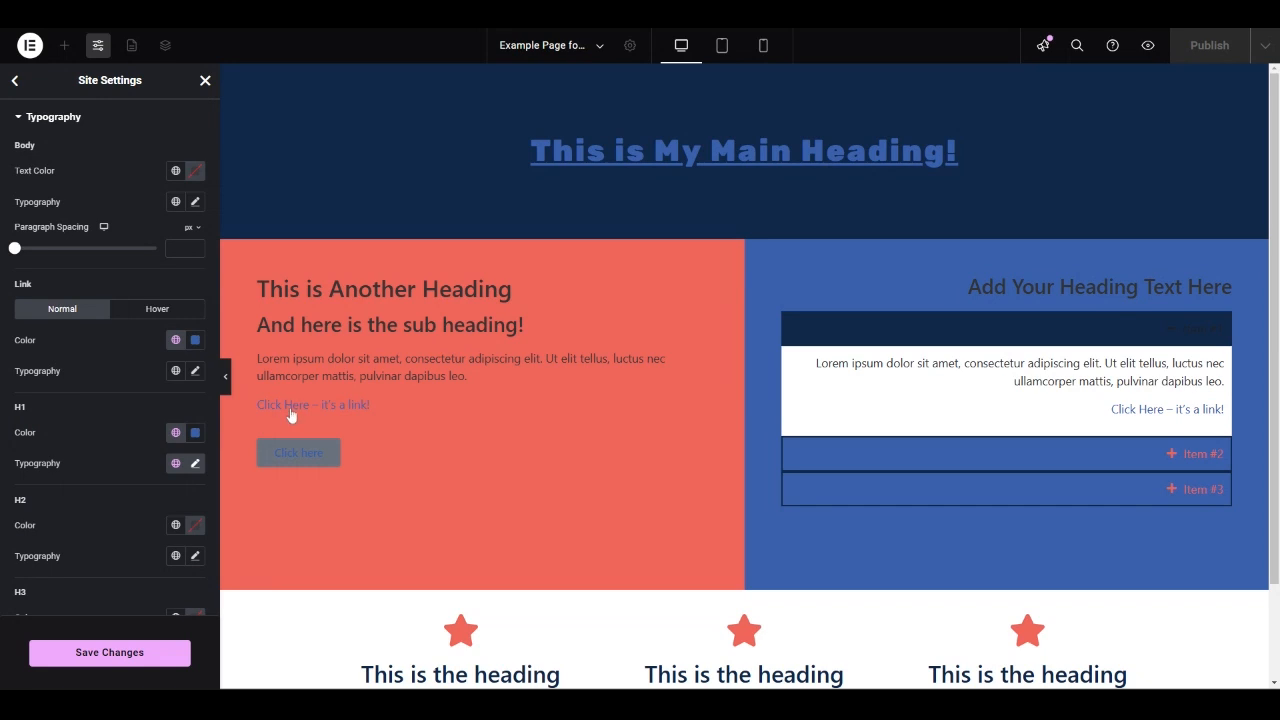
pyautogui.click(175, 372)
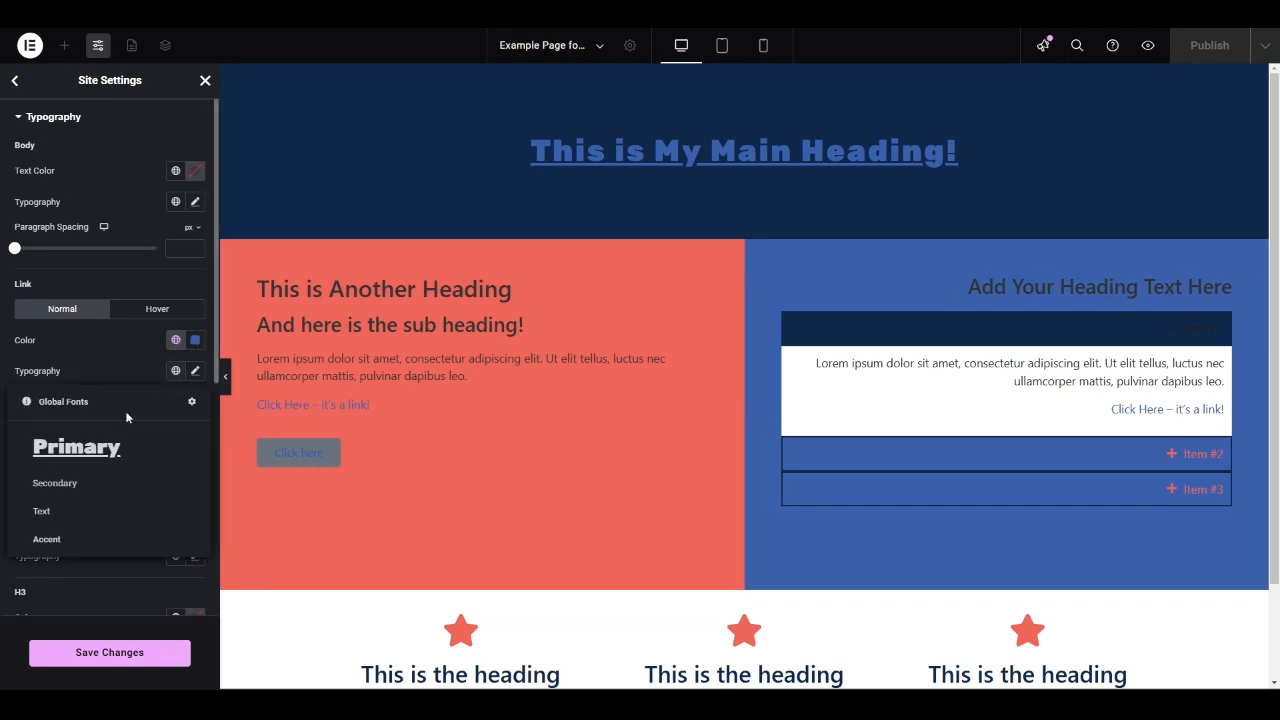
pyautogui.click(80, 446)
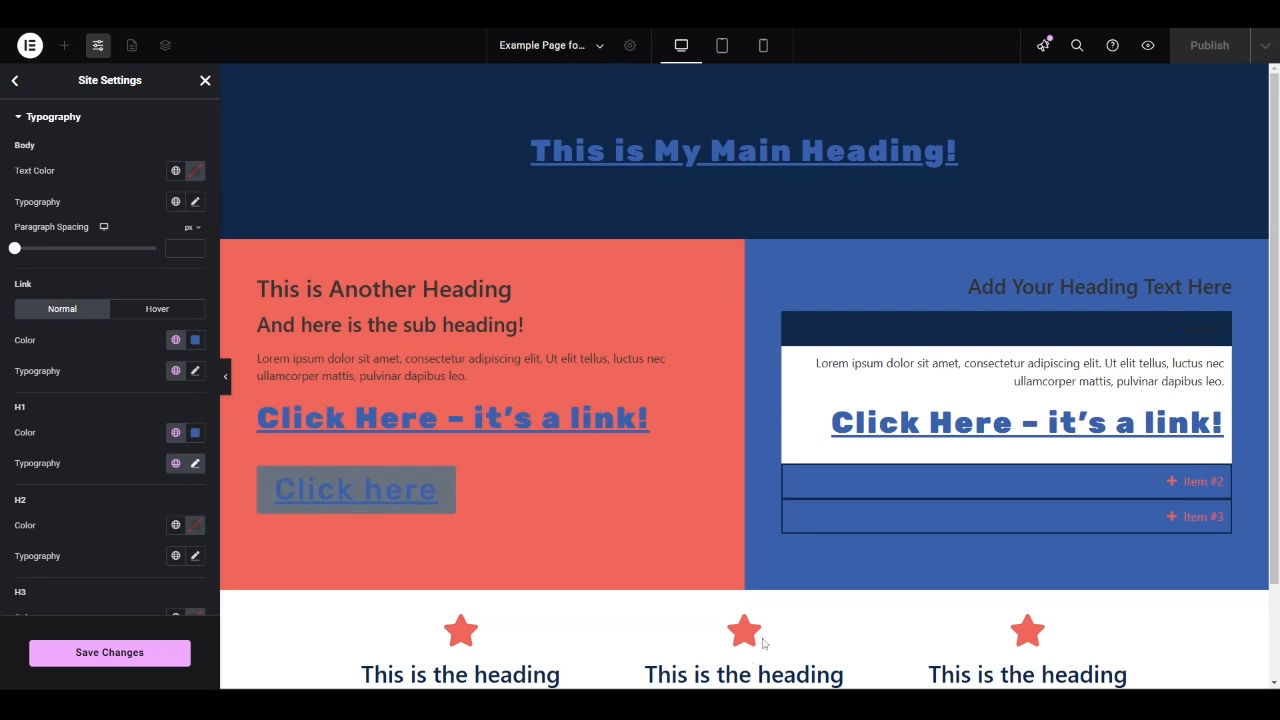
# Step: Customize the link typography with a 20 px font size and -0.1 px letter spacing
pyautogui.click(195, 373)
pyautogui.moveTo(49, 486); pyautogui.dragTo(37, 487)
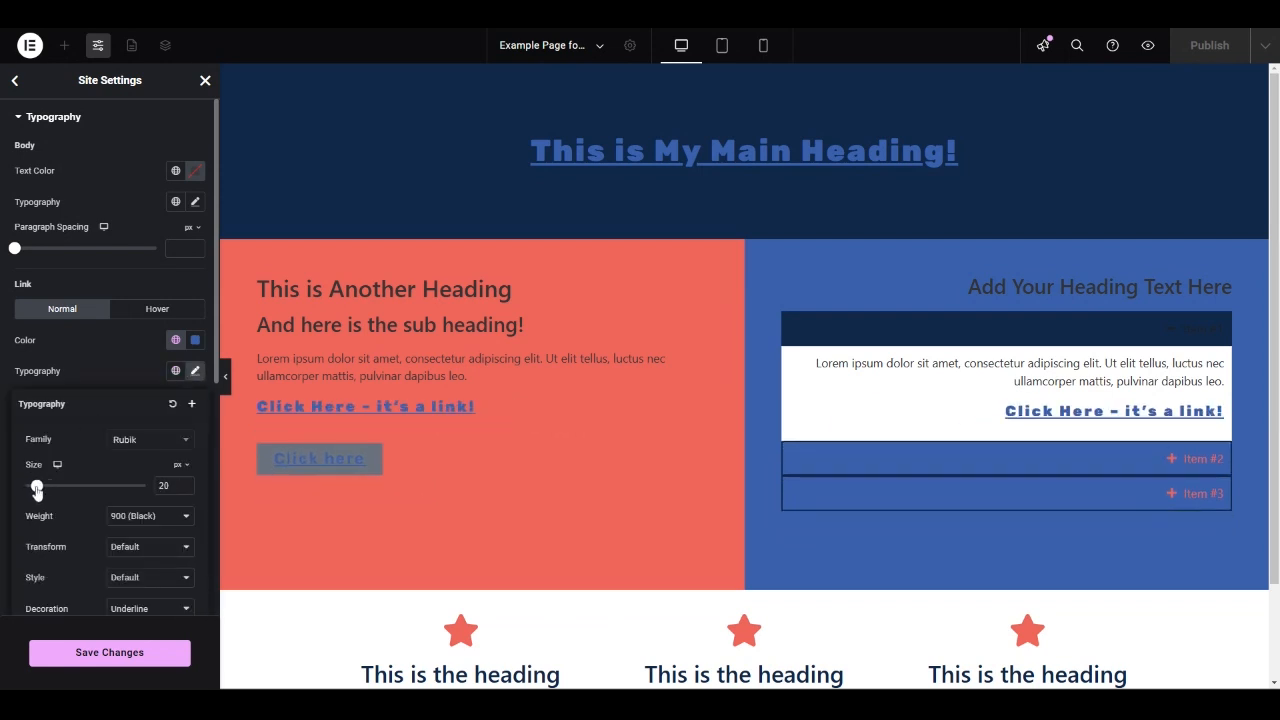
pyautogui.scroll(-1, 68, 418)
pyautogui.scroll(-3, 68, 418)
pyautogui.moveTo(74, 438)
pyautogui.mouseDown()
pyautogui.moveTo(90, 450)
pyautogui.moveTo(63, 444)
pyautogui.mouseUp()
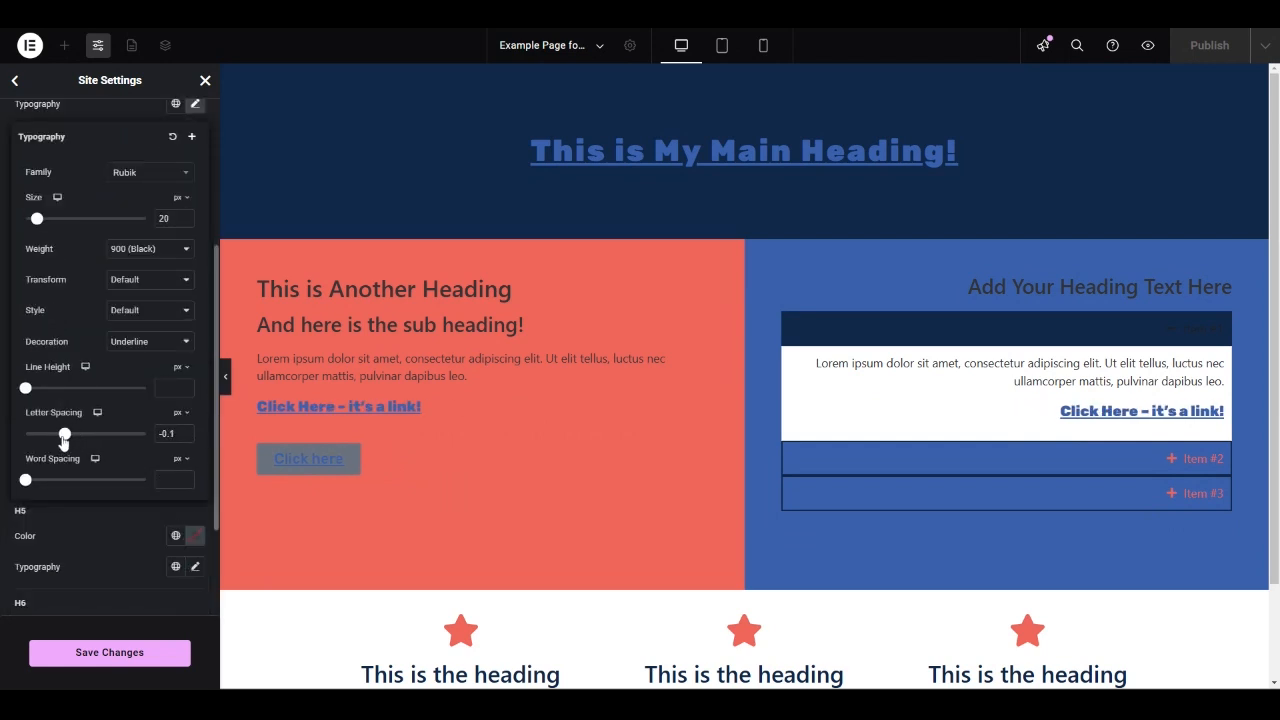
# Step: Set the link typography weight to 700 (Bold) and its font size to 18 px
pyautogui.click(151, 257)
pyautogui.click(138, 332)
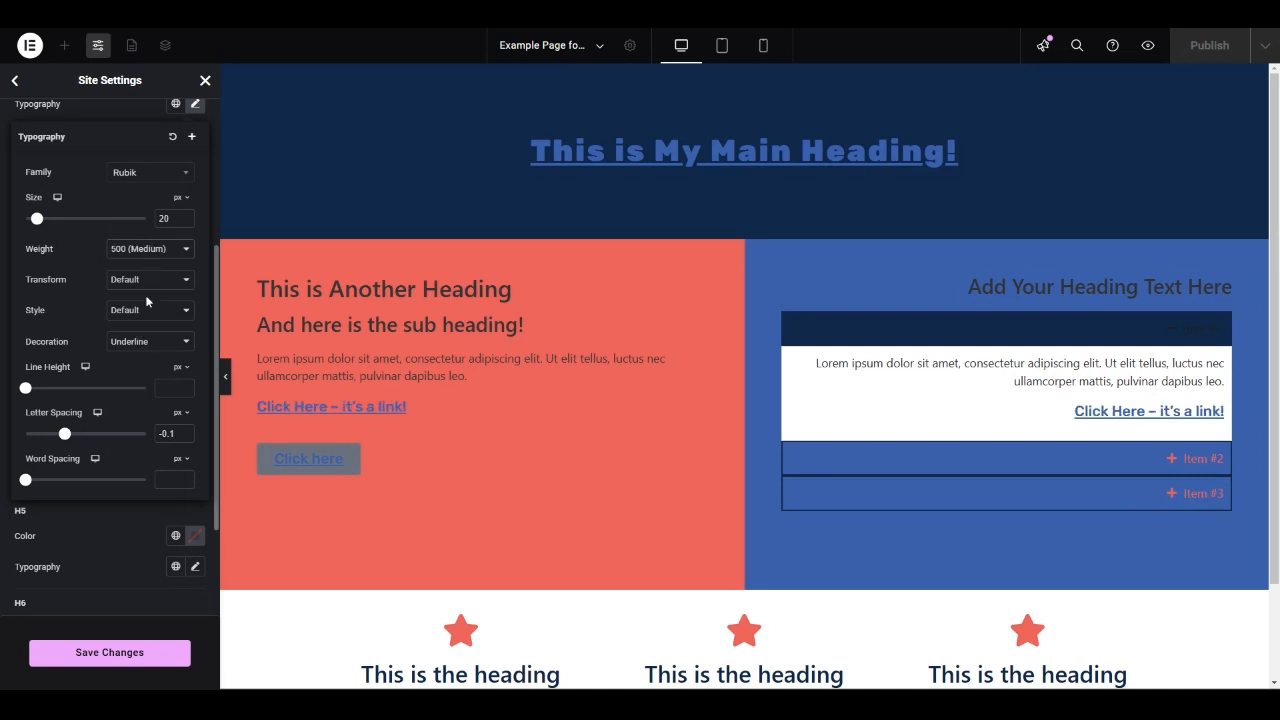
pyautogui.click(146, 256)
pyautogui.click(139, 369)
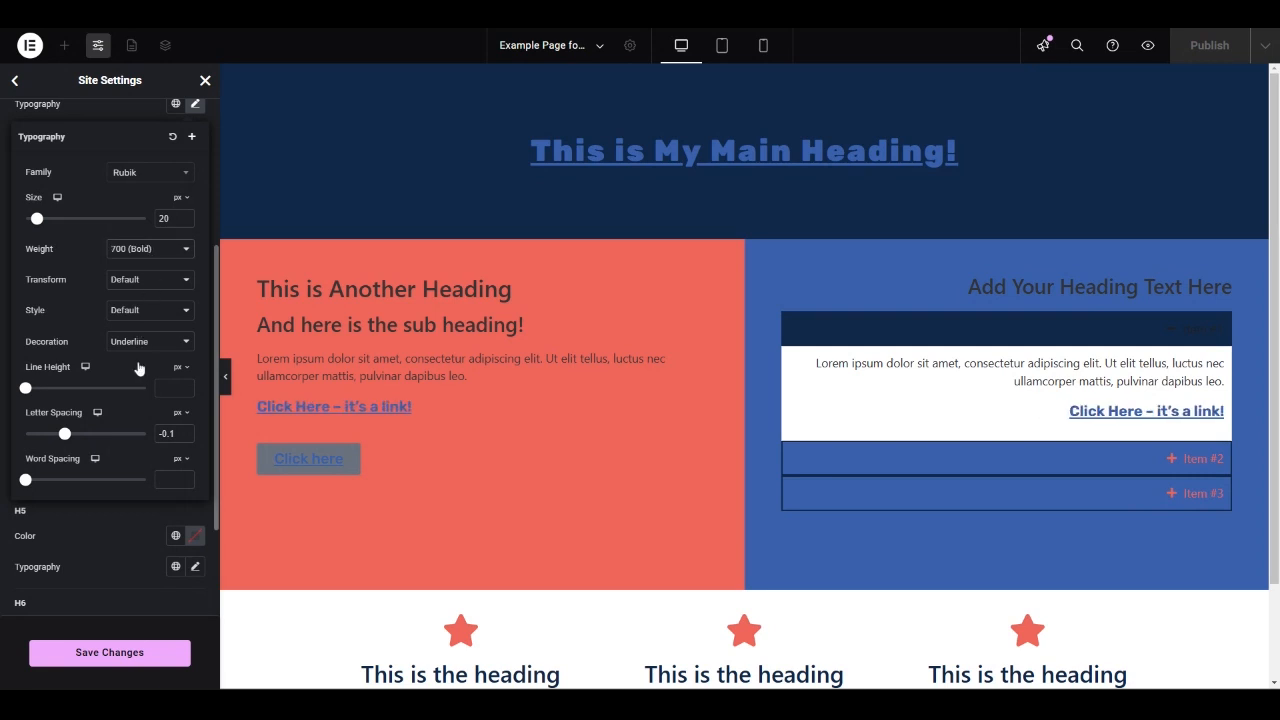
pyautogui.moveTo(37, 219); pyautogui.dragTo(37, 219)
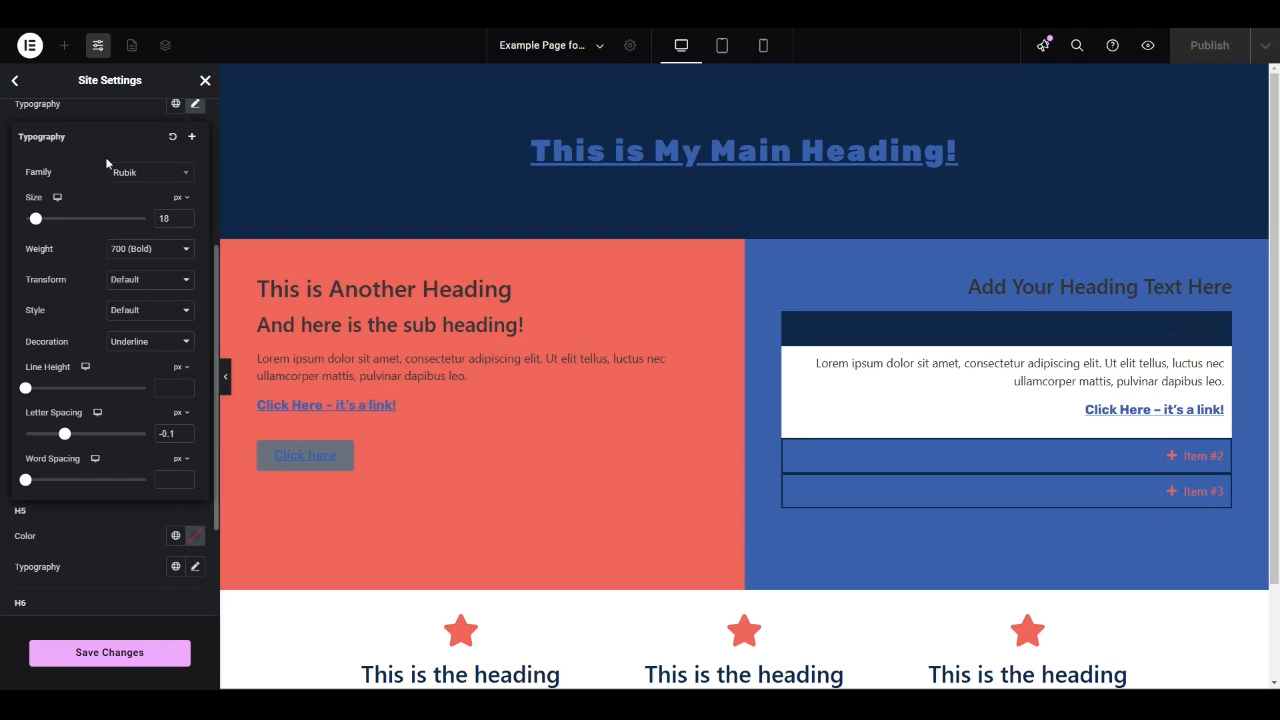
pyautogui.click(120, 121)
# Step: Set the link hover color to the global Secondary color
pyautogui.scroll(2, 123, 209)
pyautogui.scroll(2, 112, 320)
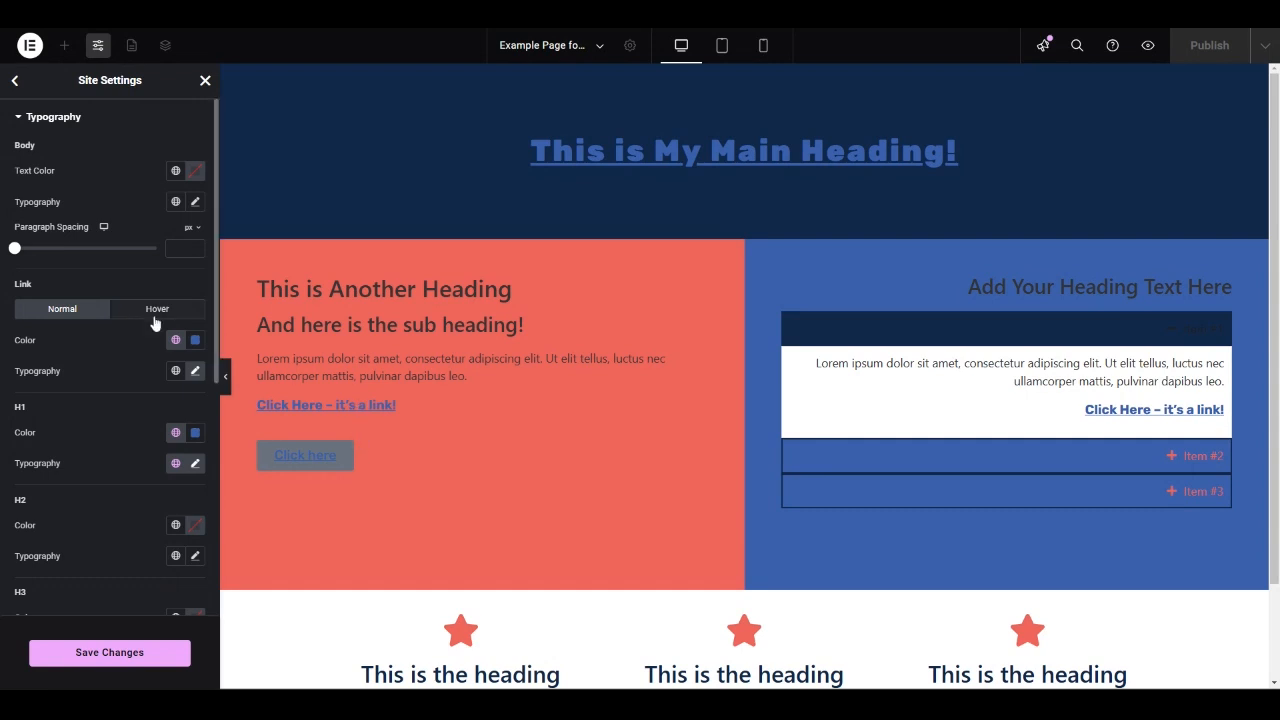
pyautogui.click(153, 312)
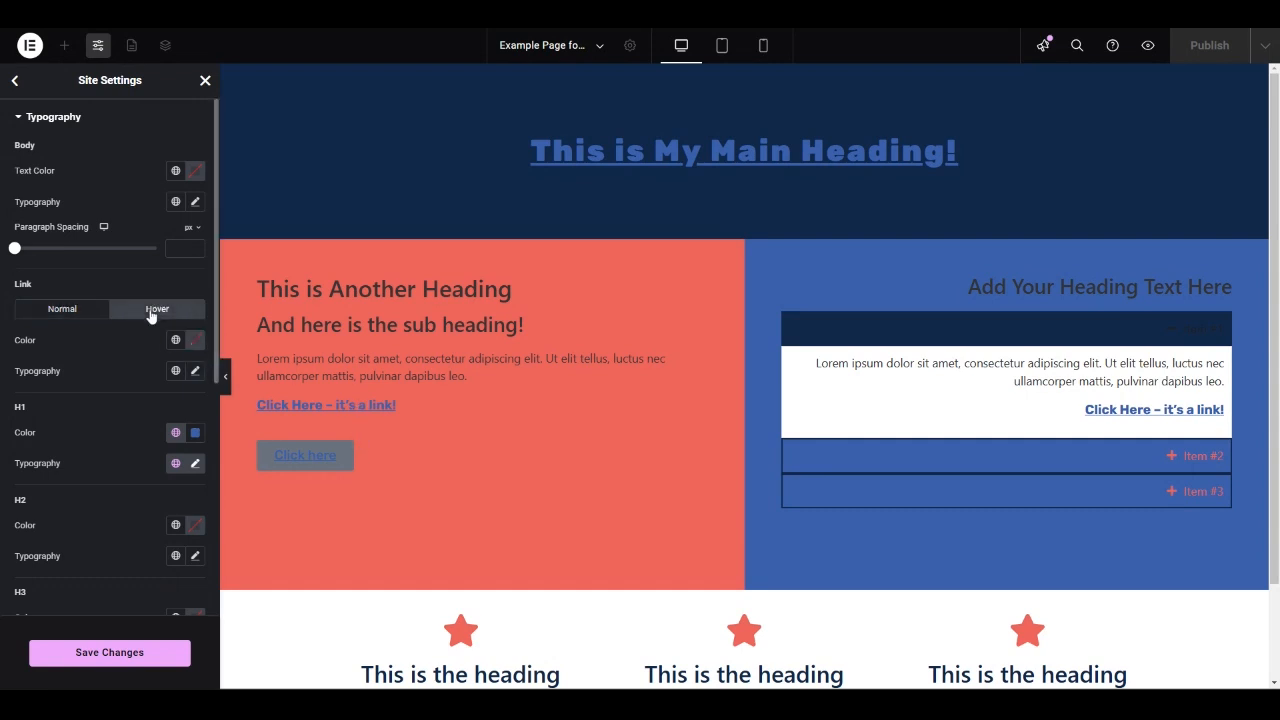
pyautogui.click(175, 340)
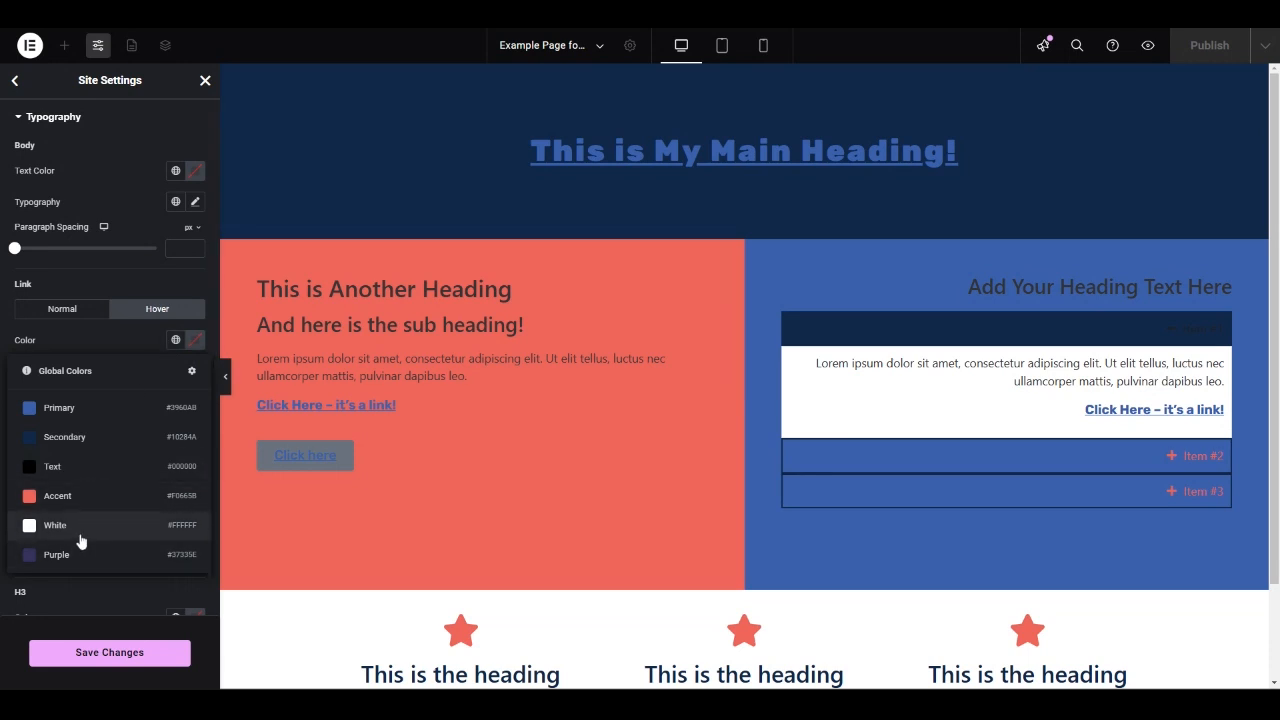
pyautogui.click(86, 440)
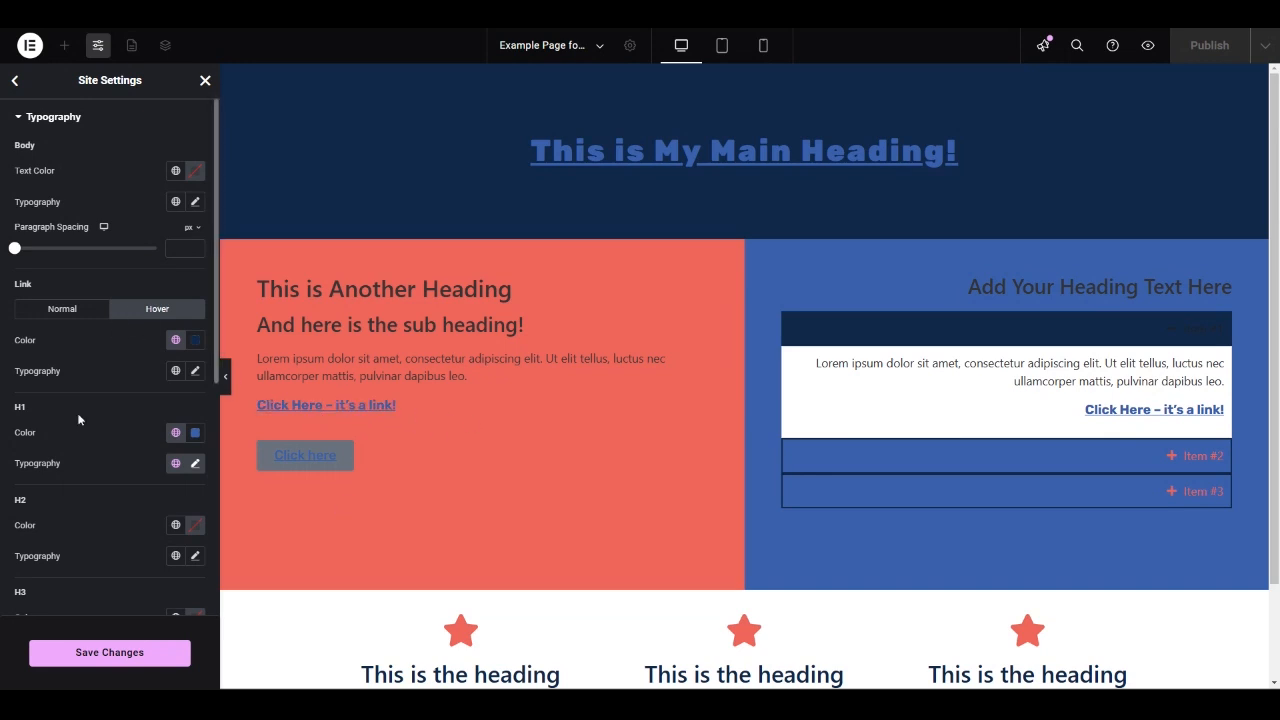
# Step: Assign the global Secondary color to H2 headings and the global White color to H3 headings
pyautogui.scroll(-1, 71, 473)
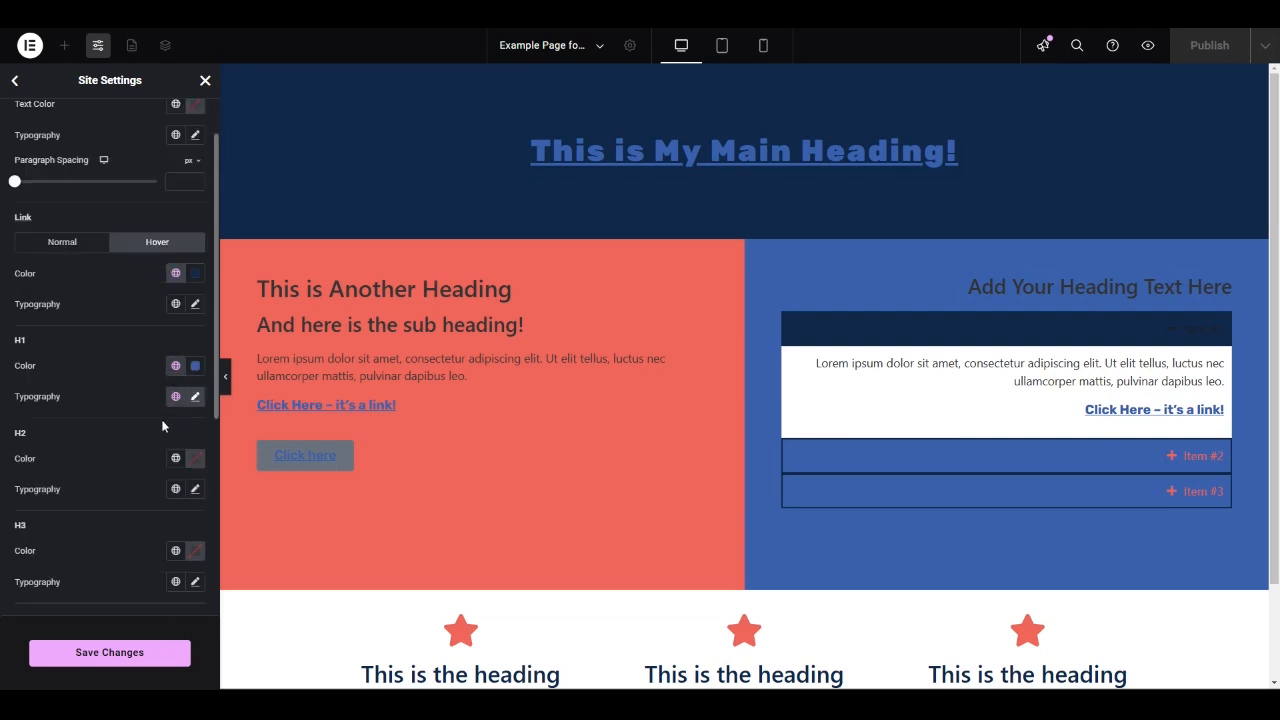
pyautogui.click(174, 458)
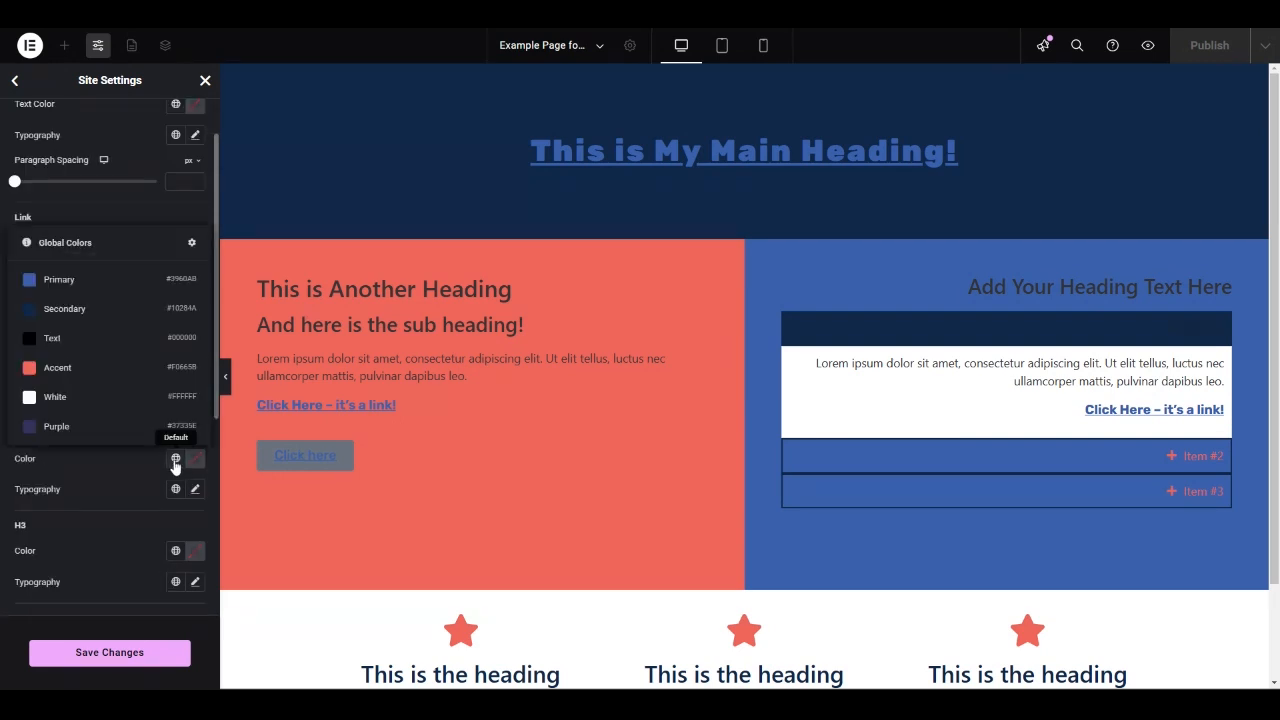
pyautogui.click(64, 316)
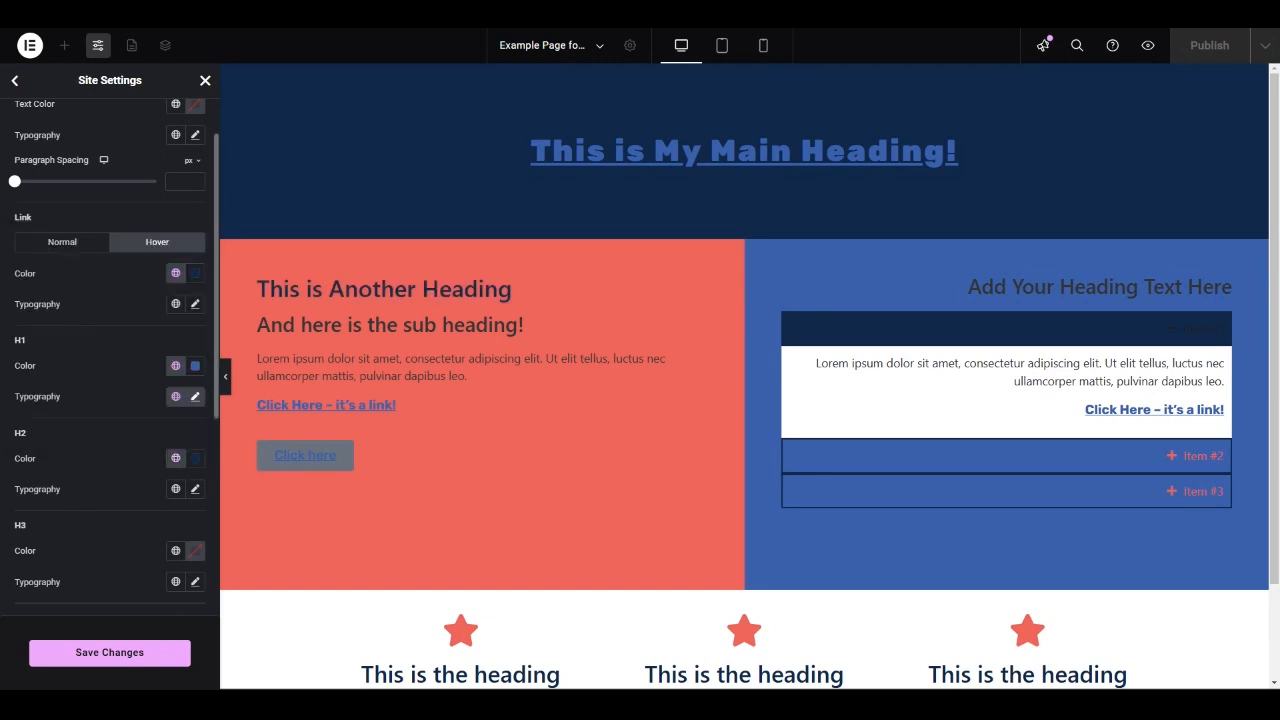
pyautogui.click(175, 550)
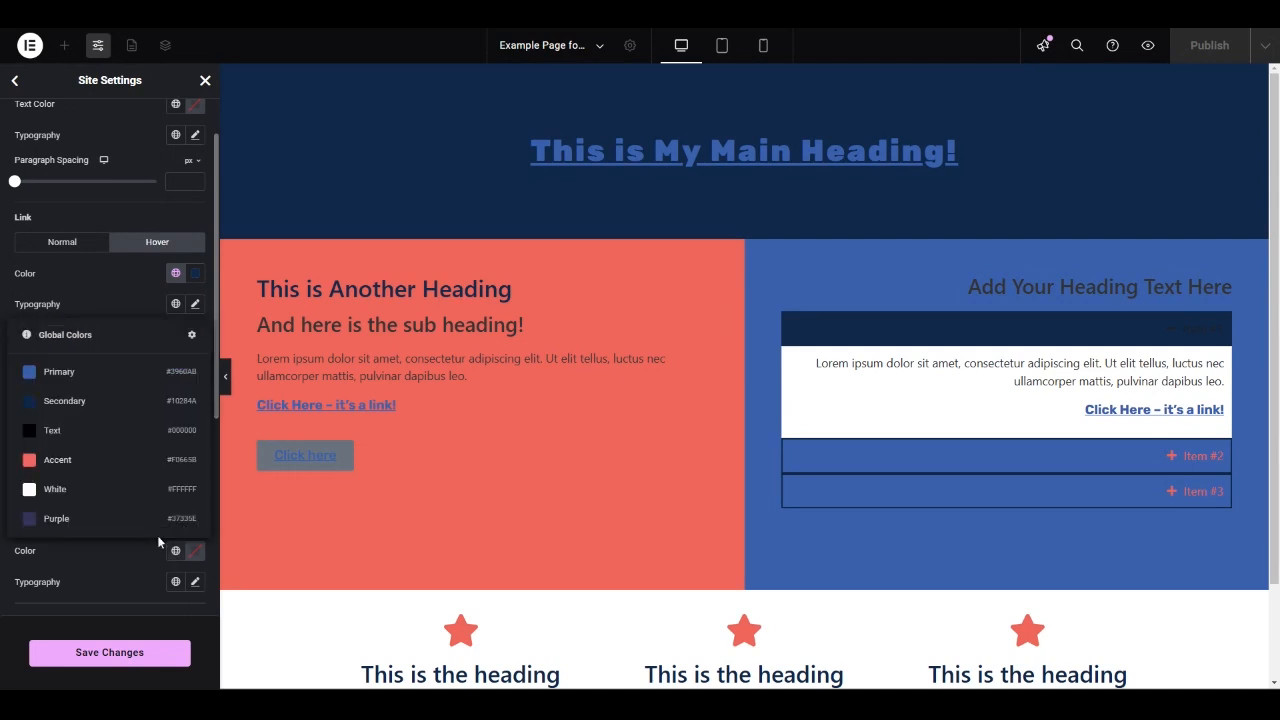
pyautogui.click(74, 491)
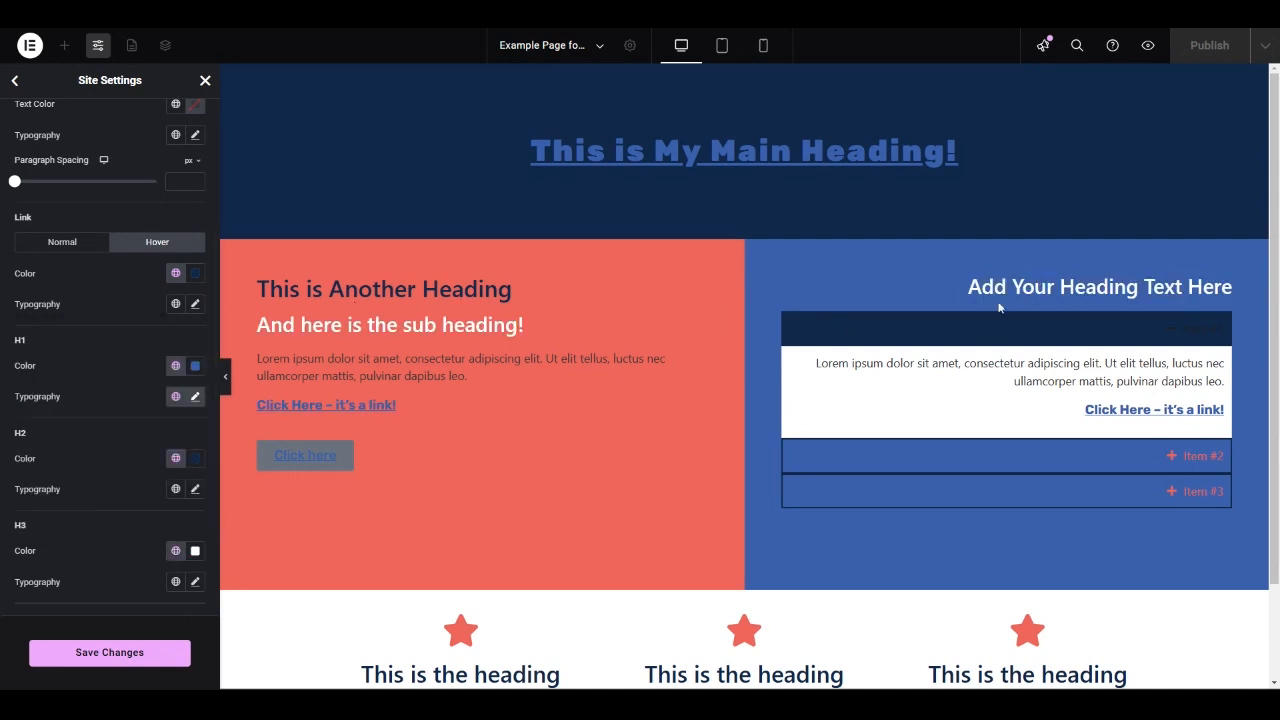
# Step: Assign the global White color to H6 headings and save the site settings
pyautogui.scroll(-1, 540, 460)
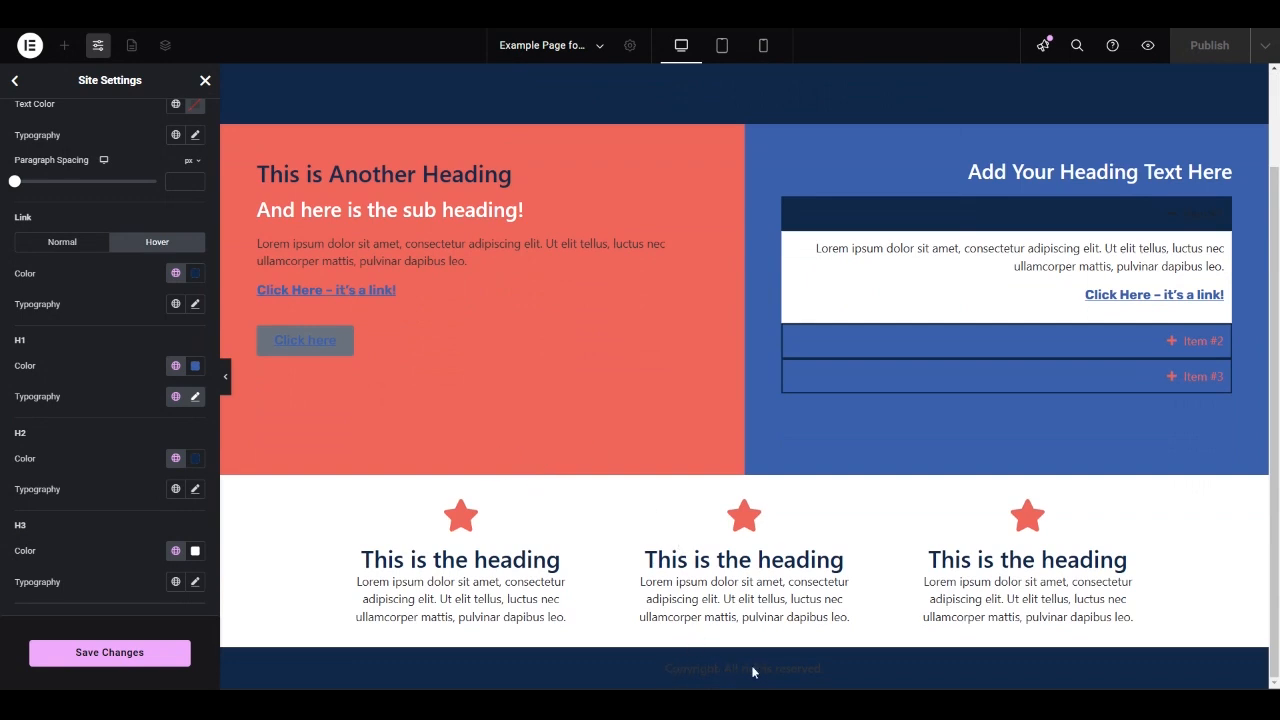
pyautogui.scroll(-4, 157, 501)
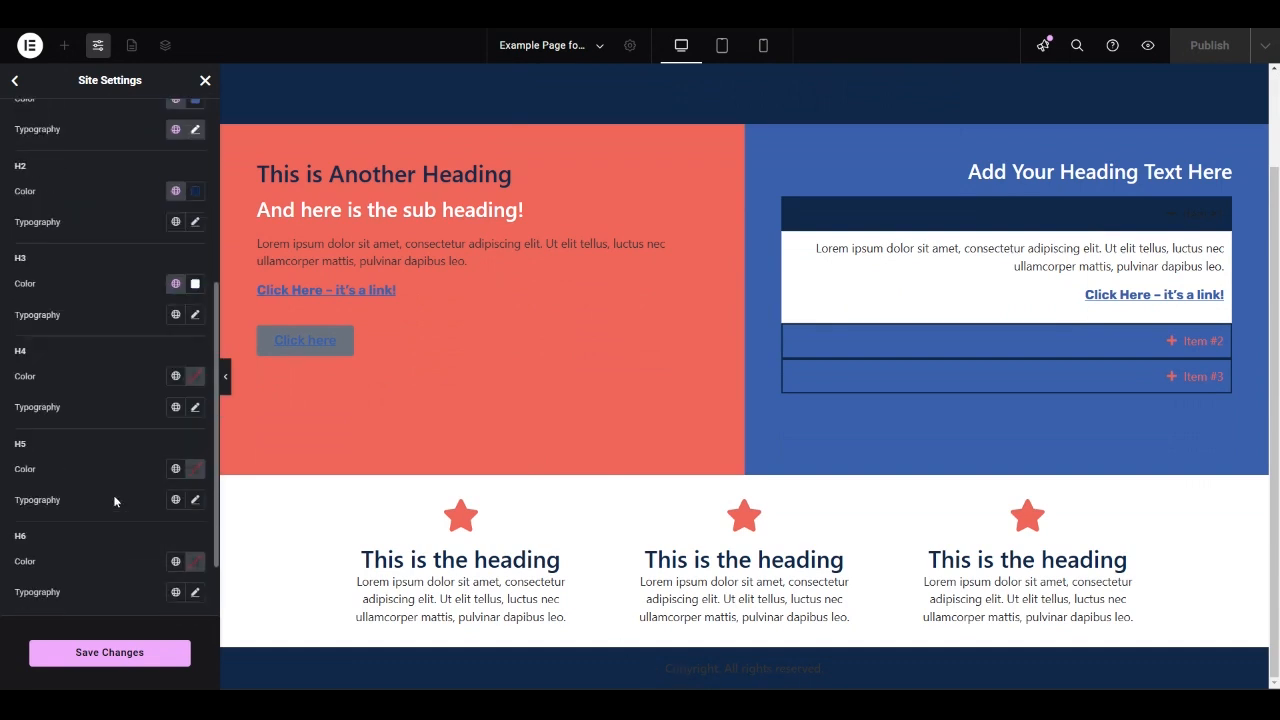
pyautogui.click(175, 475)
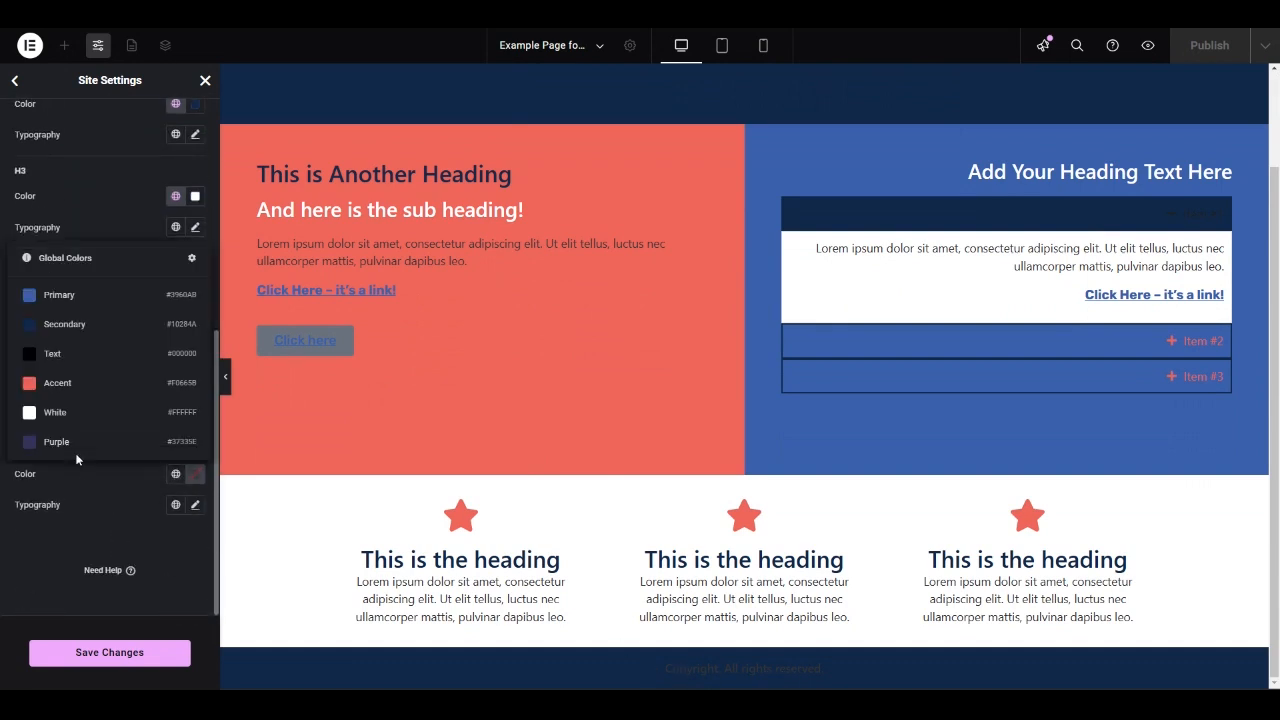
pyautogui.click(56, 412)
pyautogui.scroll(5, 133, 515)
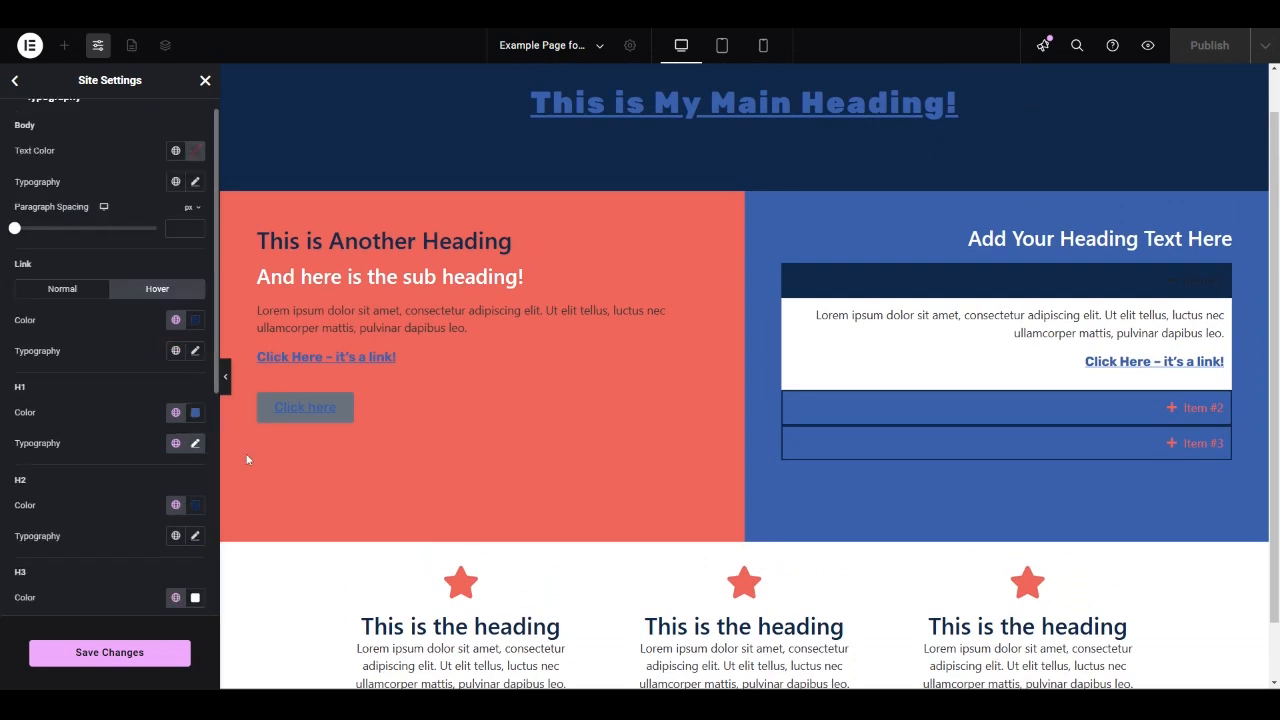
pyautogui.click(80, 660)
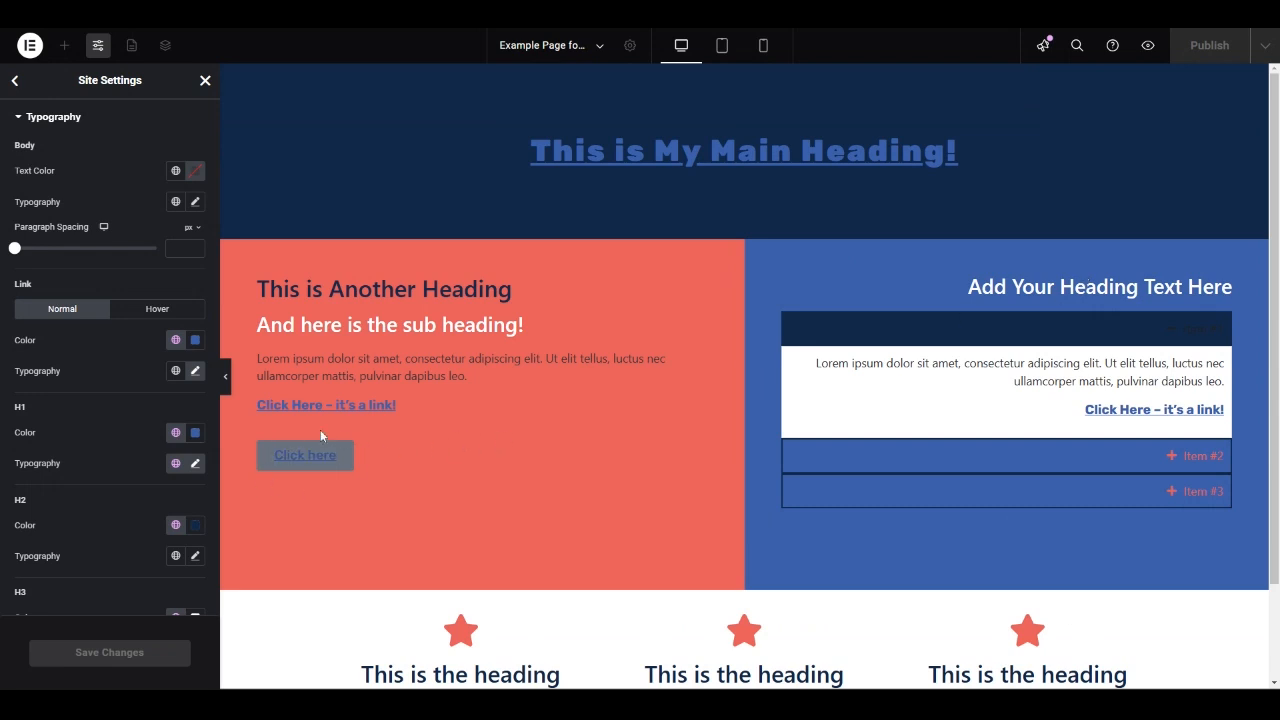
# Step: In the Buttons theme style, set the normal text color to global White and the background color to global Primary
pyautogui.click(15, 82)
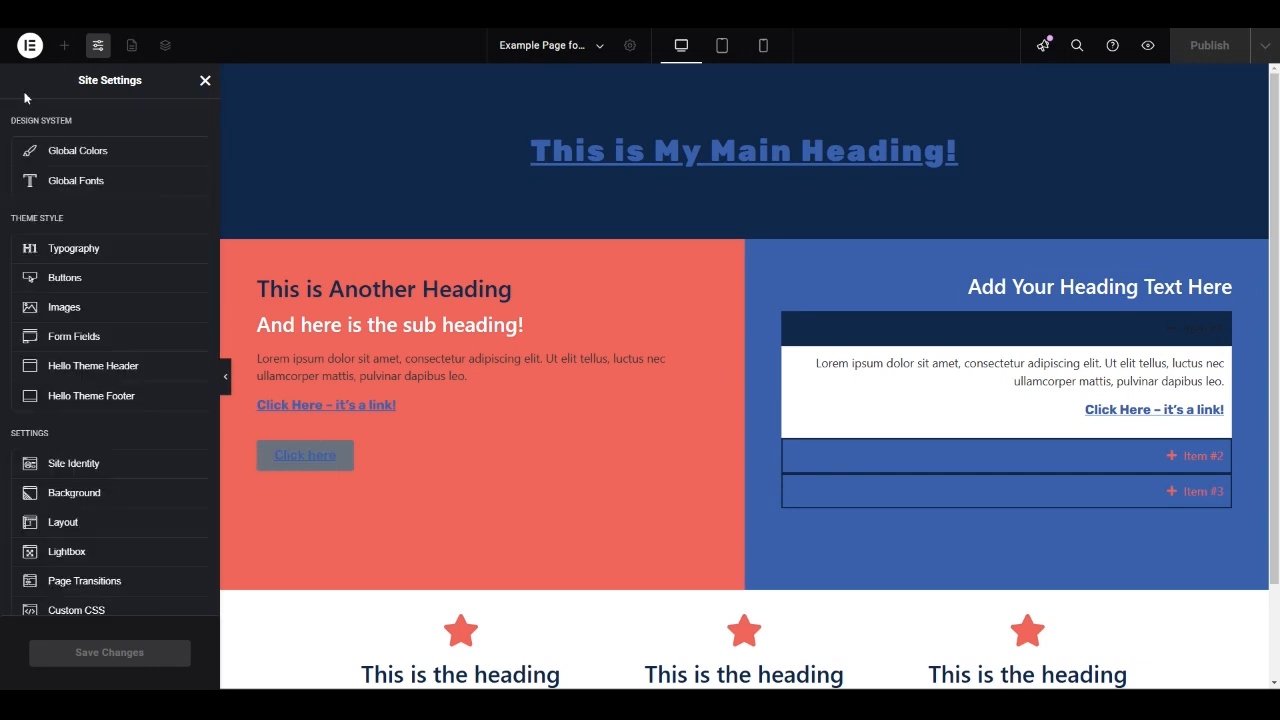
pyautogui.click(86, 280)
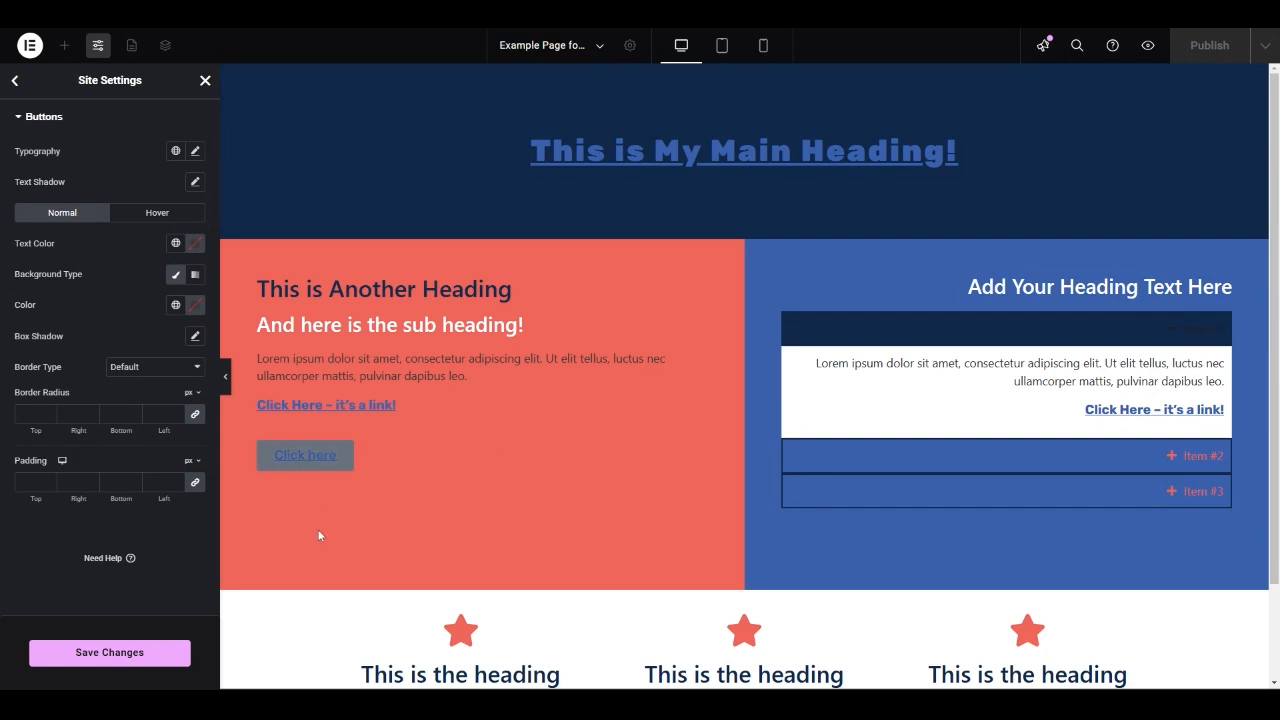
pyautogui.click(150, 216)
pyautogui.click(46, 222)
pyautogui.click(153, 212)
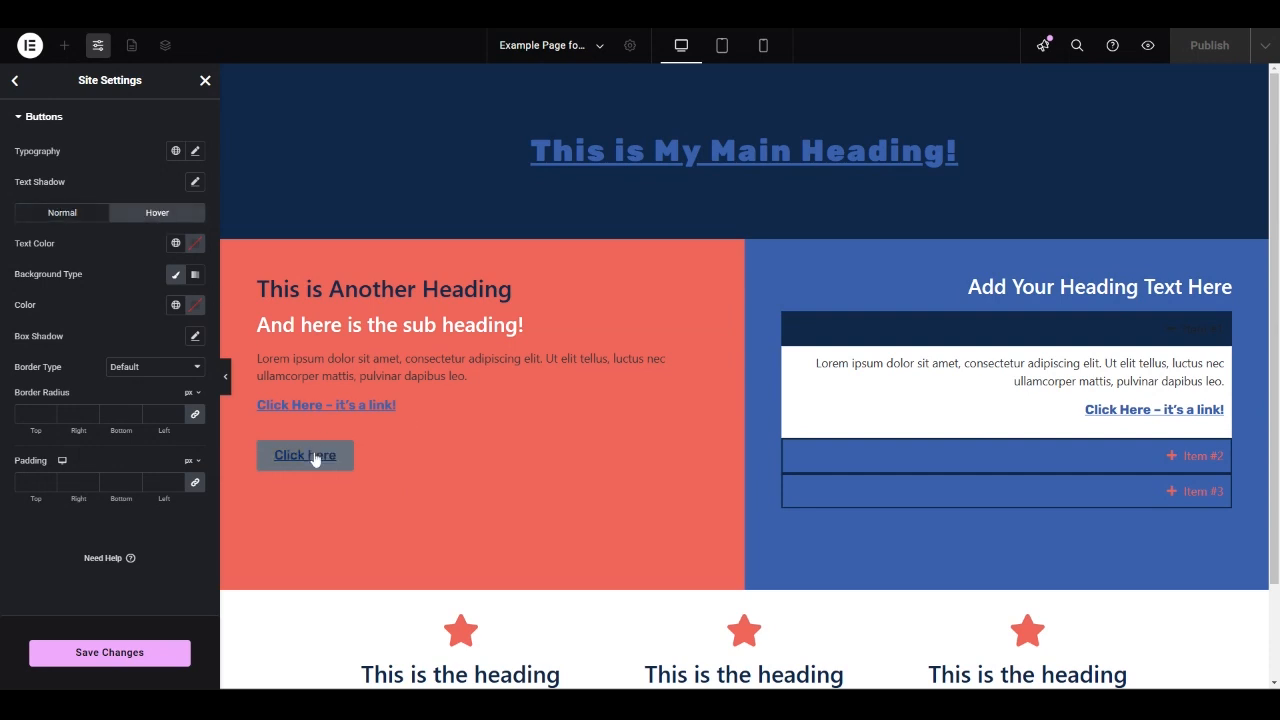
pyautogui.click(70, 214)
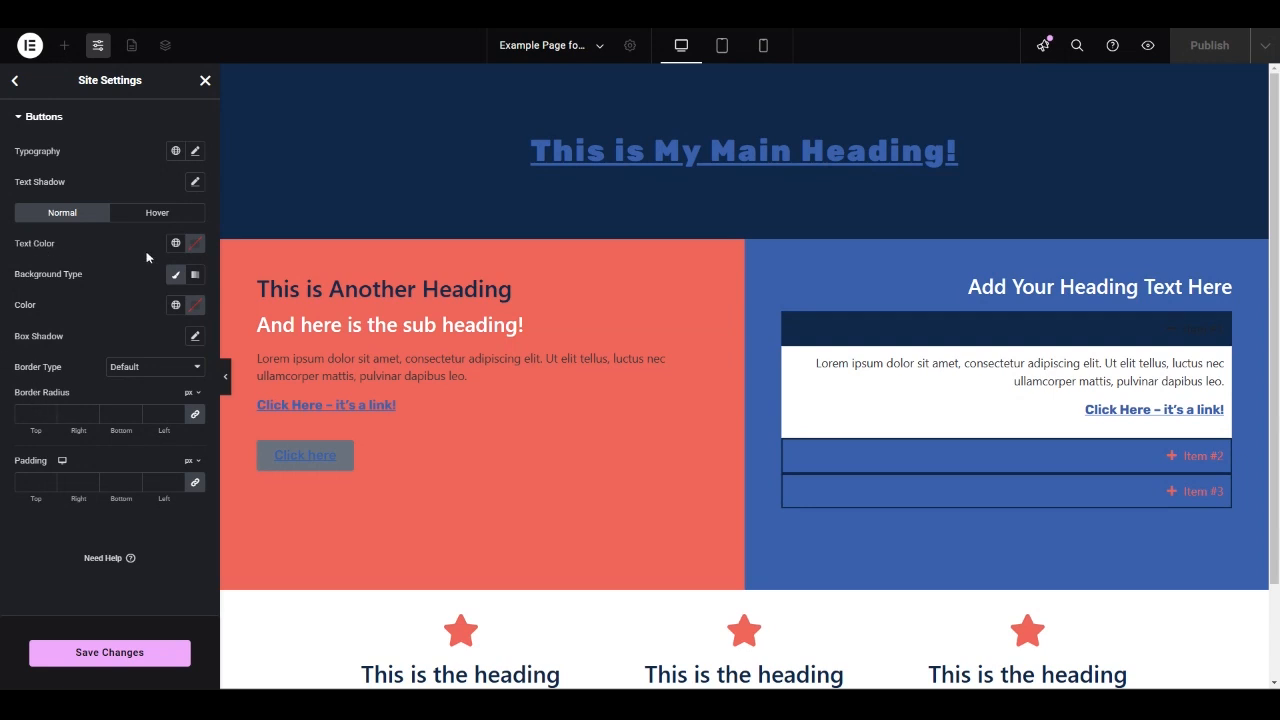
pyautogui.click(177, 244)
pyautogui.click(34, 432)
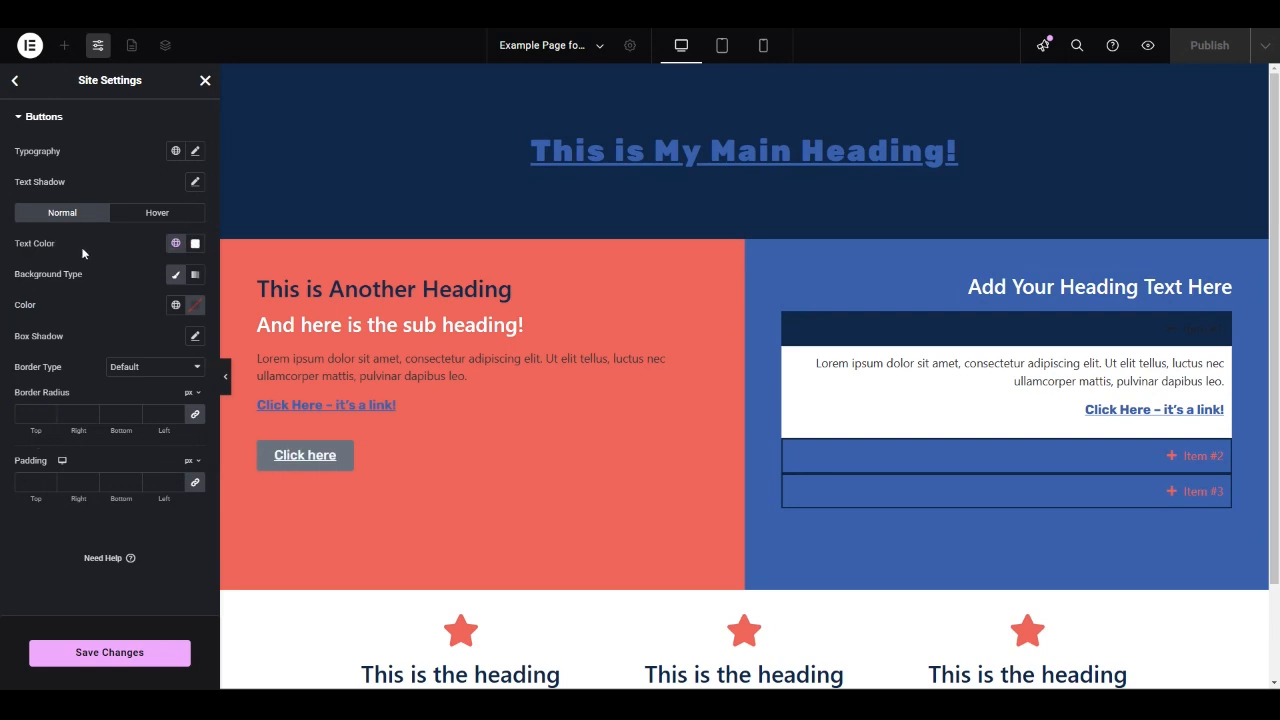
pyautogui.click(174, 309)
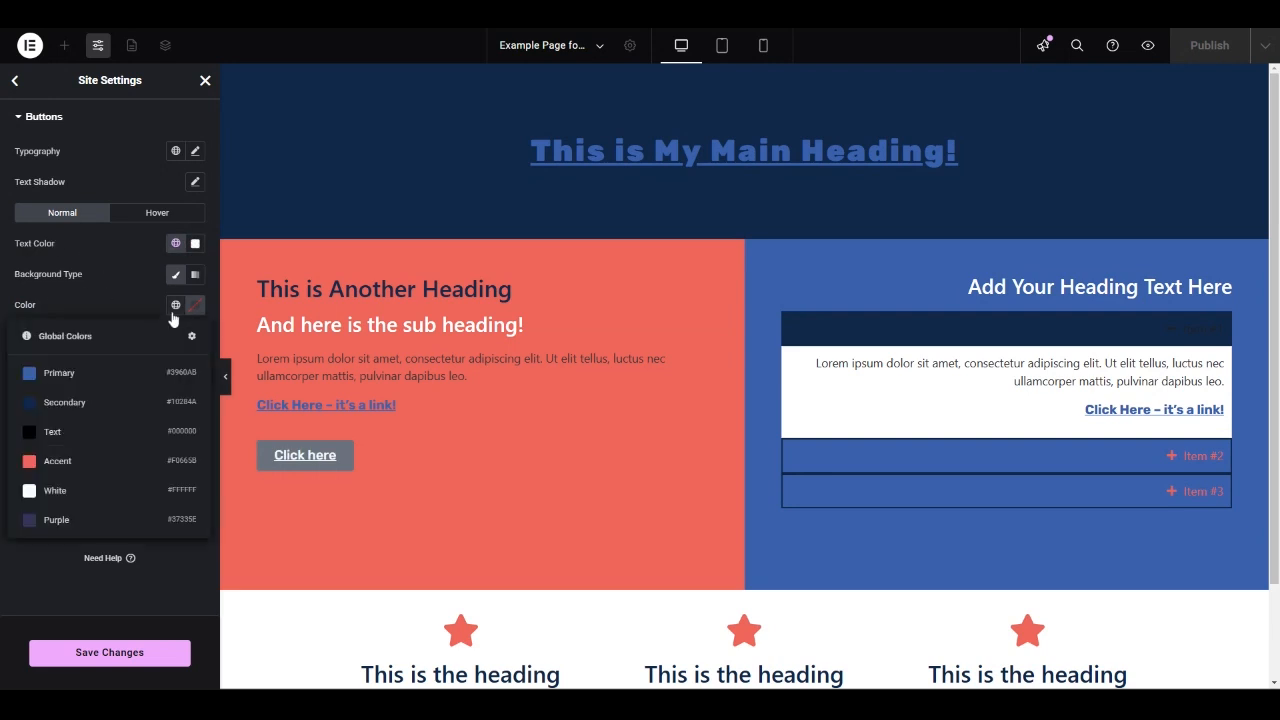
pyautogui.click(50, 378)
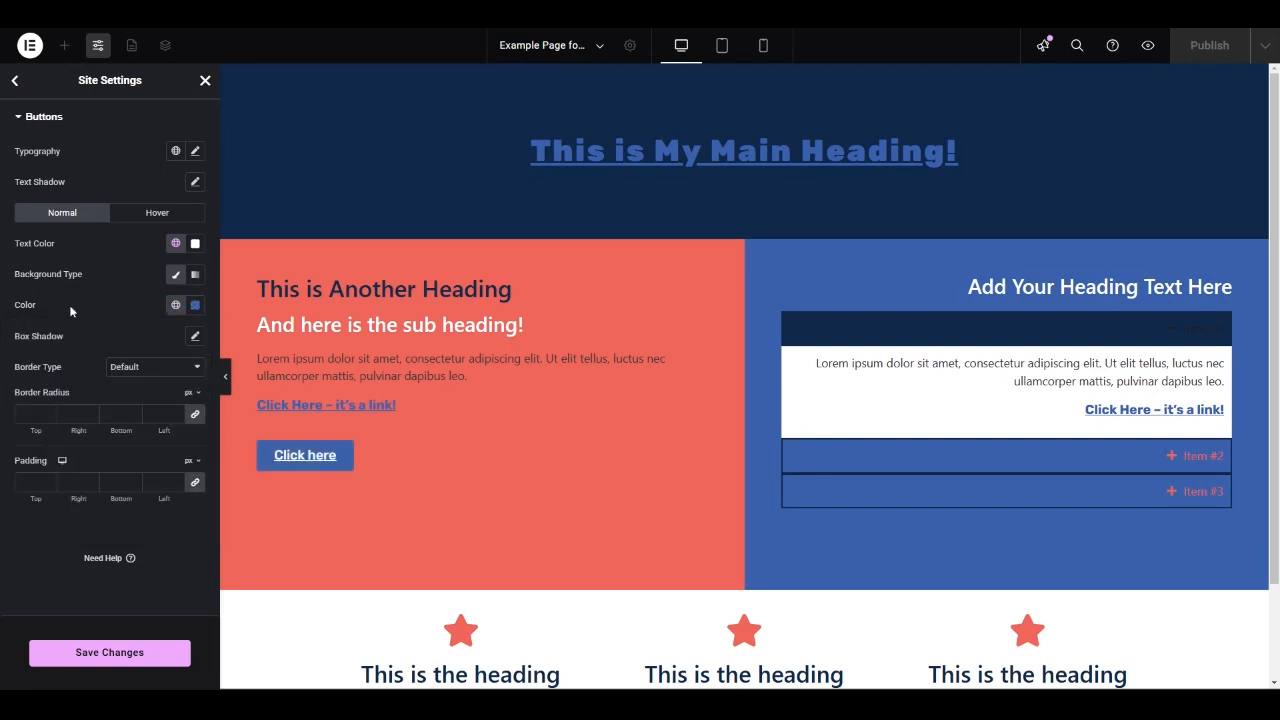
# Step: Try a box shadow on the normal button style and reset it to default
pyautogui.click(195, 336)
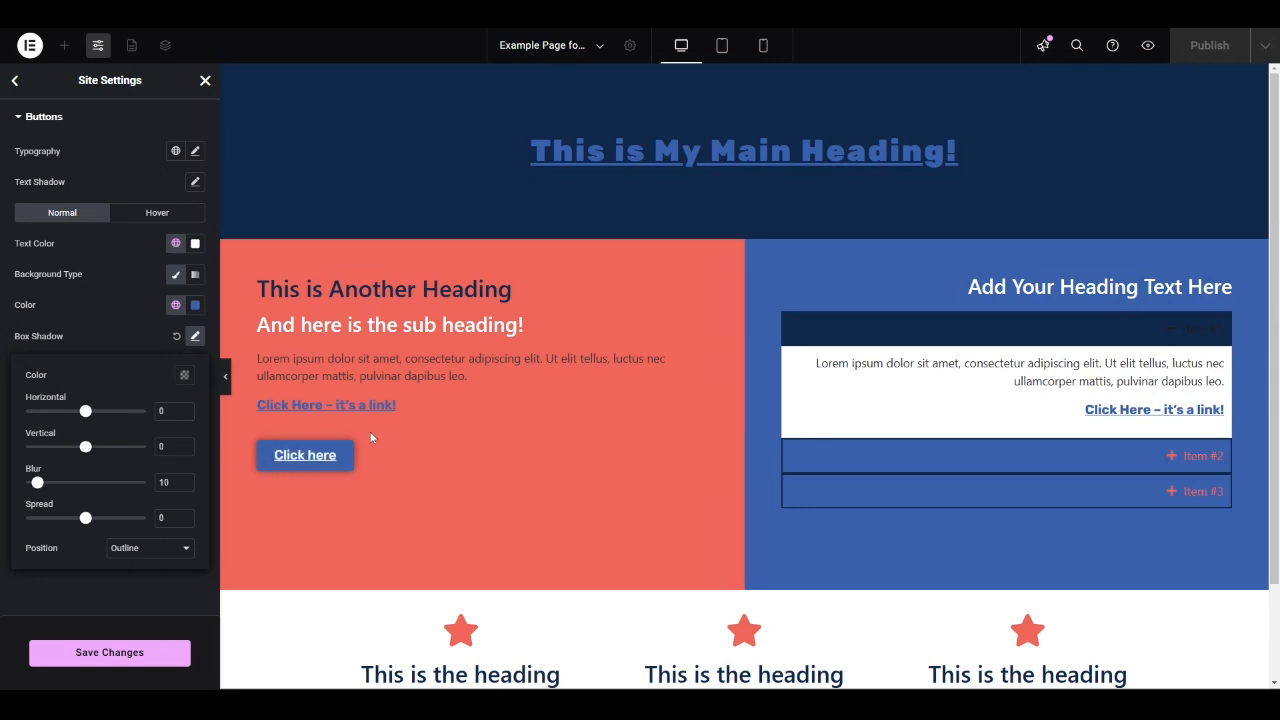
pyautogui.click(152, 338)
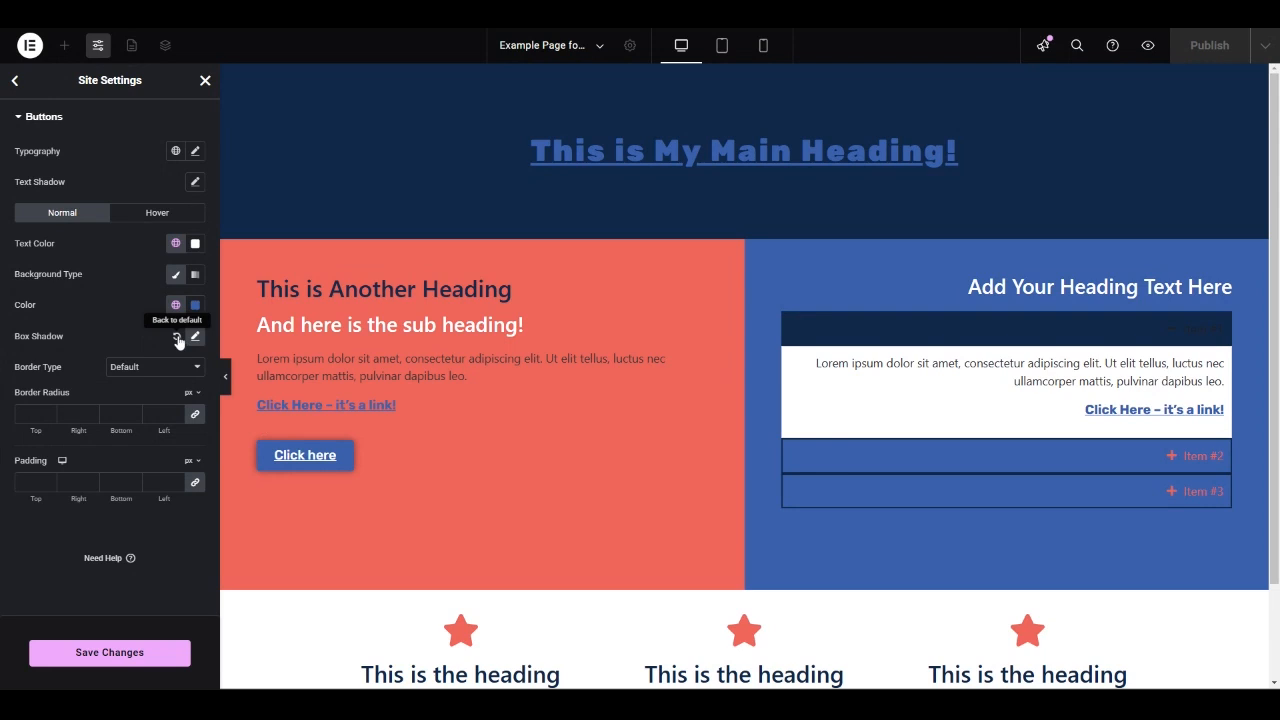
pyautogui.click(177, 339)
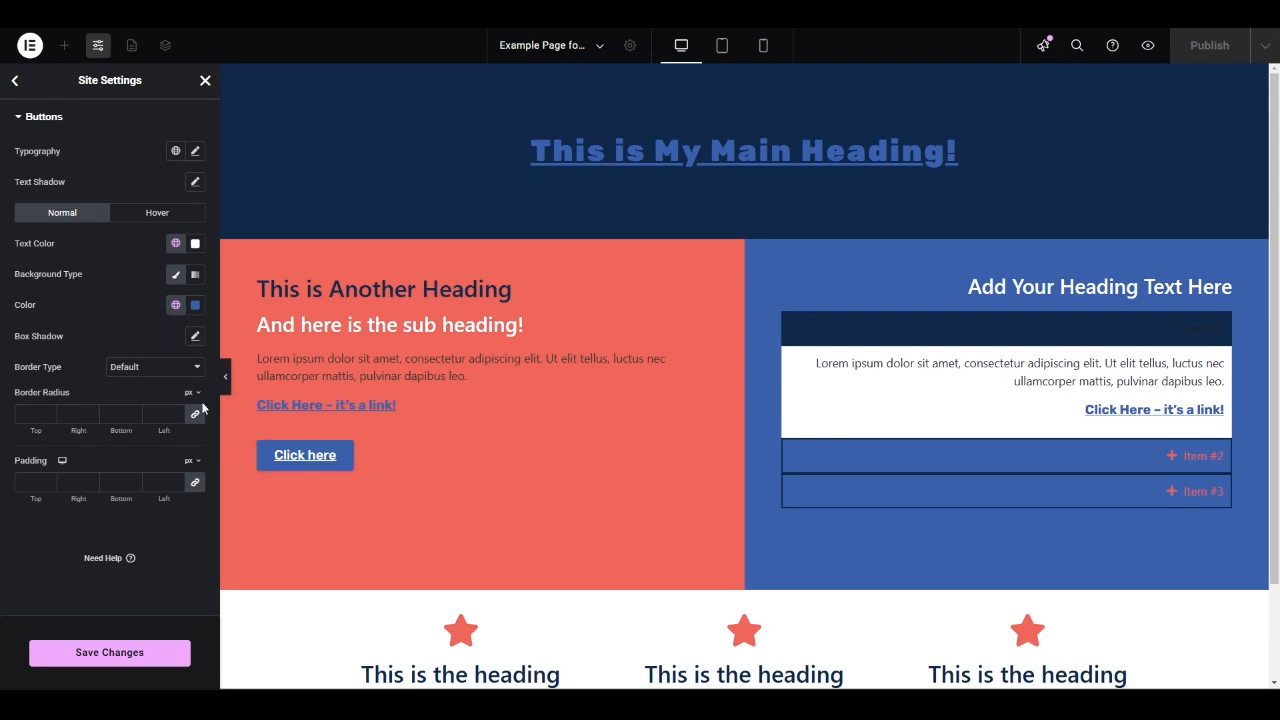
# Step: Give the normal button style a Double border with a width of 4 px on all sides
pyautogui.click(166, 372)
pyautogui.click(137, 417)
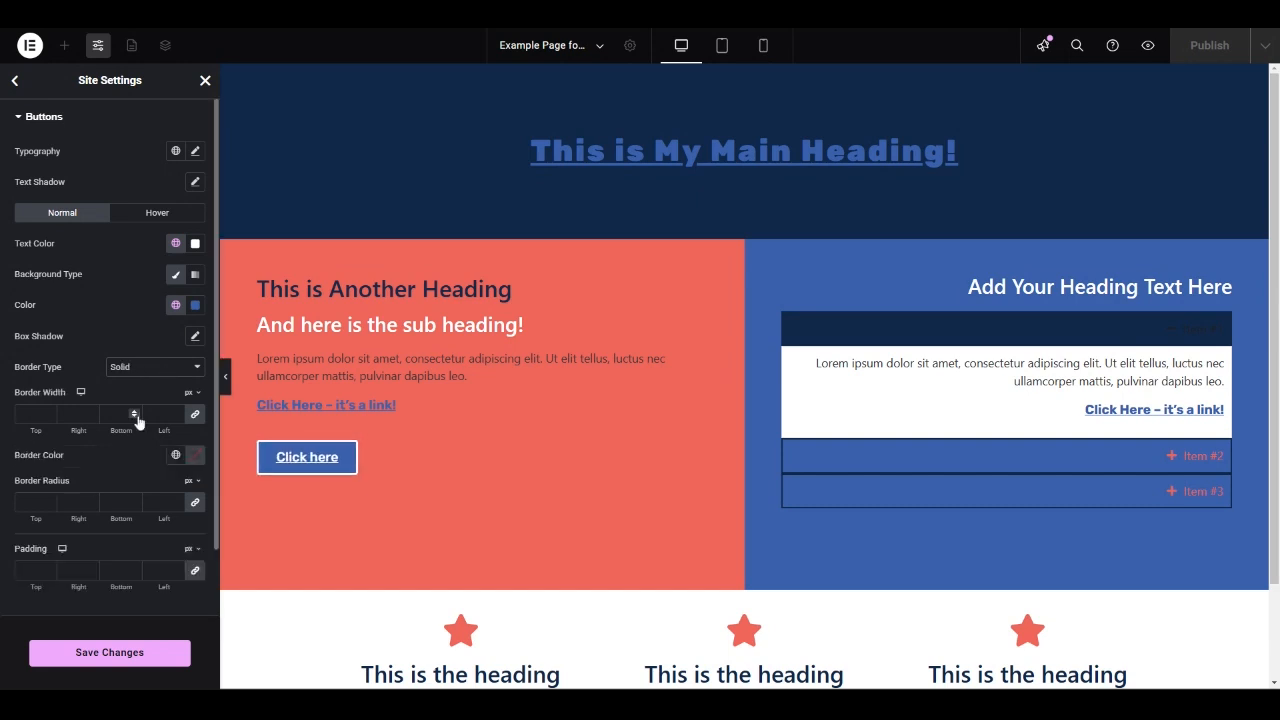
pyautogui.click(49, 411)
pyautogui.click(49, 411)
pyautogui.click(49, 411)
pyautogui.click(49, 411)
pyautogui.click(49, 411)
pyautogui.click(49, 411)
pyautogui.click(130, 430)
pyautogui.click(48, 416)
pyautogui.click(48, 416)
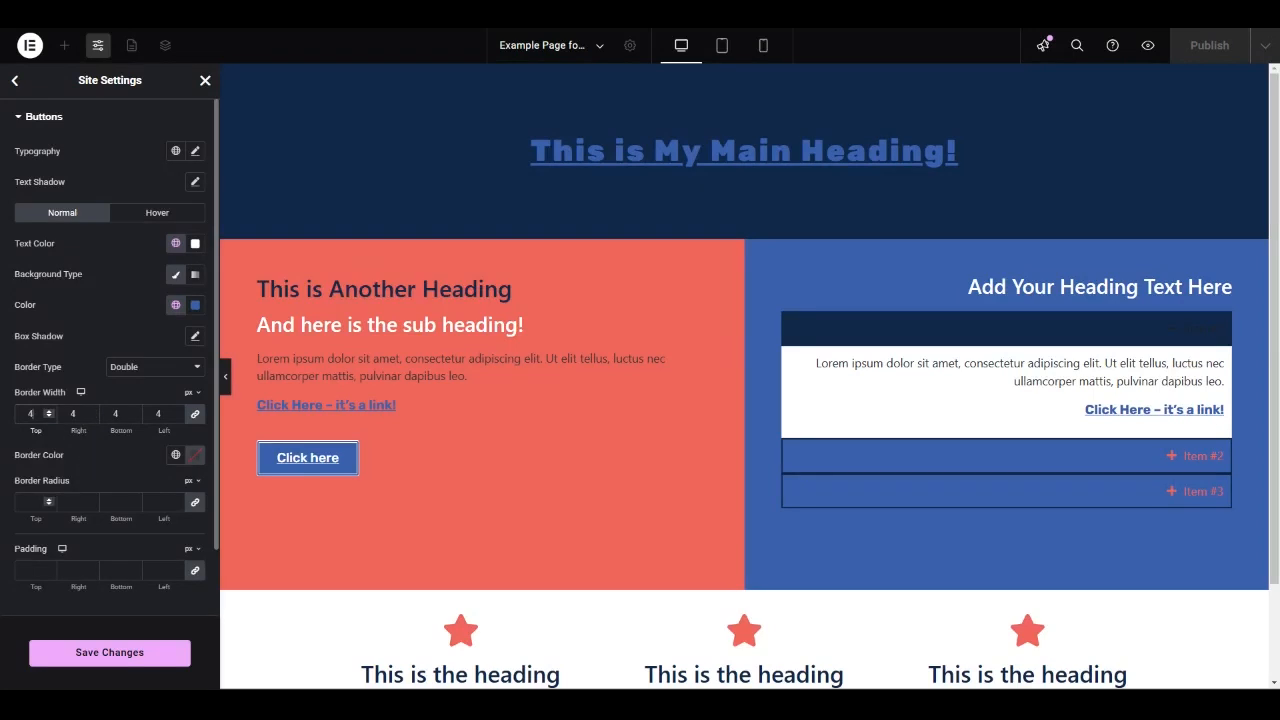
# Step: Set the normal button border radius to 15 px on all corners
pyautogui.click(49, 500)
pyautogui.click(49, 501)
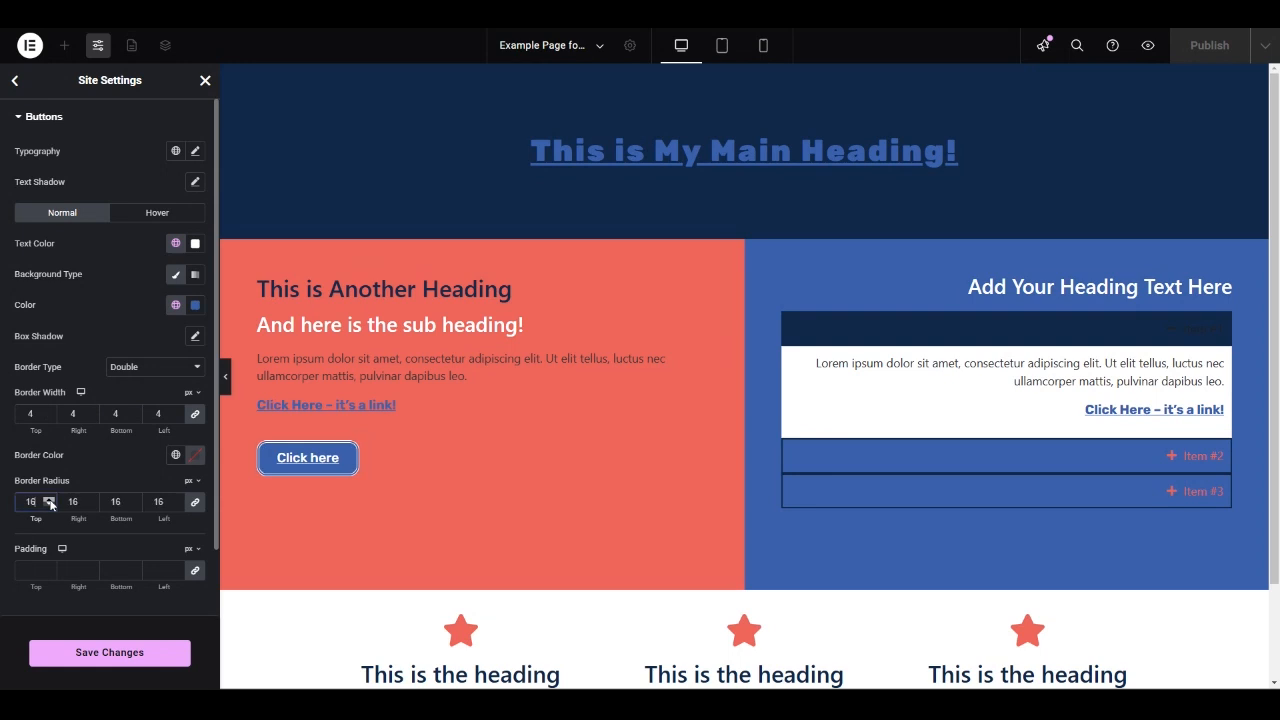
pyautogui.click(48, 502)
pyautogui.click(47, 506)
# Step: Set the button padding to 10 px on all sides
pyautogui.click(48, 569)
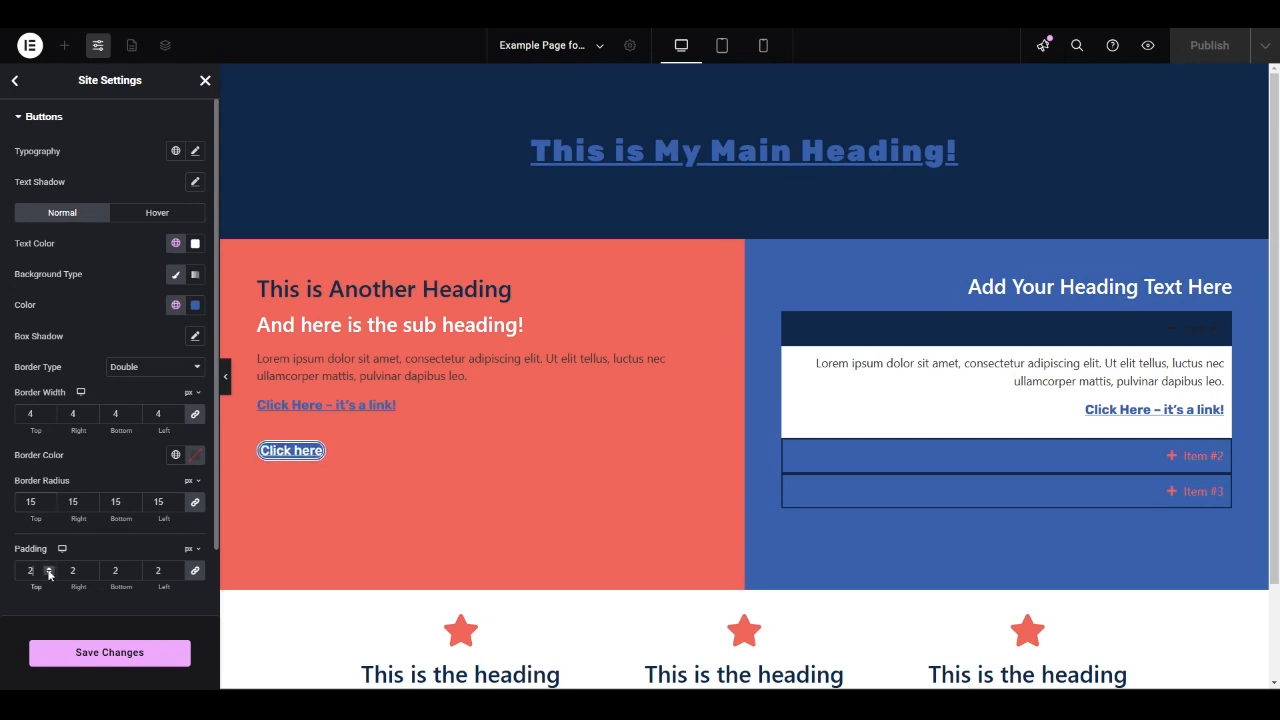
pyautogui.click(48, 569)
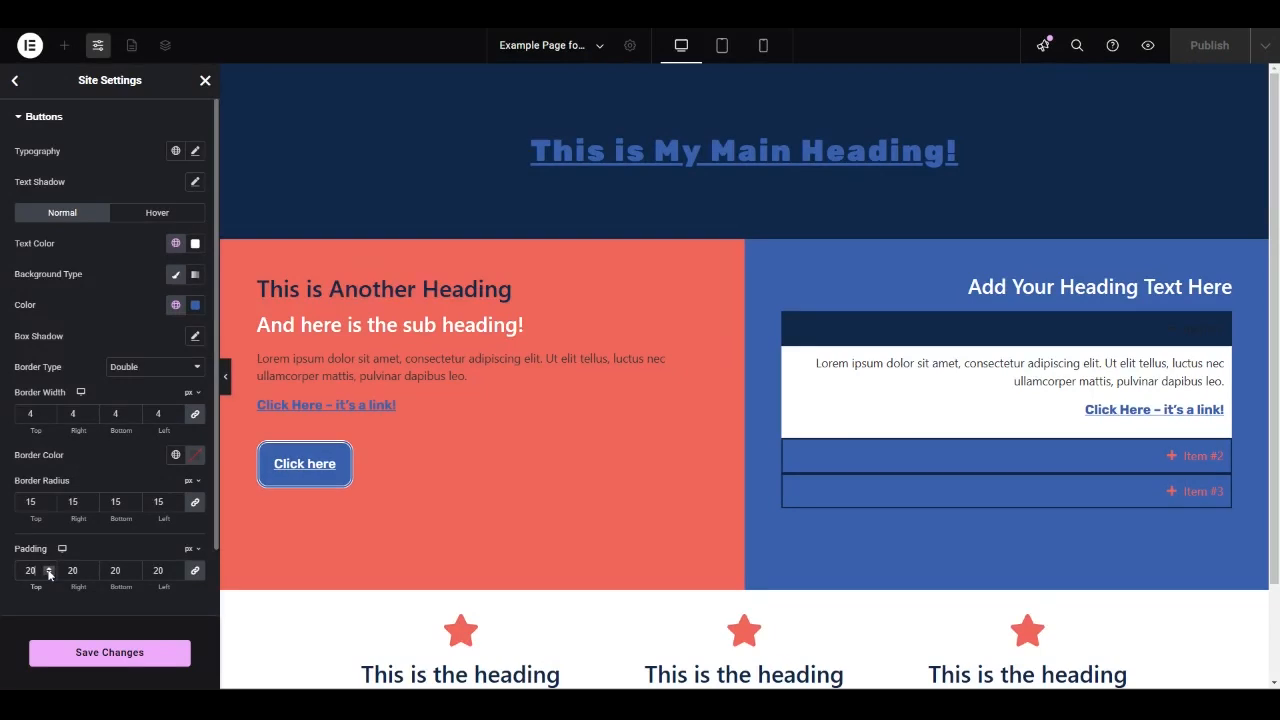
pyautogui.click(49, 574)
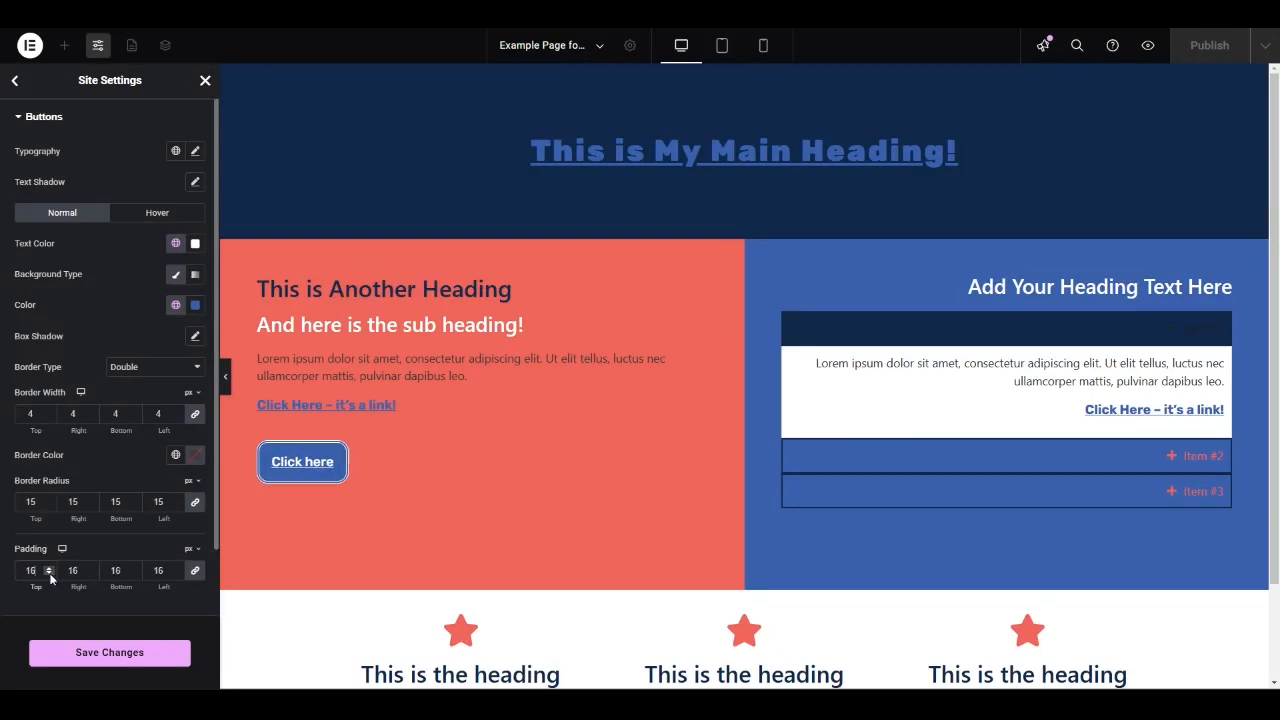
pyautogui.scroll(-1, 88, 470)
pyautogui.scroll(1, 90, 490)
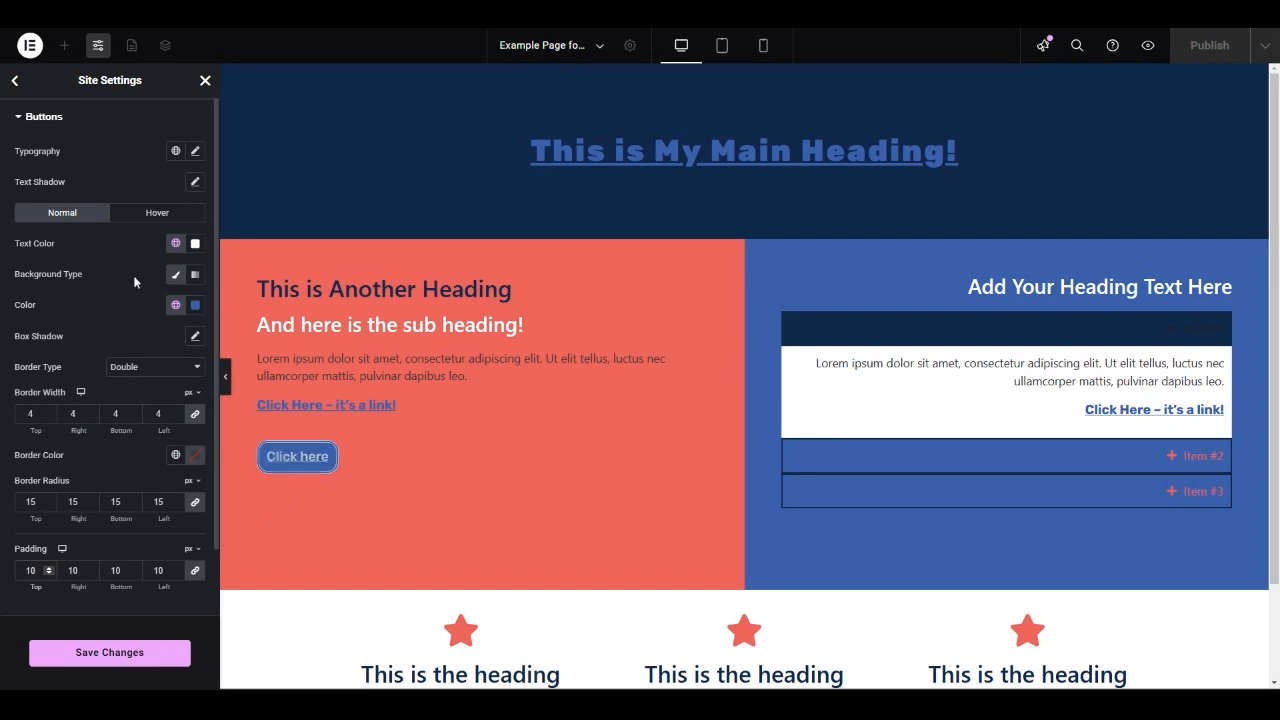
# Step: Set the button hover style to the coral global text color and dark navy global background color, and save the changes
pyautogui.click(150, 215)
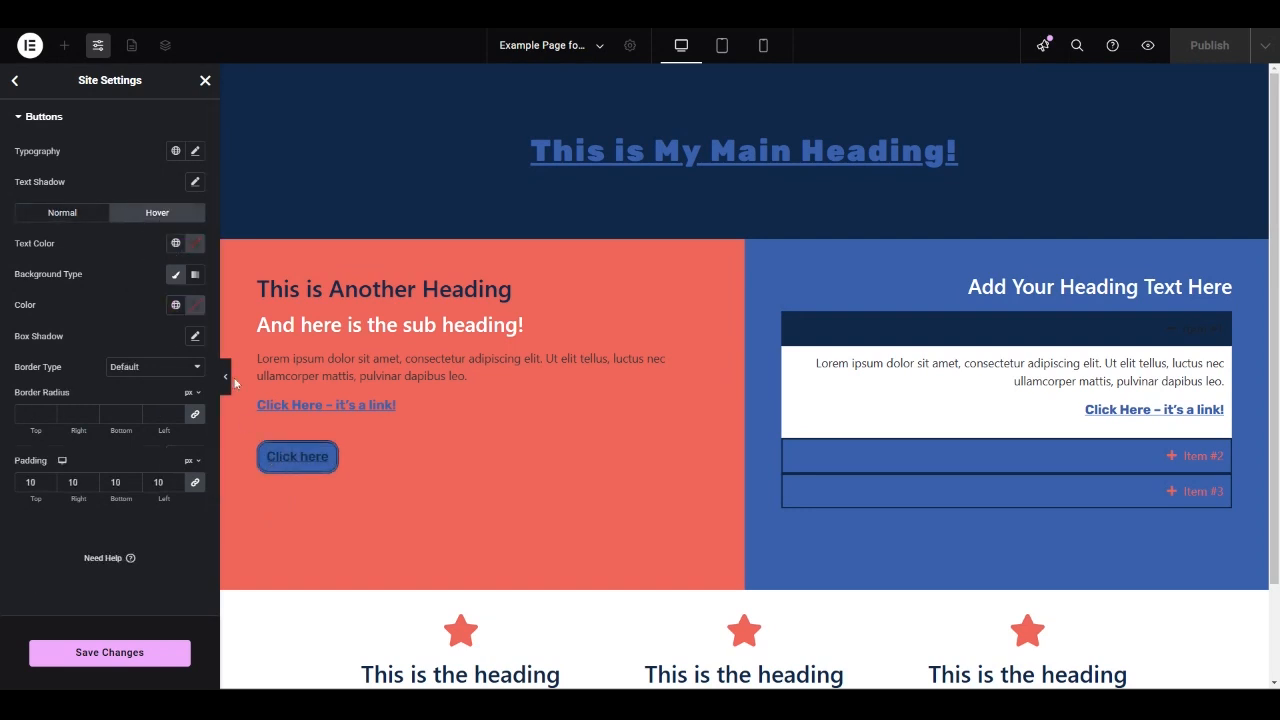
pyautogui.click(175, 243)
pyautogui.click(60, 398)
pyautogui.click(175, 305)
pyautogui.click(104, 399)
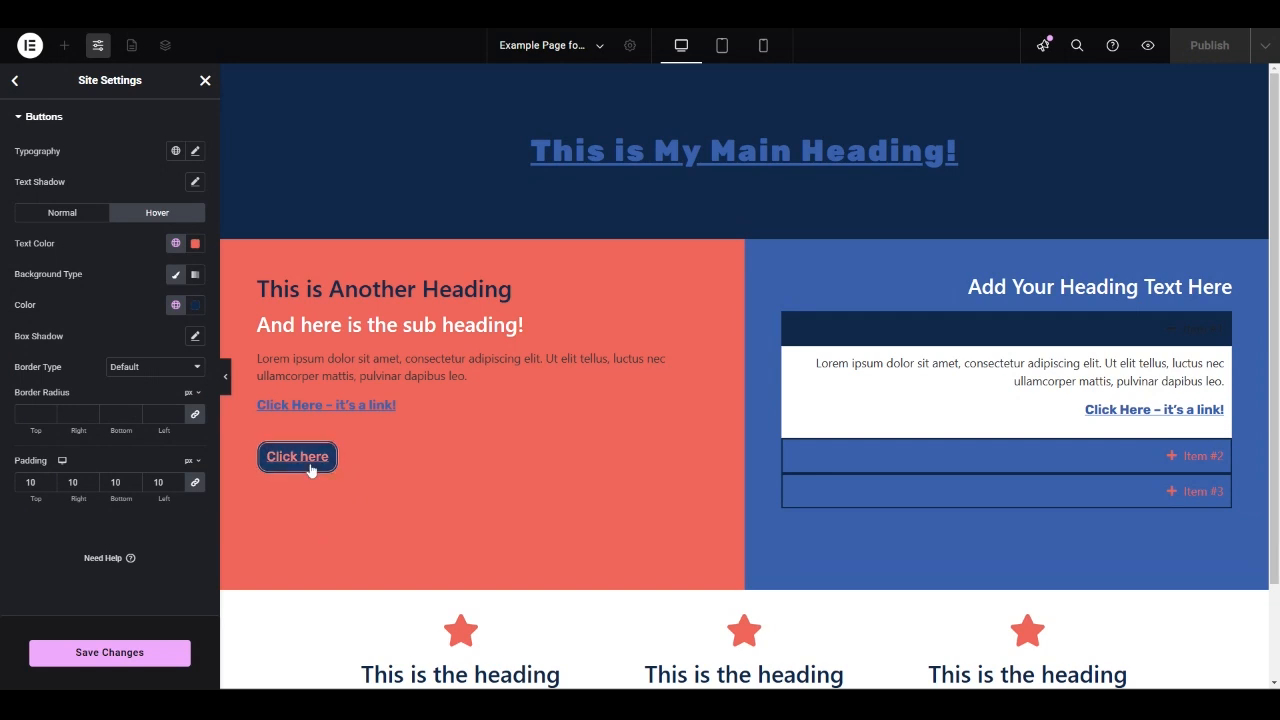
pyautogui.click(84, 660)
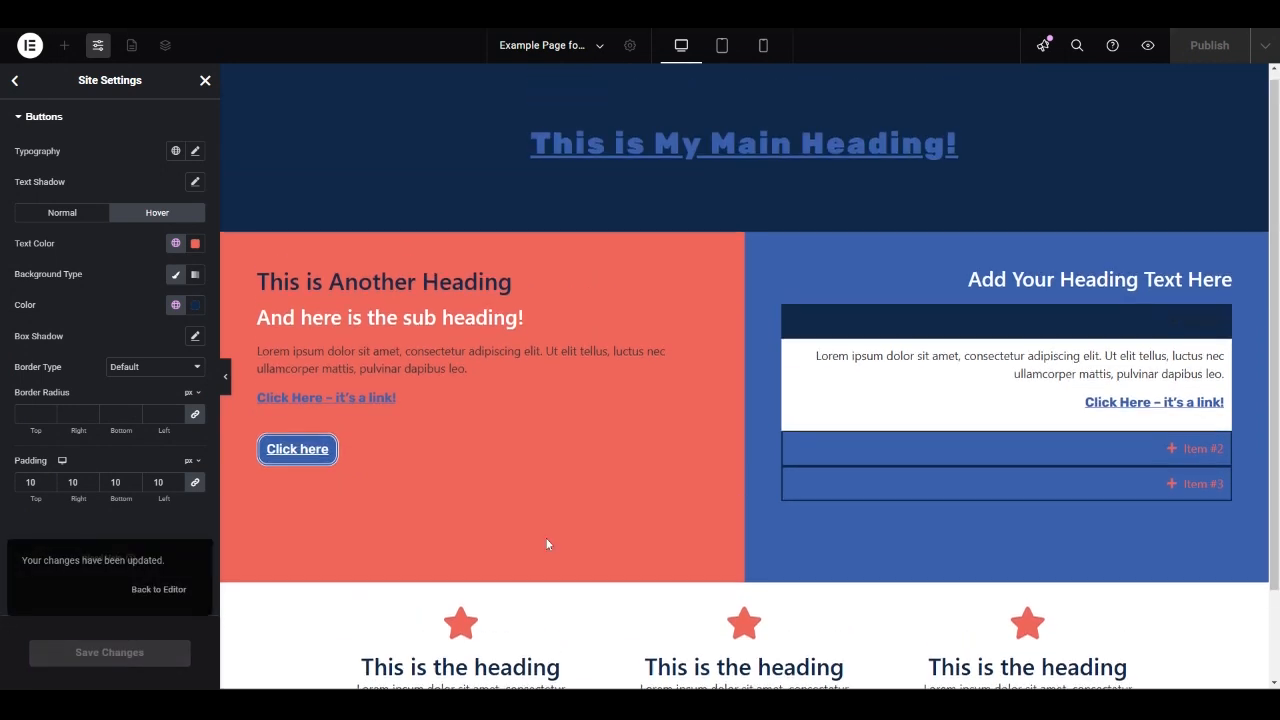
# Step: Return to the page editor, add an image widget below the Click here button with the blue starry-sky picture, and publish the page
pyautogui.click(15, 80)
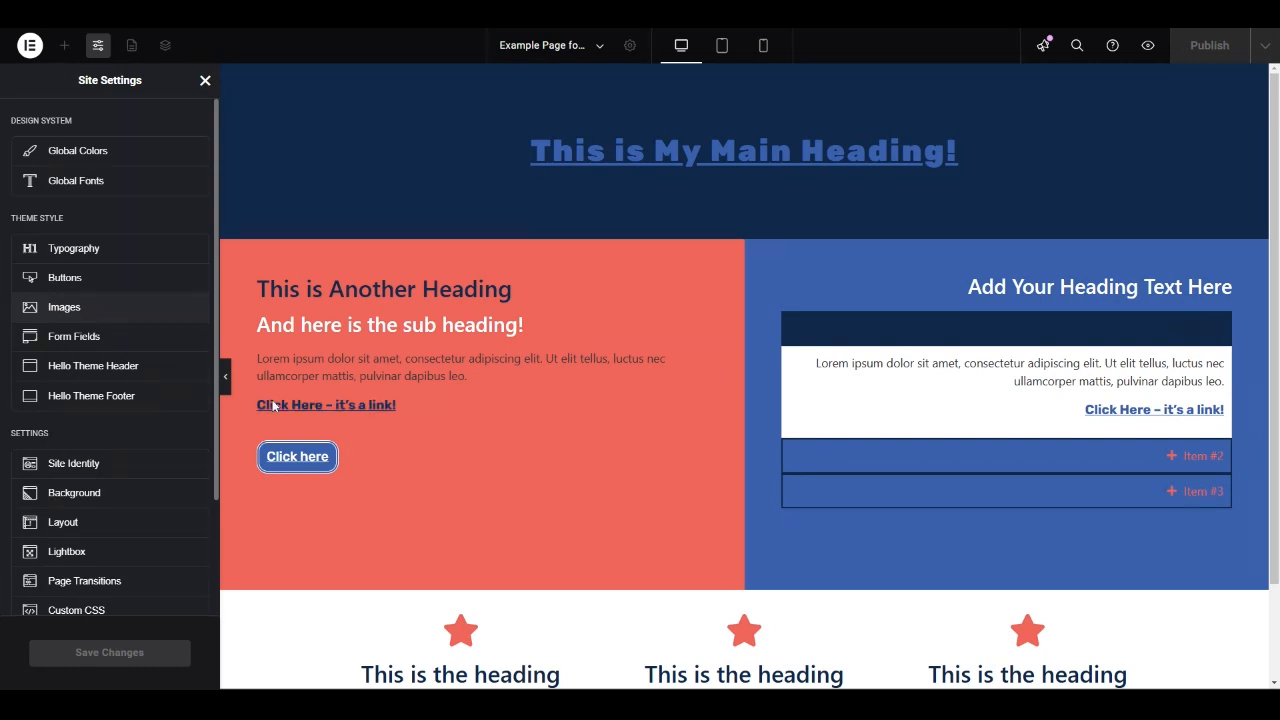
pyautogui.scroll(-2, 790, 448)
pyautogui.scroll(2, 790, 448)
pyautogui.click(205, 81)
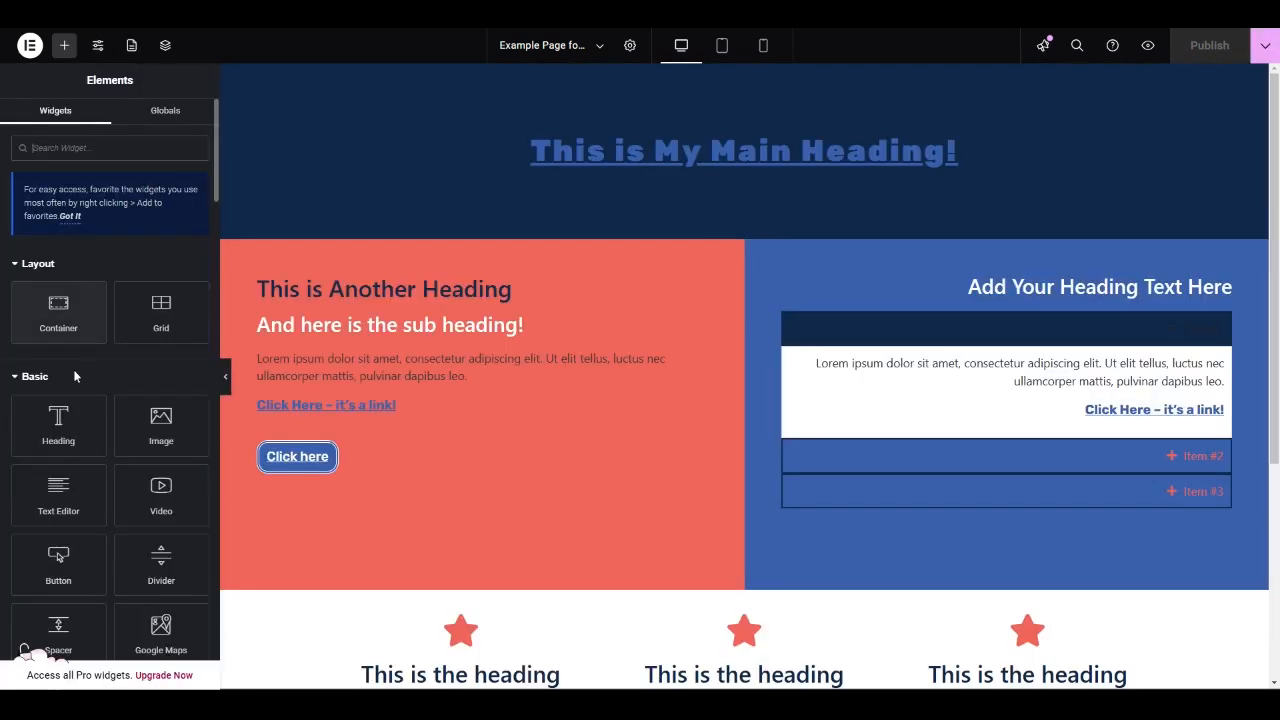
pyautogui.moveTo(160, 425); pyautogui.dragTo(314, 471)
pyautogui.click(58, 265)
pyautogui.click(530, 225)
pyautogui.click(1220, 646)
pyautogui.click(1215, 55)
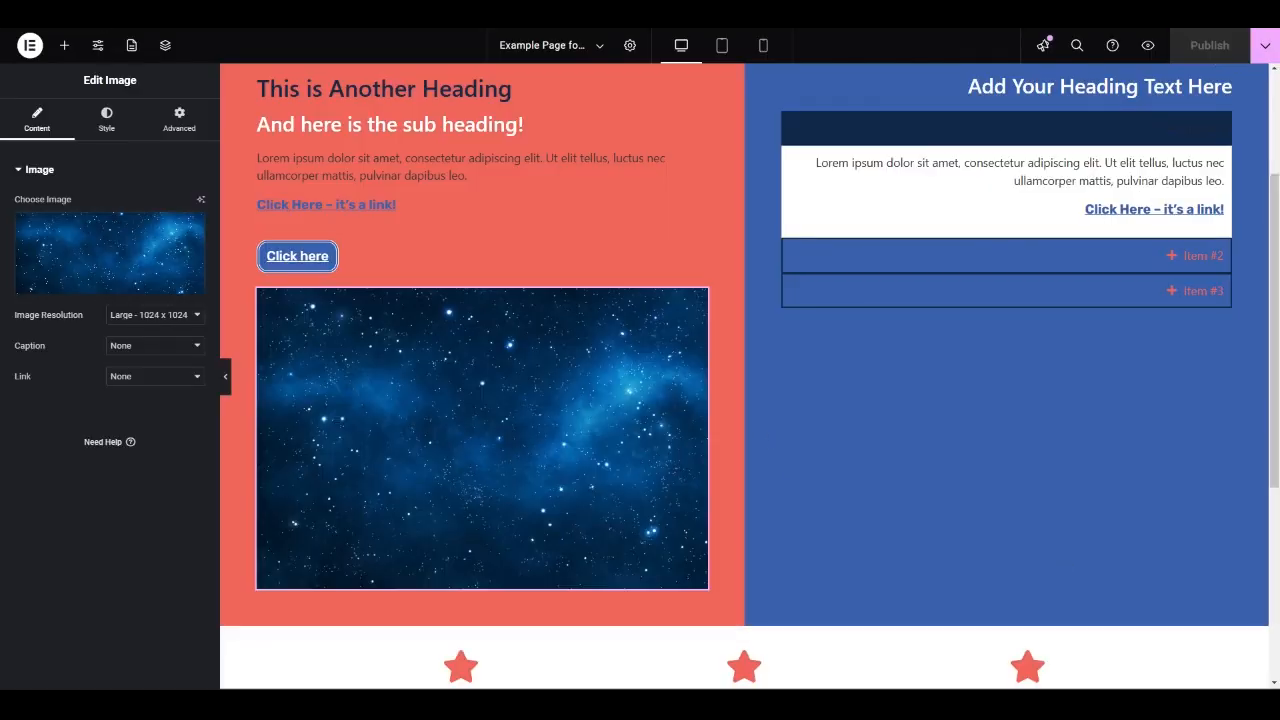
# Step: In the site-wide image style, apply a Double border with a width of 4 px on all sides
pyautogui.click(97, 45)
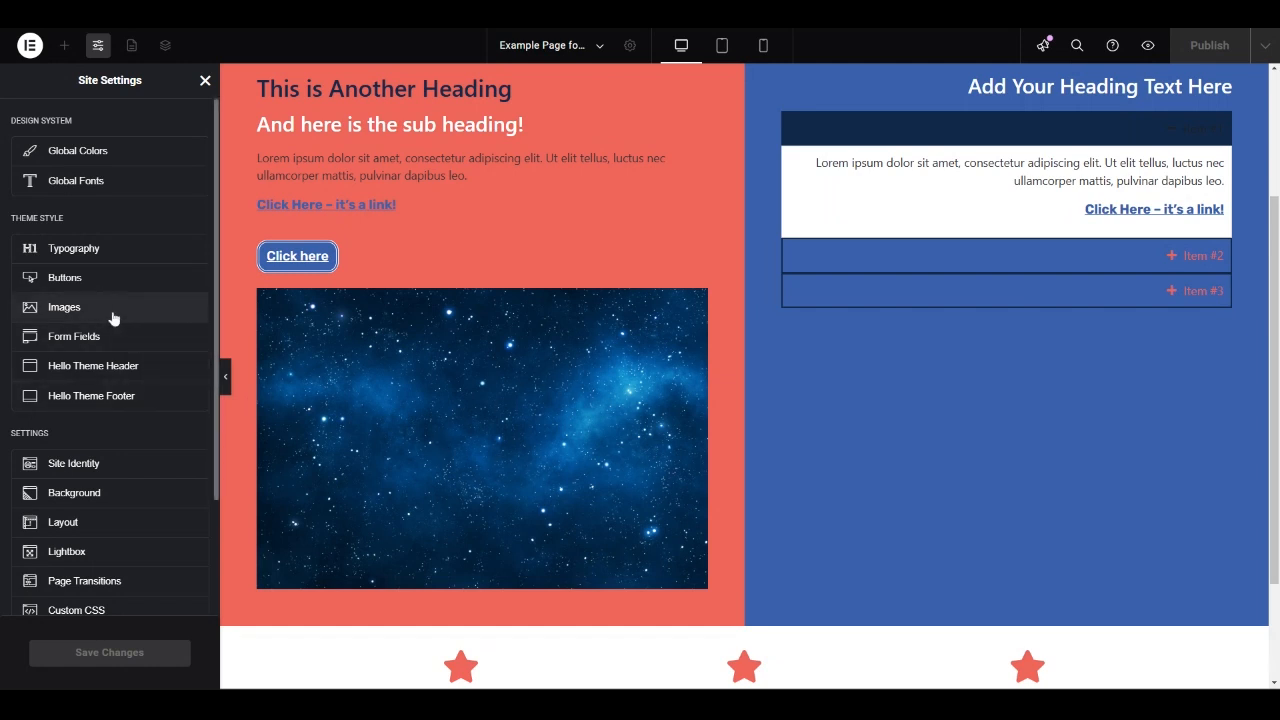
pyautogui.click(65, 312)
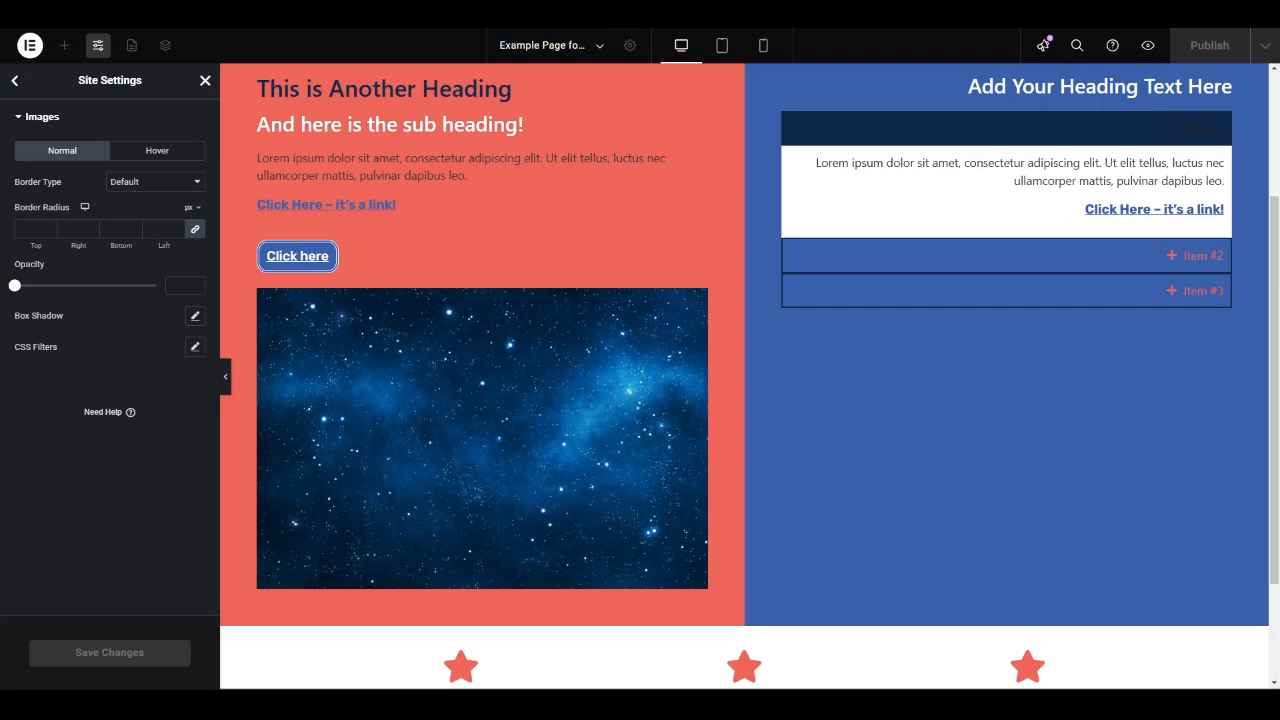
pyautogui.click(150, 181)
pyautogui.click(126, 237)
pyautogui.click(140, 181)
pyautogui.click(130, 256)
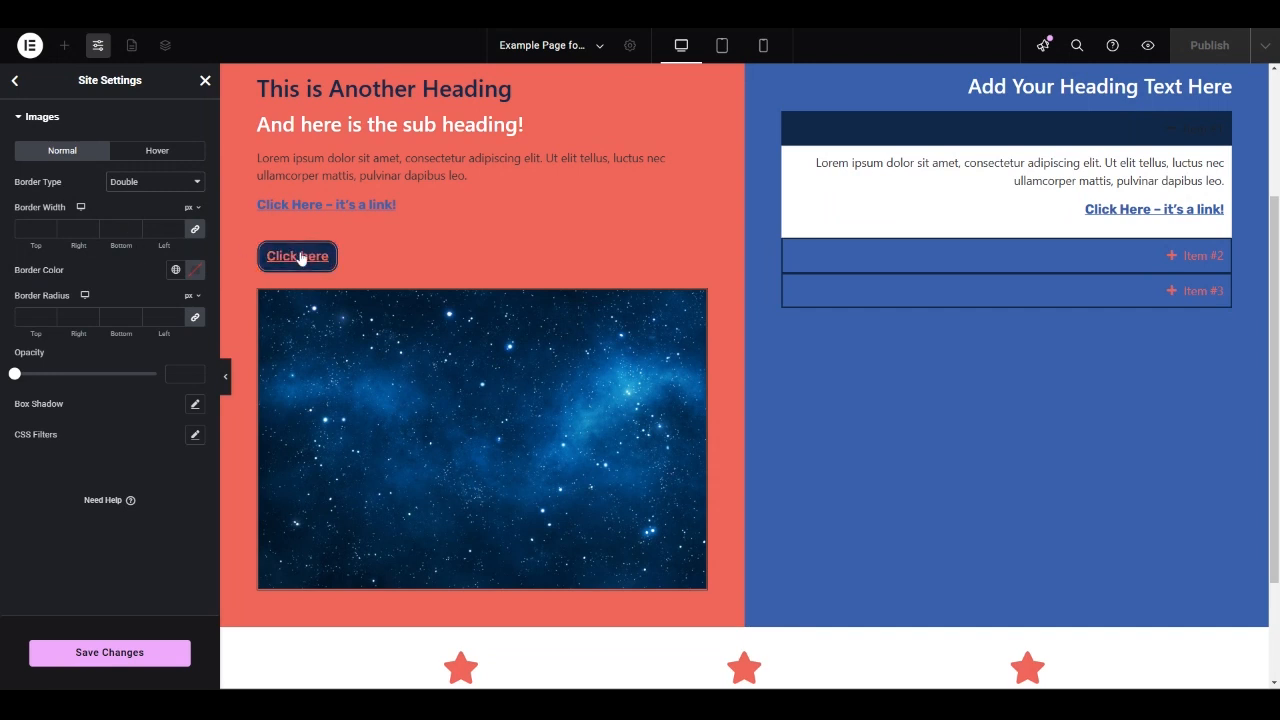
pyautogui.click(48, 229)
pyautogui.write('3')
pyautogui.click(48, 229)
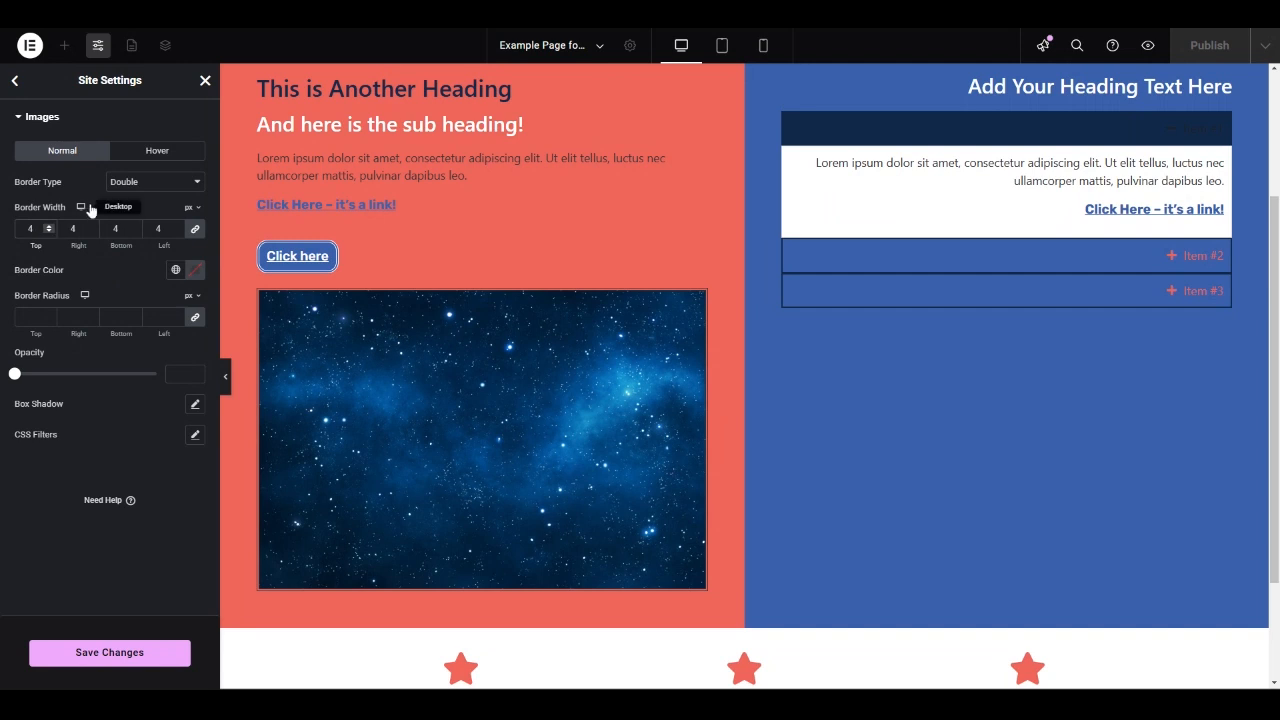
# Step: Color the image border with the white global color and increase its width to 6 px on all sides
pyautogui.click(176, 270)
pyautogui.click(56, 367)
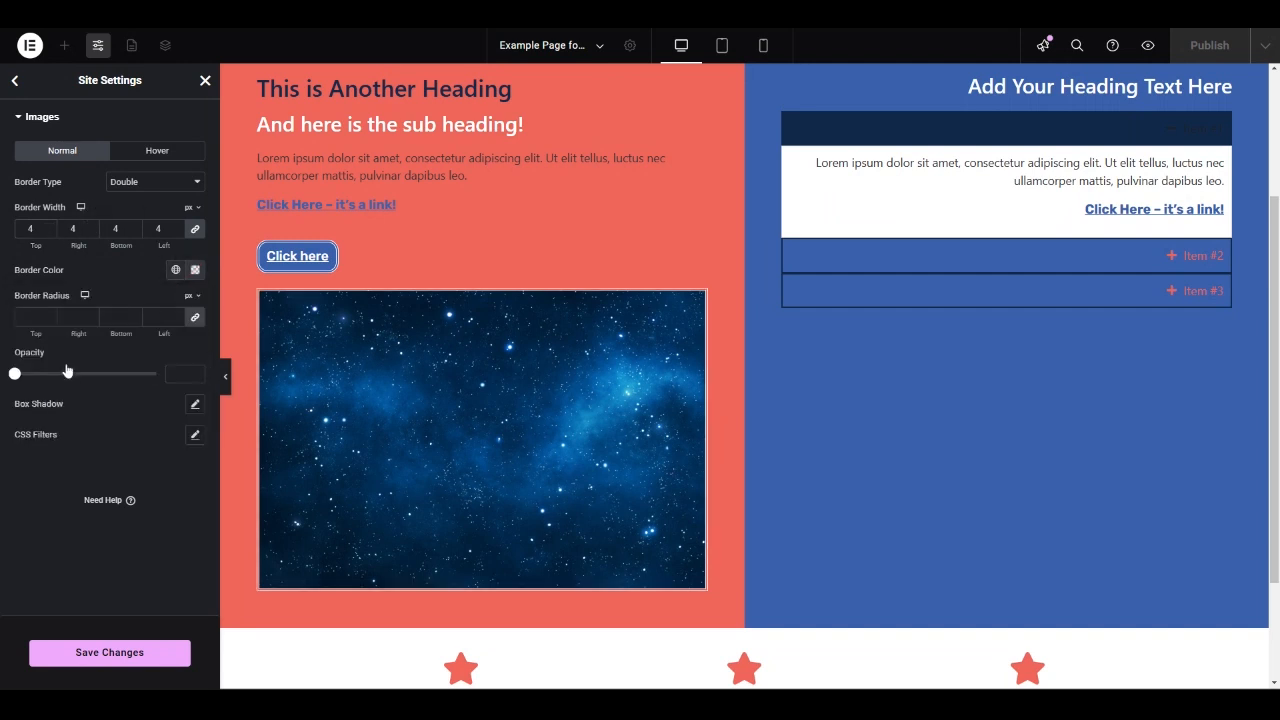
pyautogui.click(48, 227)
pyautogui.click(48, 227)
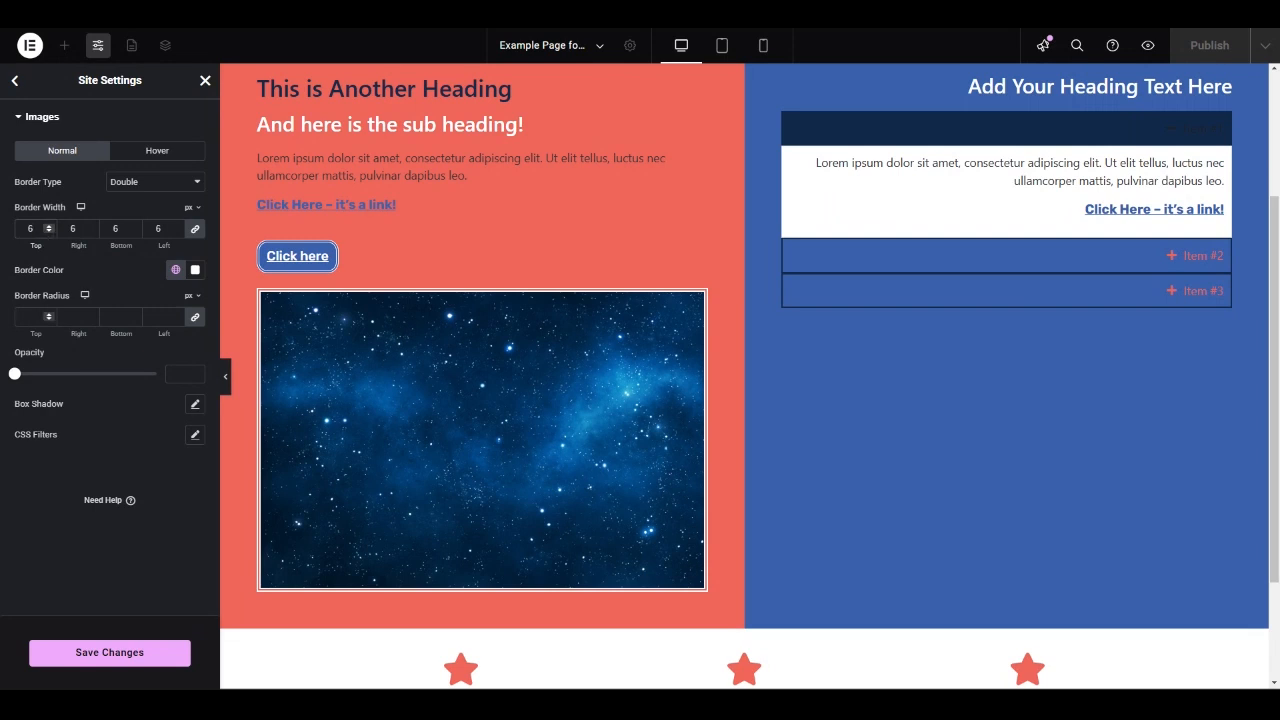
# Step: Set the image border radius to 20 px on all corners and the opacity to 1
pyautogui.click(49, 315)
pyautogui.moveTo(49, 316); pyautogui.dragTo(49, 316)
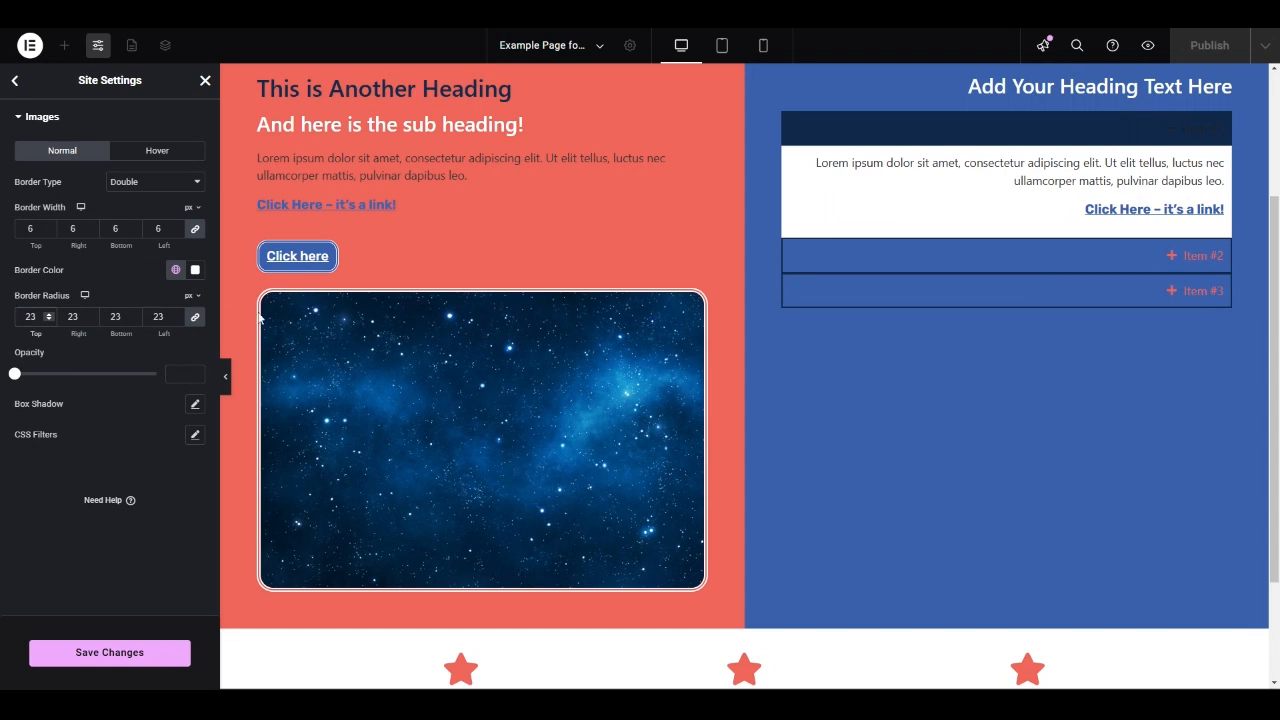
pyautogui.click(49, 320)
pyautogui.click(49, 320)
pyautogui.click(49, 320)
pyautogui.moveTo(14, 373); pyautogui.dragTo(157, 374)
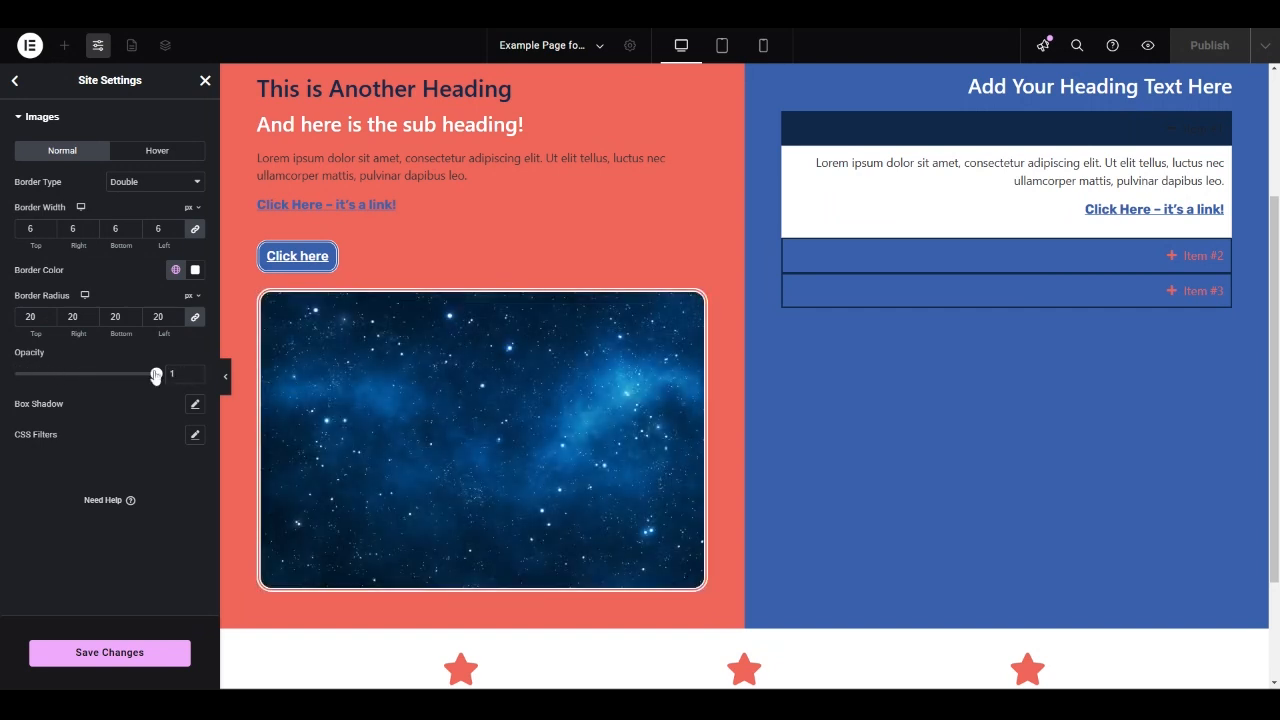
# Step: Try a box shadow on the normal image style and reset it to default
pyautogui.click(194, 404)
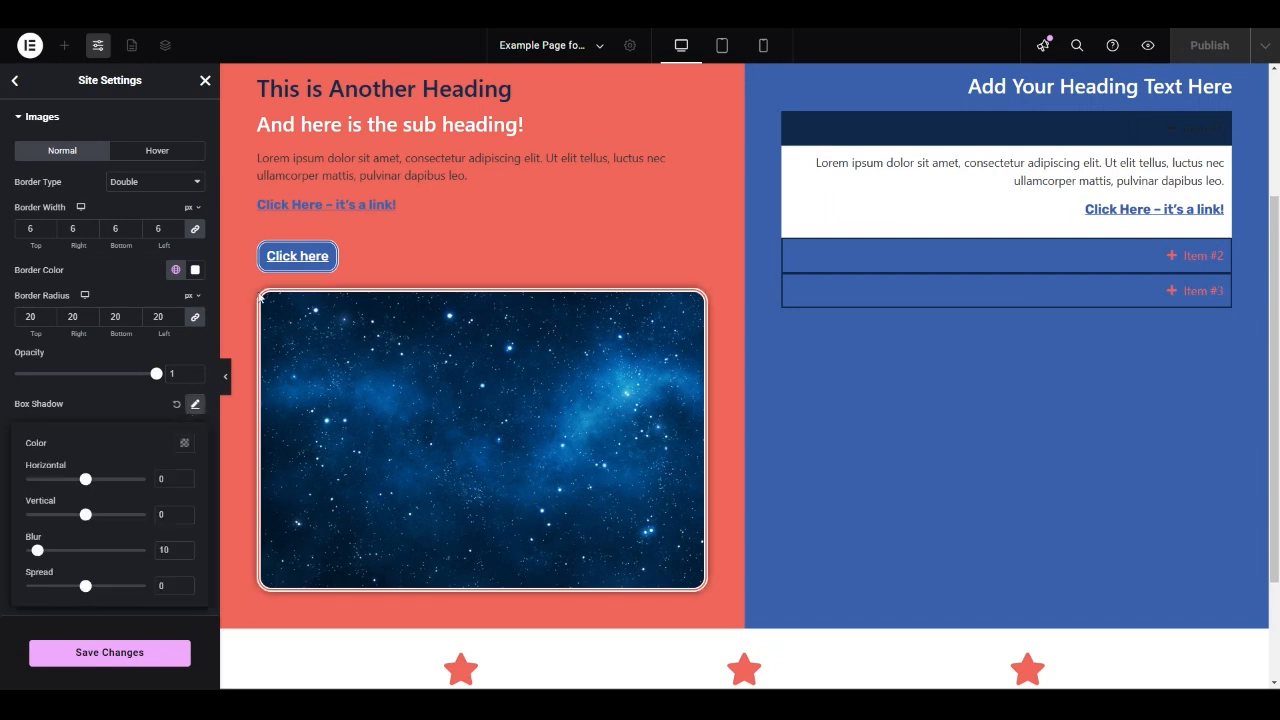
pyautogui.click(131, 402)
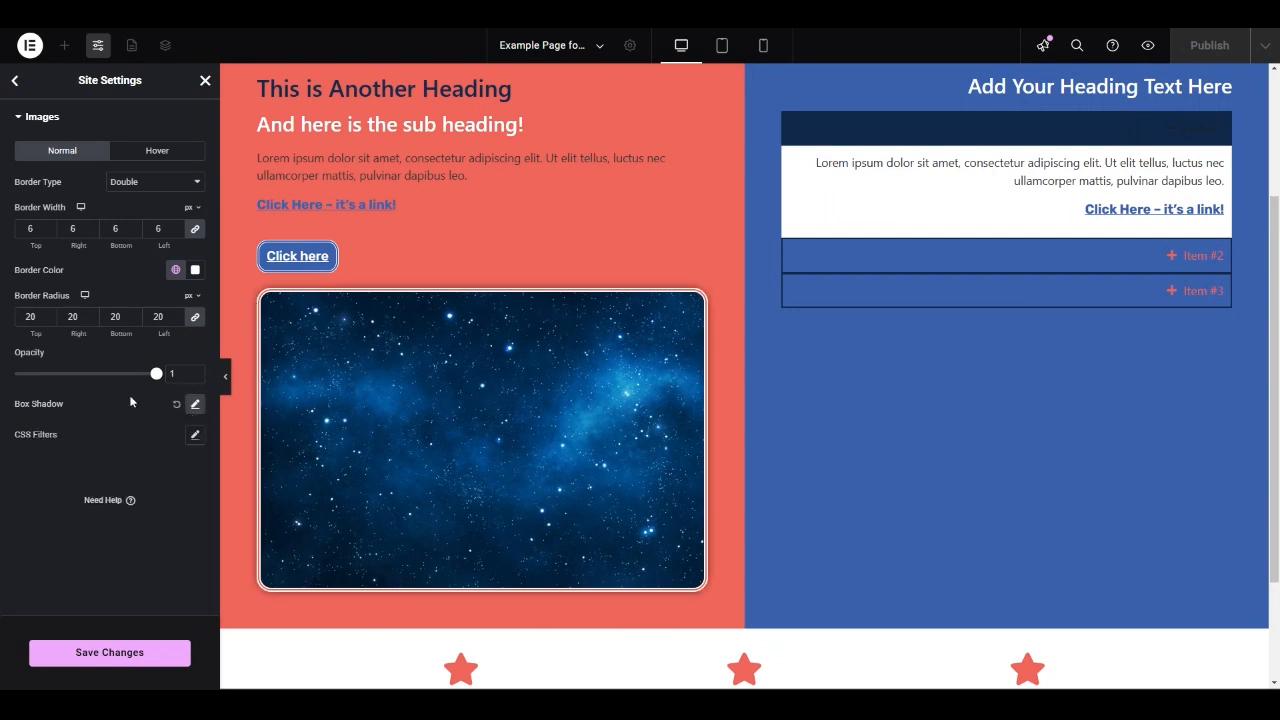
pyautogui.click(177, 405)
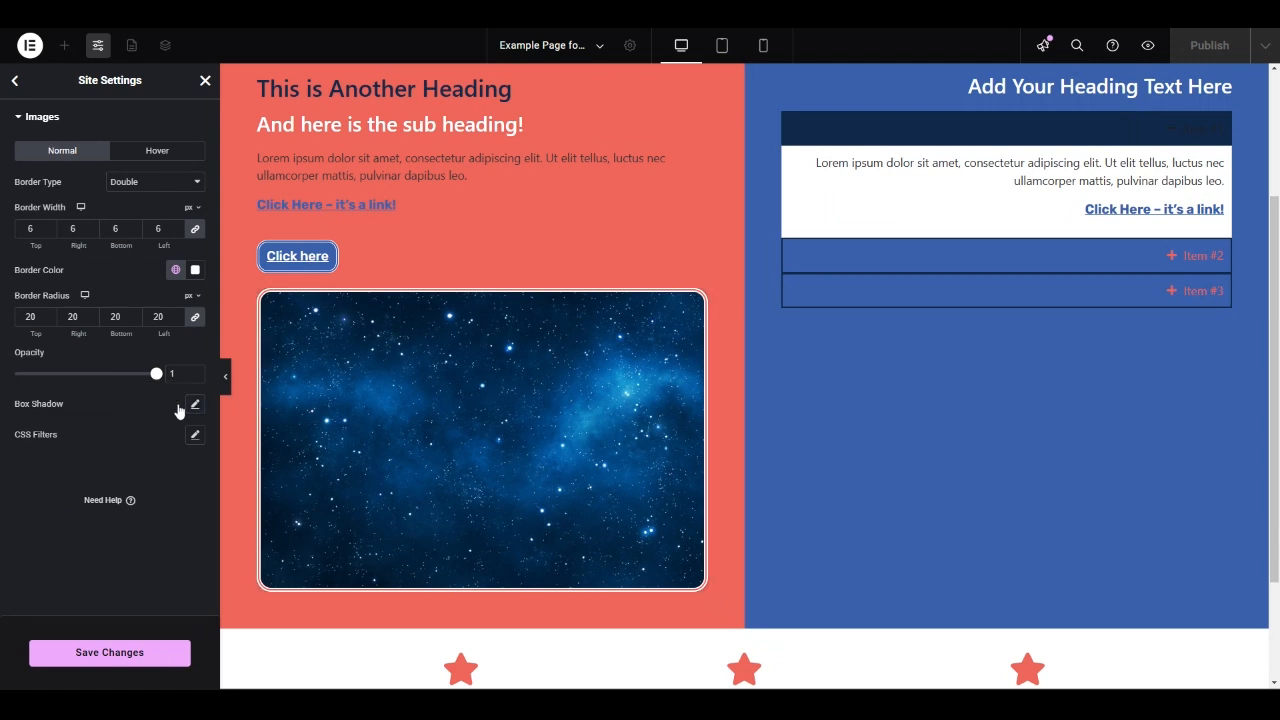
# Step: Add a box shadow with its preset values to the normal image style and save the changes
pyautogui.click(195, 404)
pyautogui.click(143, 412)
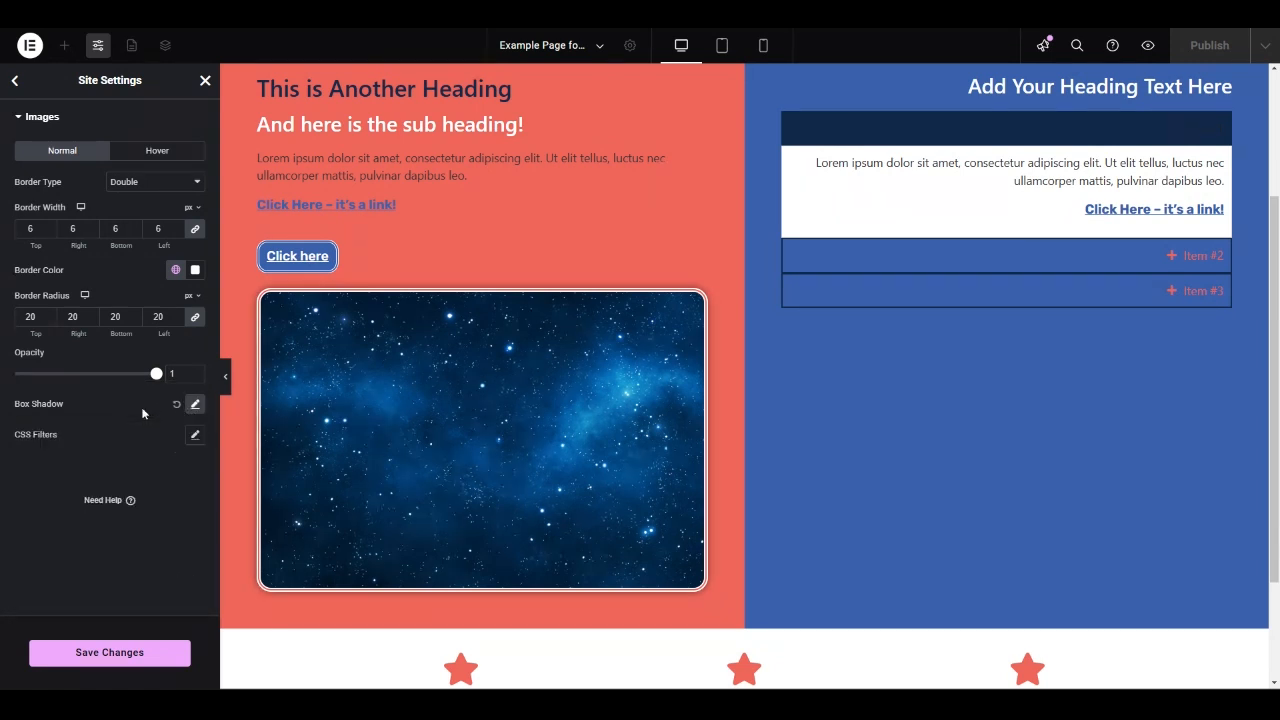
pyautogui.click(114, 658)
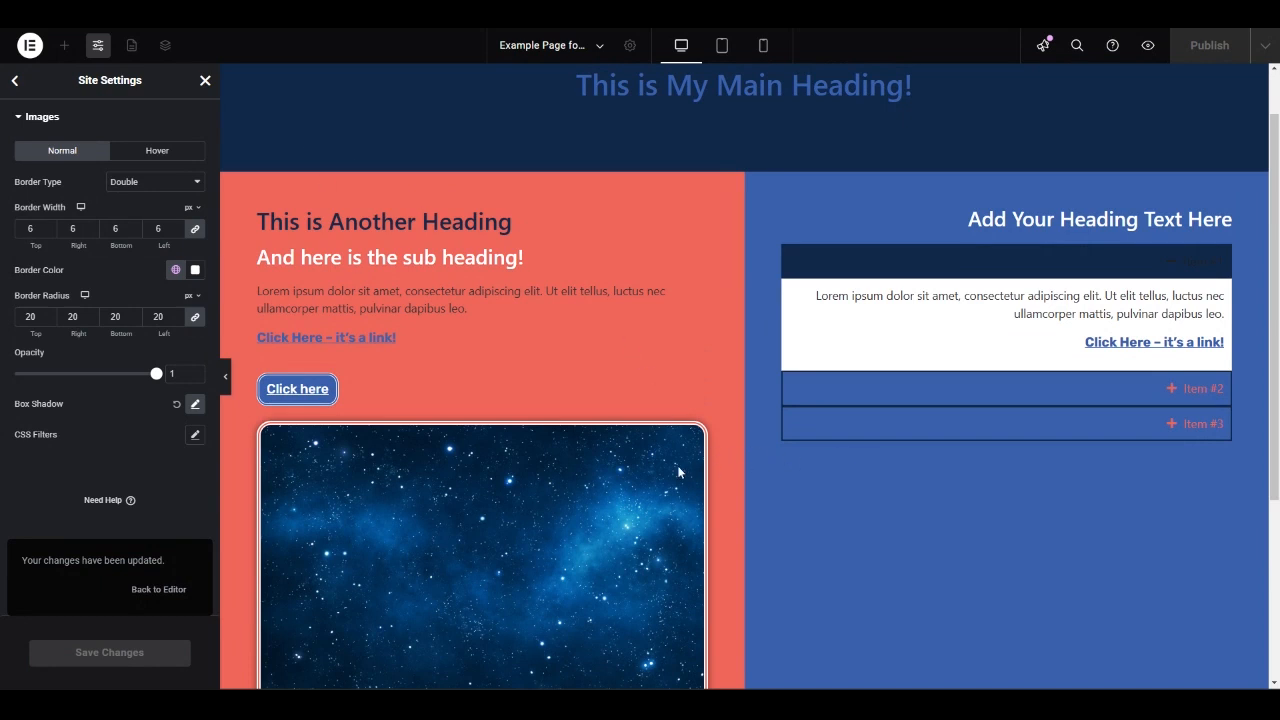
pyautogui.scroll(-2, 677, 471)
pyautogui.scroll(3, 1066, 457)
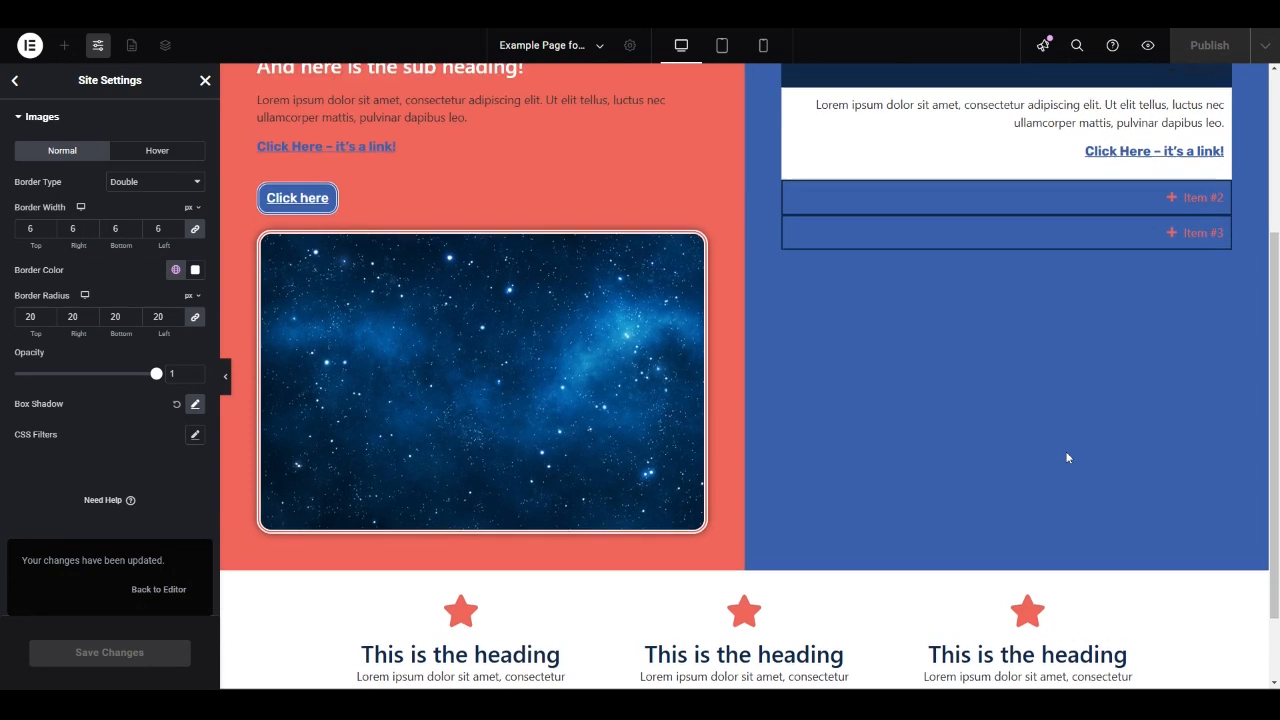